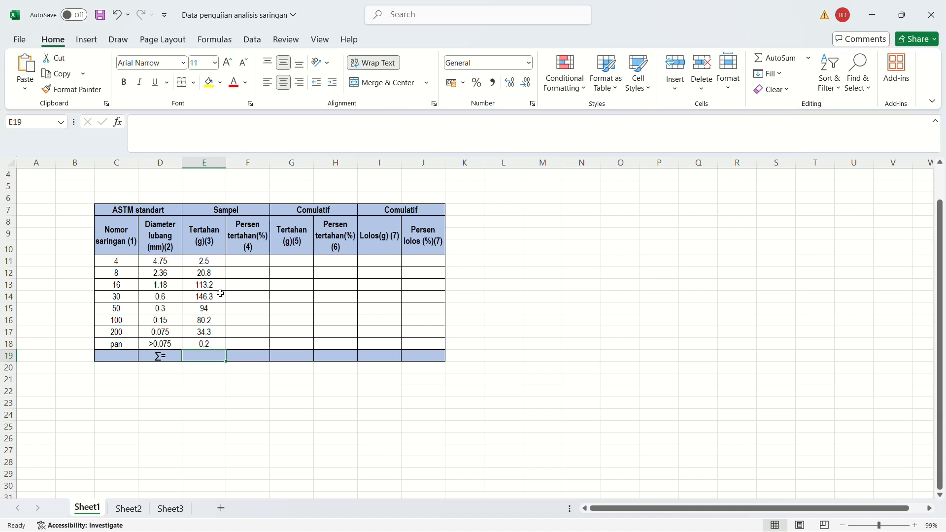
Examine the ASTM sieve number and opening diameter columns, and consult the sieve size table in the Word module for comparison.
{"action": "left_click", "coordinate": [125, 235]}
{"action": "left_click", "coordinate": [160, 234]}
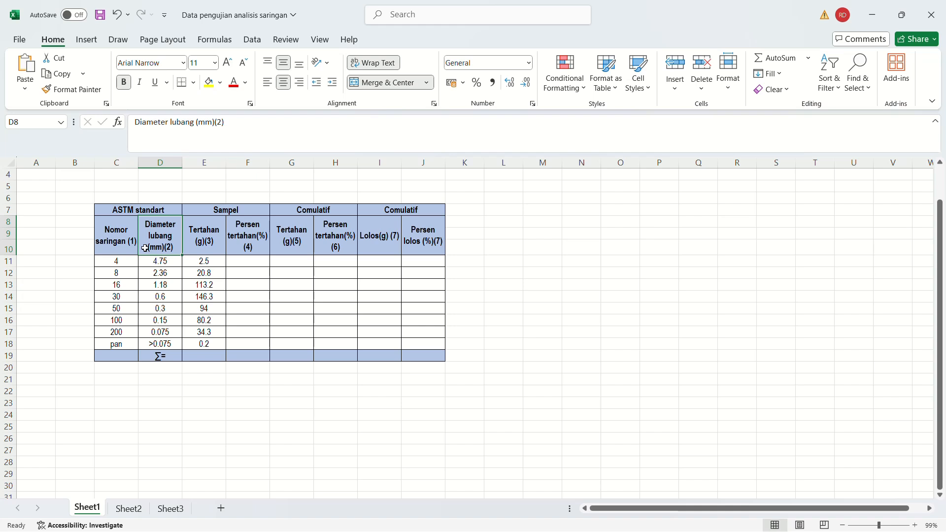
{"action": "left_click", "coordinate": [124, 241]}
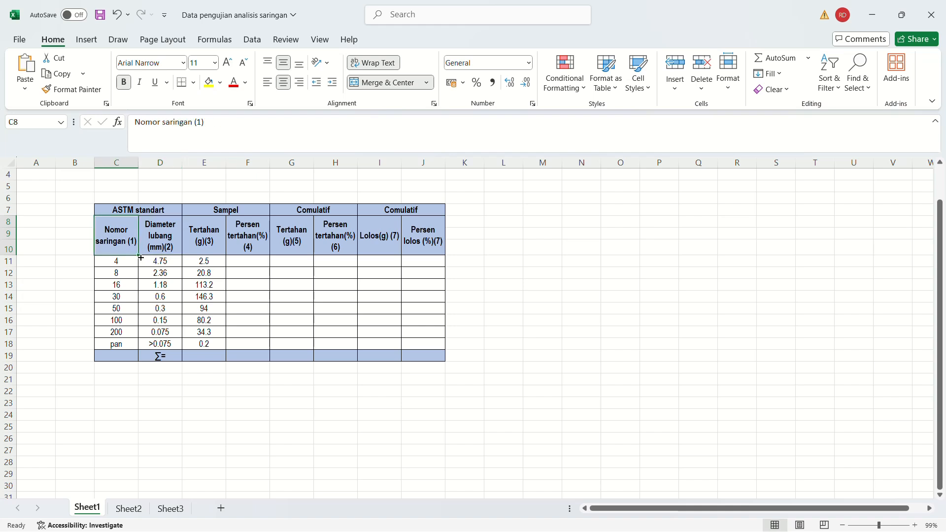
{"action": "left_click", "coordinate": [112, 210]}
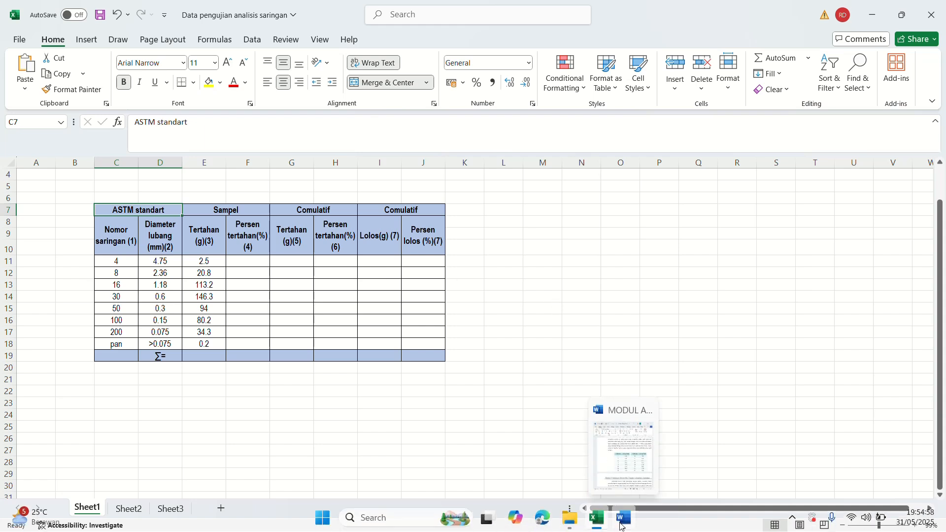
{"action": "left_click", "coordinate": [623, 517]}
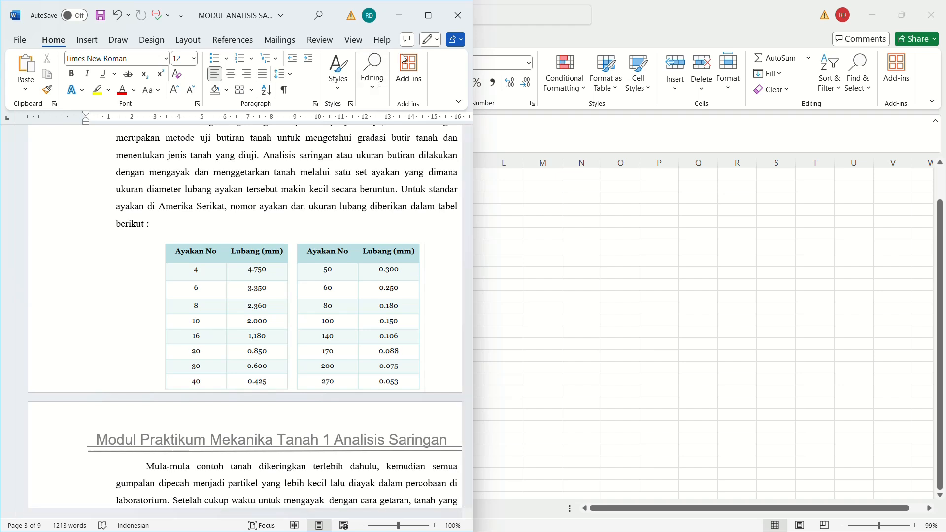
{"action": "left_click", "coordinate": [399, 15]}
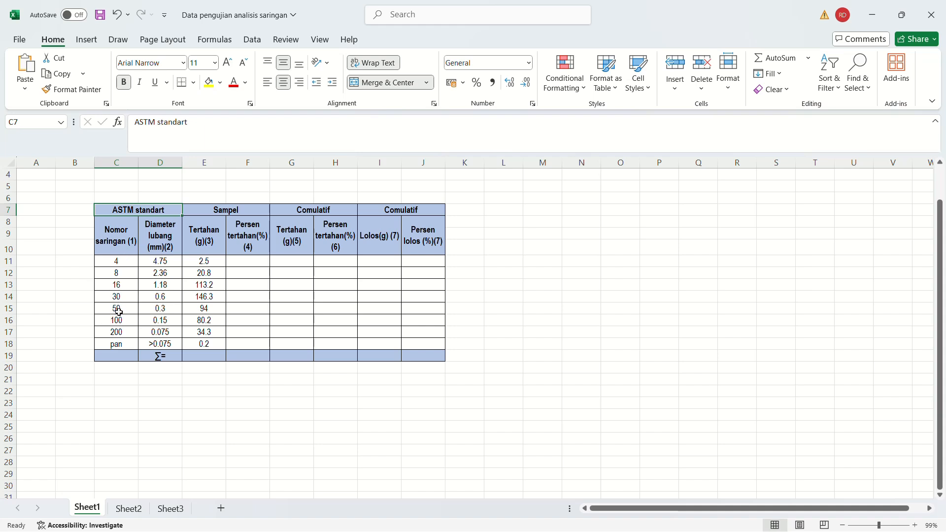
{"action": "left_click", "coordinate": [118, 261]}
{"action": "left_click", "coordinate": [149, 262]}
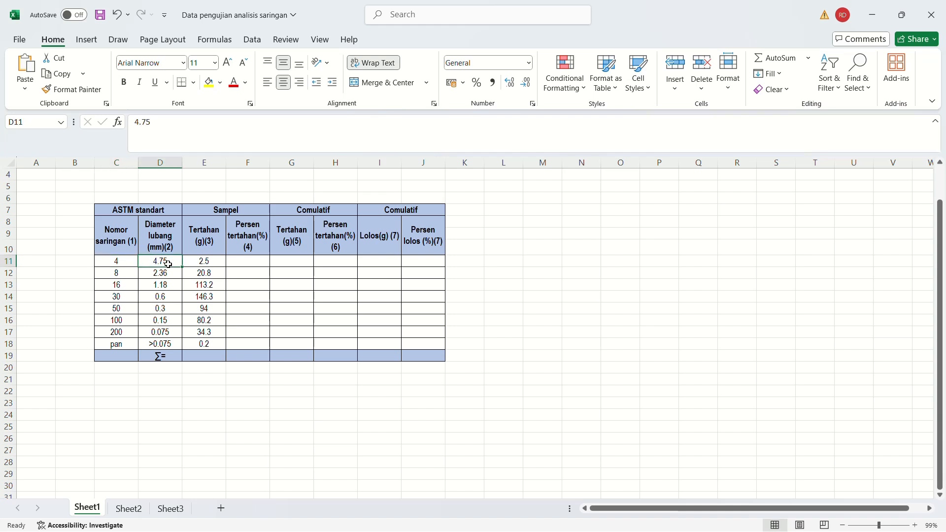
{"action": "left_click", "coordinate": [148, 331]}
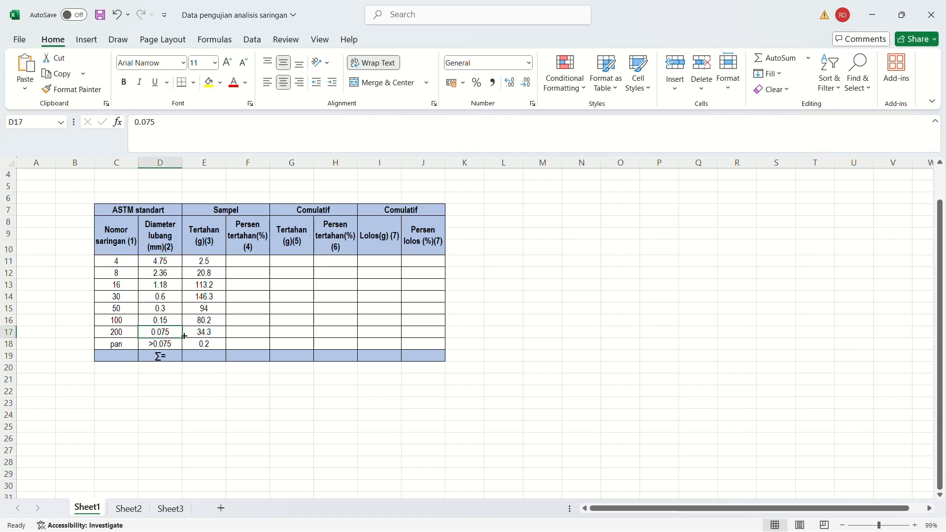
{"action": "left_click", "coordinate": [173, 260]}
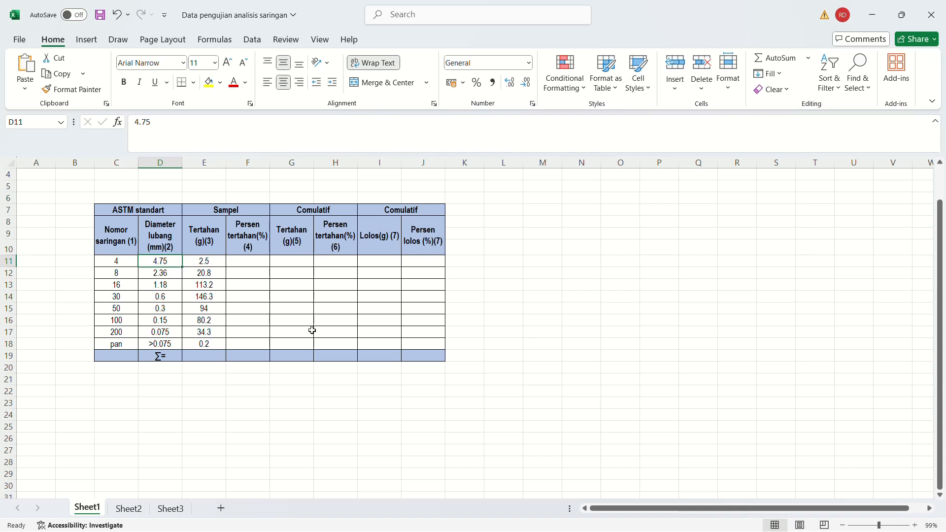
Review the empty retained-percentage, cumulative retained and passing columns, including the range F11:J18.
{"action": "left_click", "coordinate": [248, 236]}
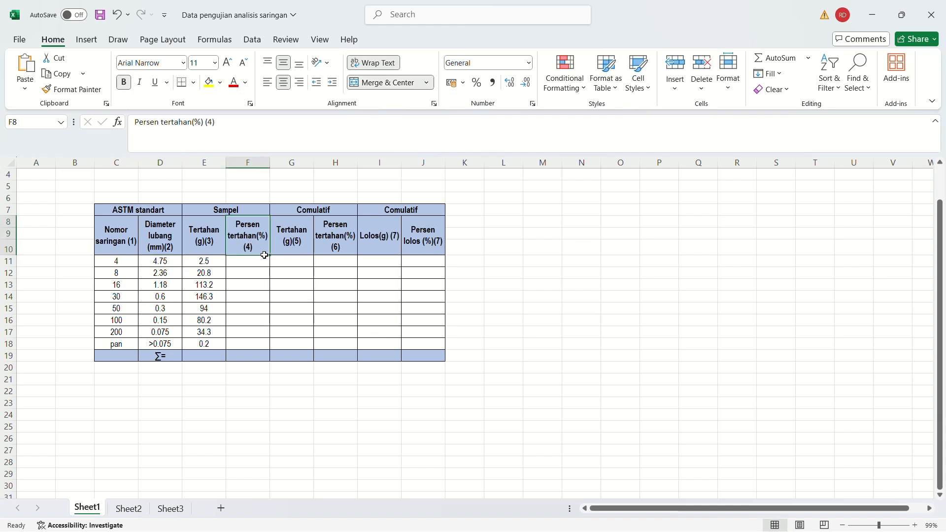
{"action": "left_click", "coordinate": [292, 236]}
{"action": "left_click", "coordinate": [340, 235]}
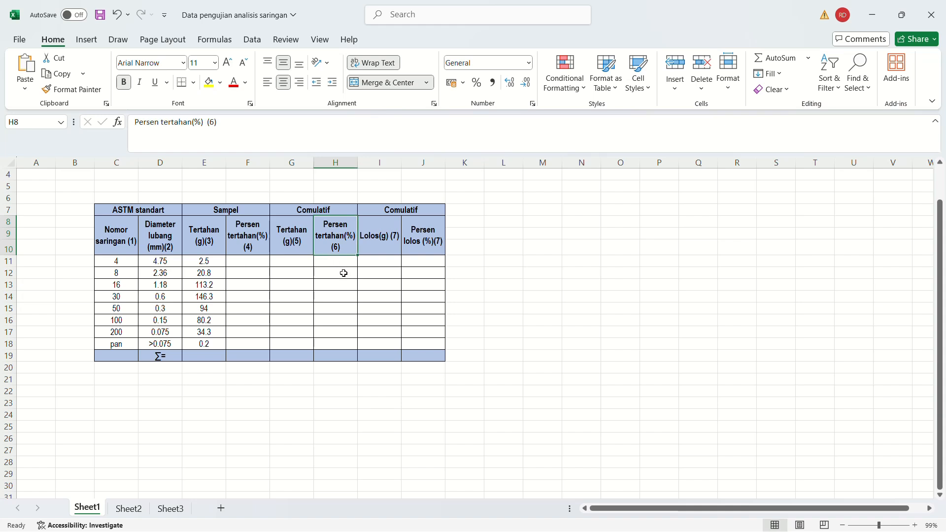
{"action": "left_click", "coordinate": [382, 241]}
{"action": "left_click", "coordinate": [416, 239]}
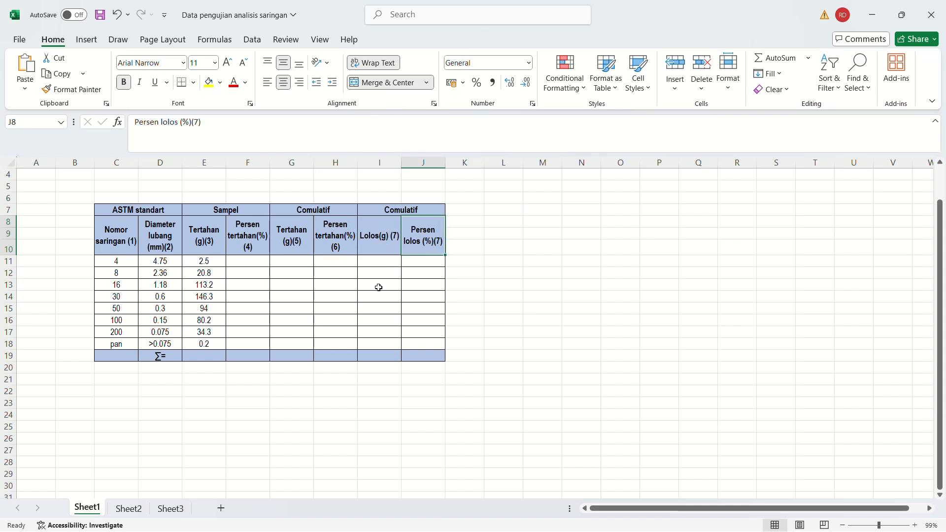
{"action": "left_click_drag", "start_coordinate": [242, 259], "coordinate": [416, 344]}
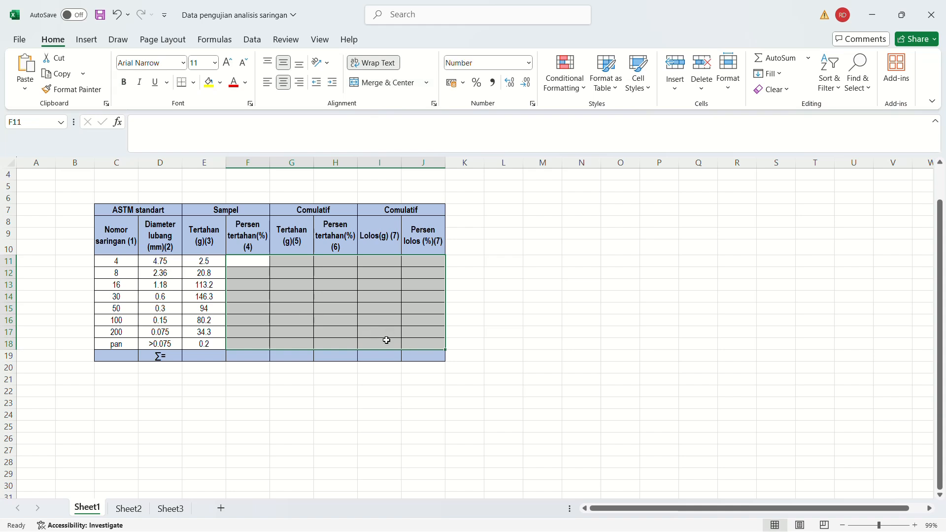
{"action": "left_click", "coordinate": [393, 381]}
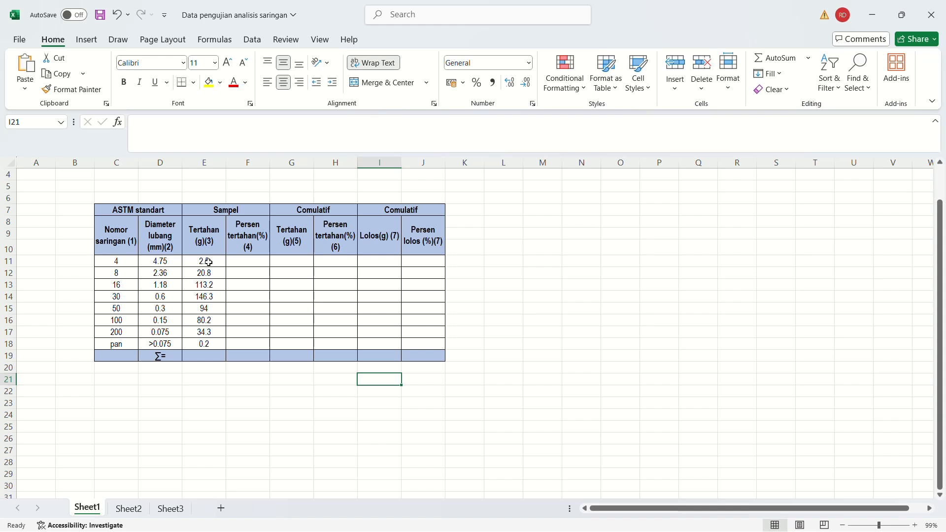
Total the sample's retained weights in E19 with =SUM(E11:E18).
{"action": "left_click", "coordinate": [202, 358]}
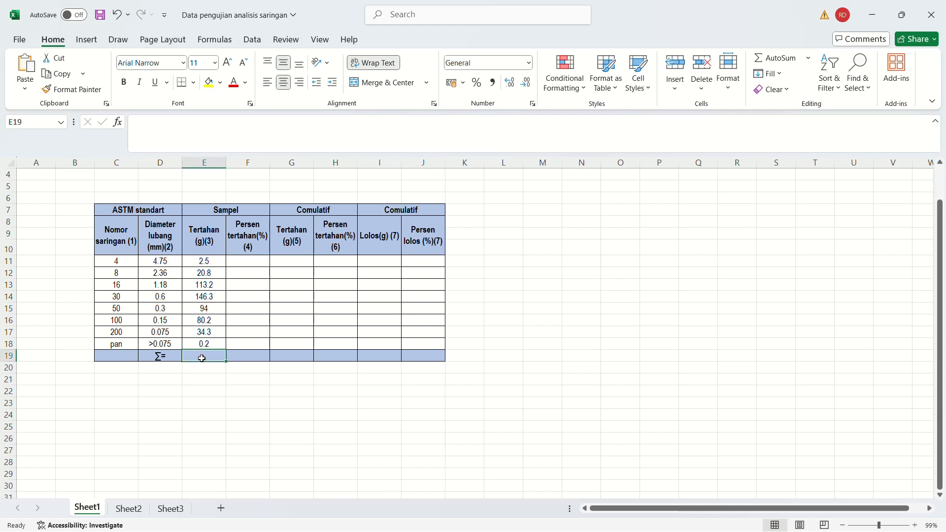
{"action": "type", "text": "=sum"}
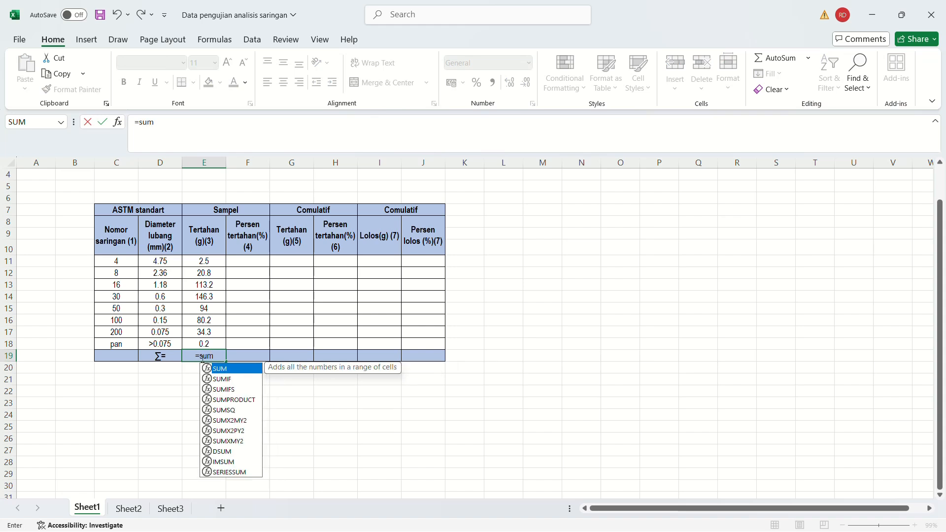
{"action": "type", "text": "("}
{"action": "left_click_drag", "start_coordinate": [207, 260], "coordinate": [200, 340]}
{"action": "key", "text": "Return"}
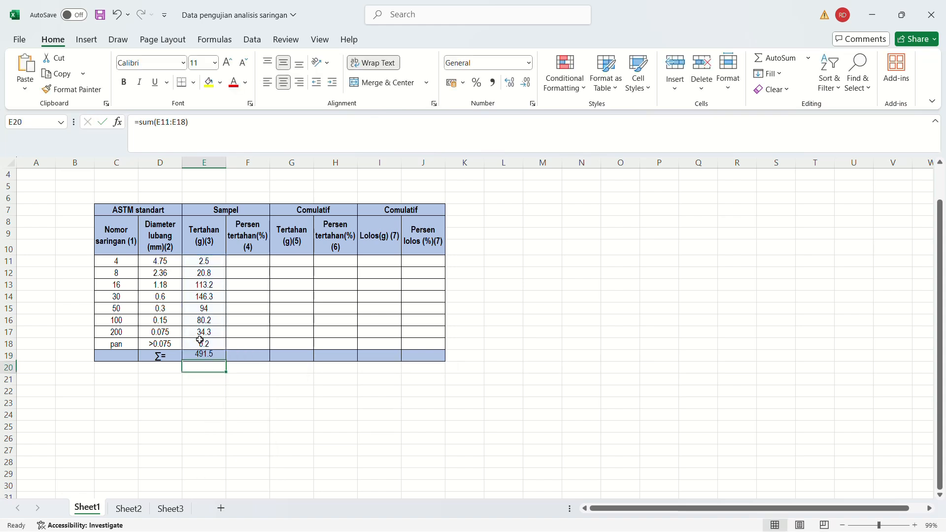
{"action": "left_click", "coordinate": [203, 356]}
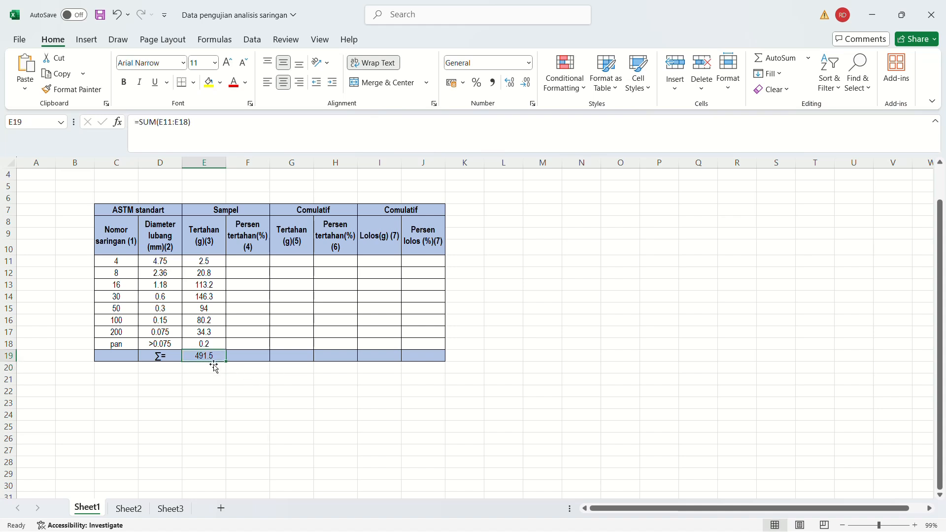
Review the total retained weight and the No. 4 sieve's row as the basis for the retained percentage.
{"action": "left_click", "coordinate": [196, 374]}
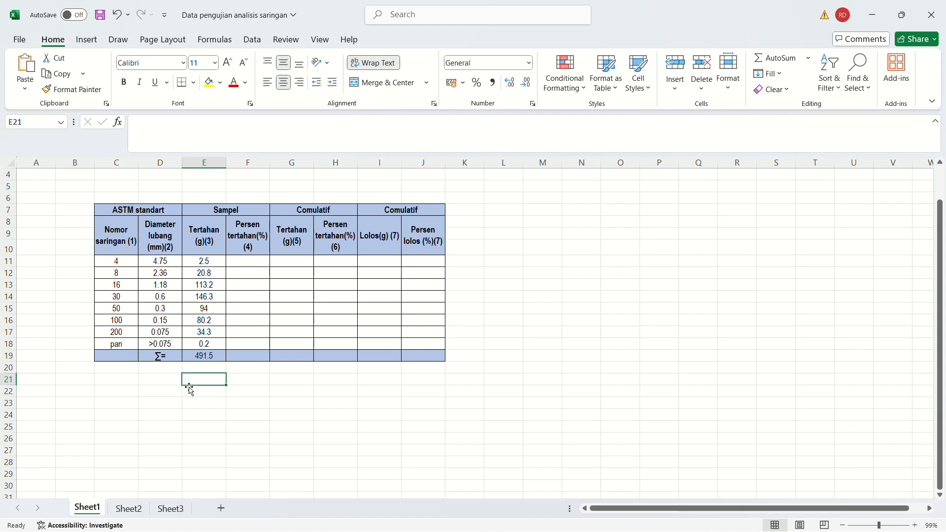
{"action": "left_click", "coordinate": [194, 357]}
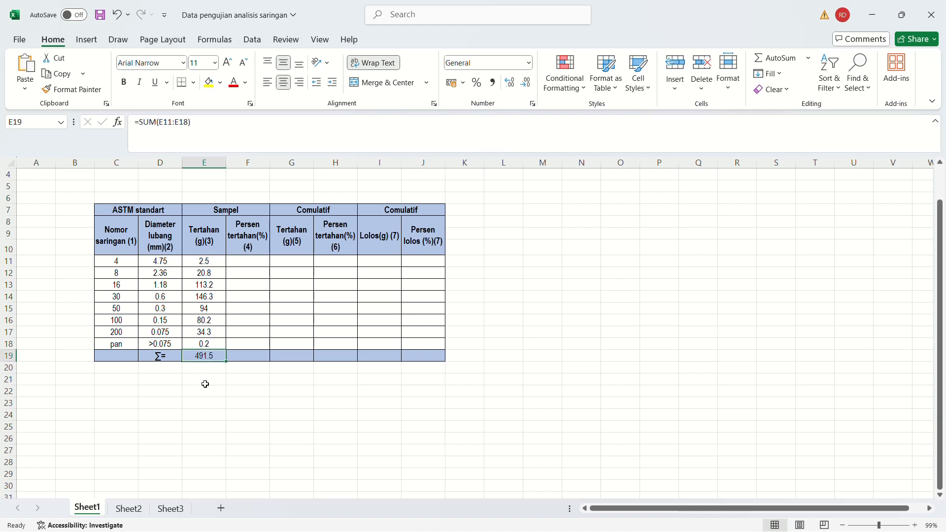
{"action": "left_click", "coordinate": [204, 382]}
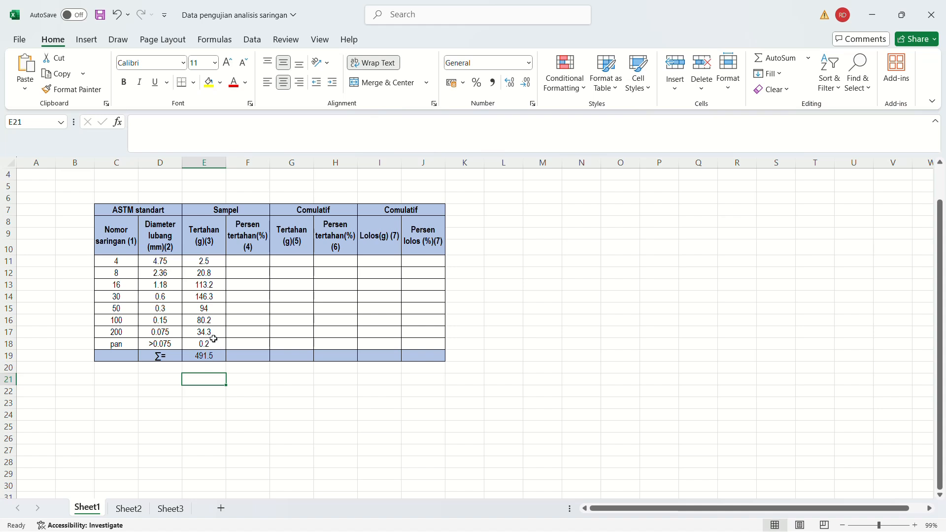
{"action": "left_click", "coordinate": [204, 354]}
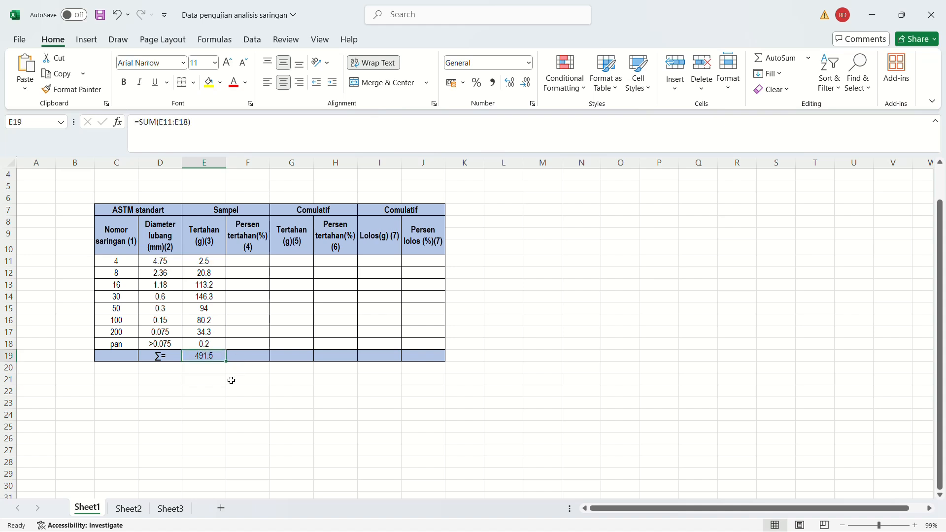
{"action": "left_click", "coordinate": [243, 261]}
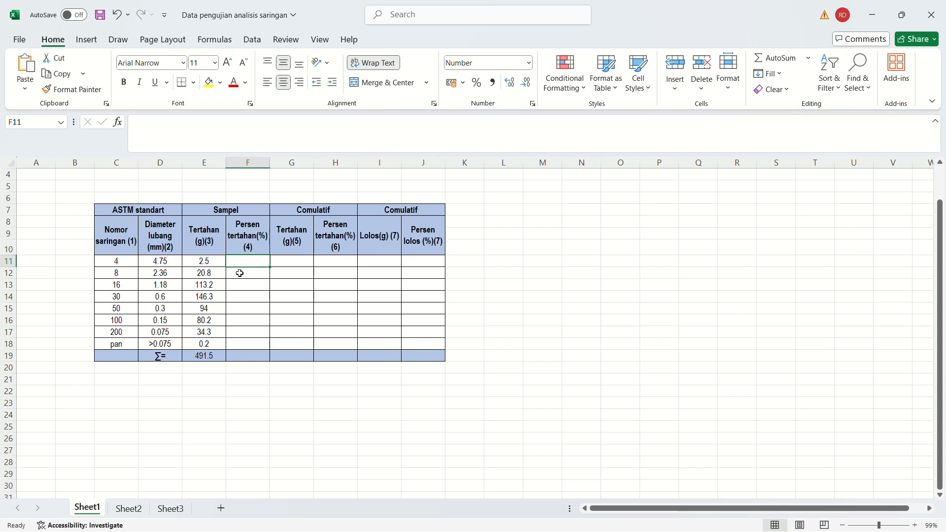
{"action": "left_click", "coordinate": [211, 263]}
{"action": "left_click", "coordinate": [111, 260]}
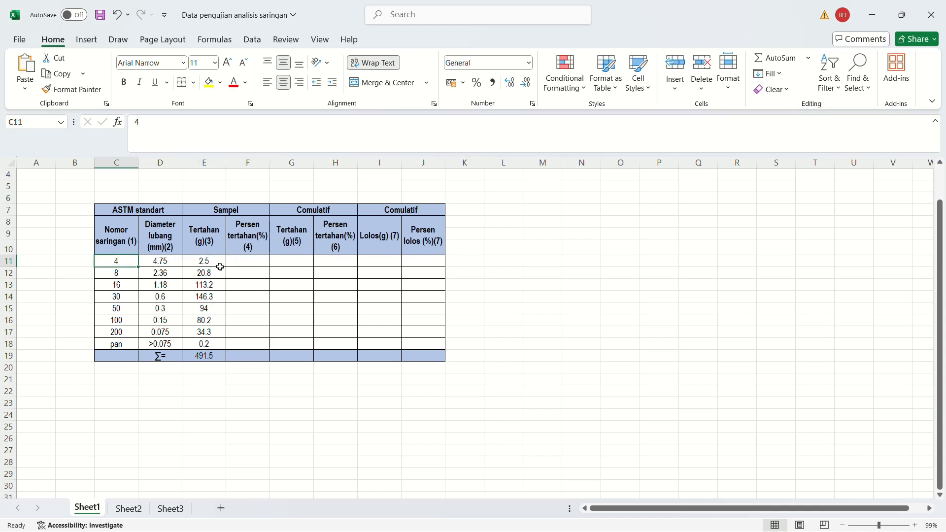
{"action": "left_click", "coordinate": [246, 261]}
{"action": "left_click", "coordinate": [203, 261]}
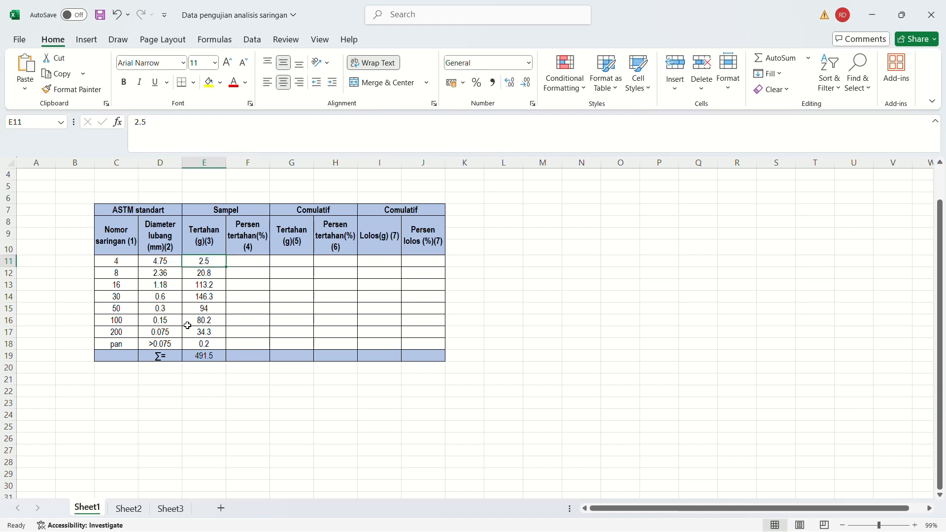
{"action": "left_click", "coordinate": [207, 357]}
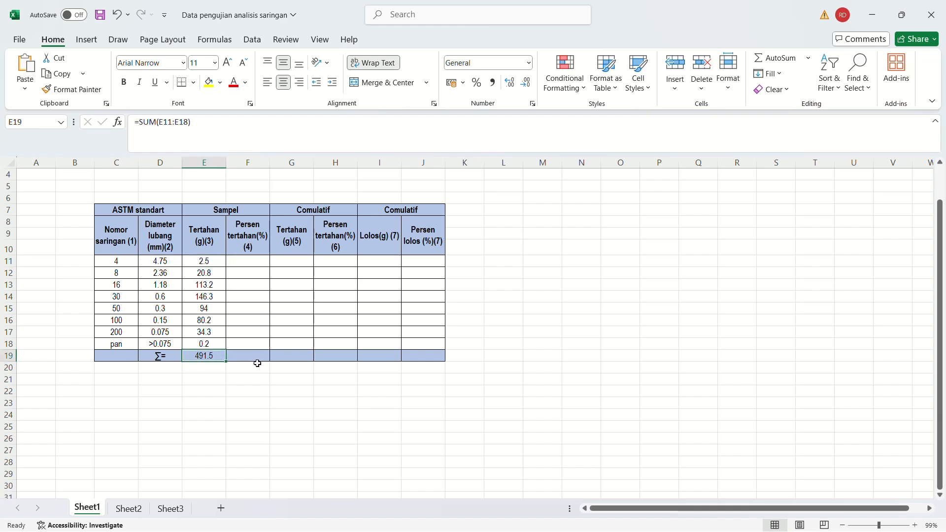
Calculate the No. 4 sieve's retained percentage in F11 with =(E11/E19)*100.
{"action": "left_click", "coordinate": [236, 261]}
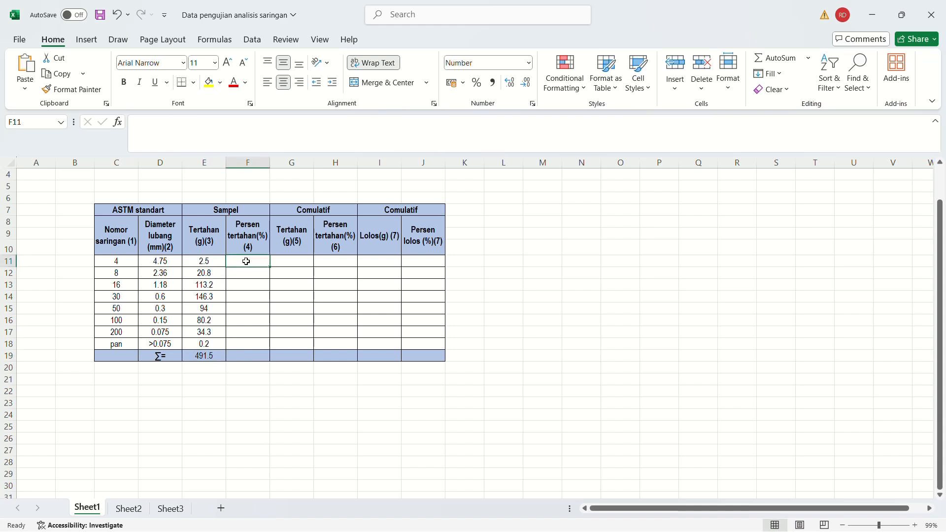
{"action": "type", "text": "="}
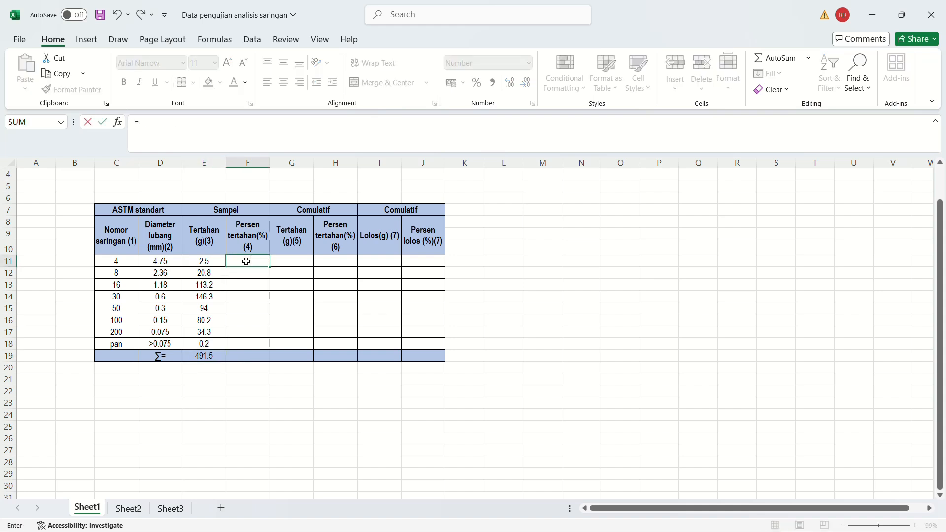
{"action": "type", "text": "("}
{"action": "left_click", "coordinate": [209, 260]}
{"action": "type", "text": "/"}
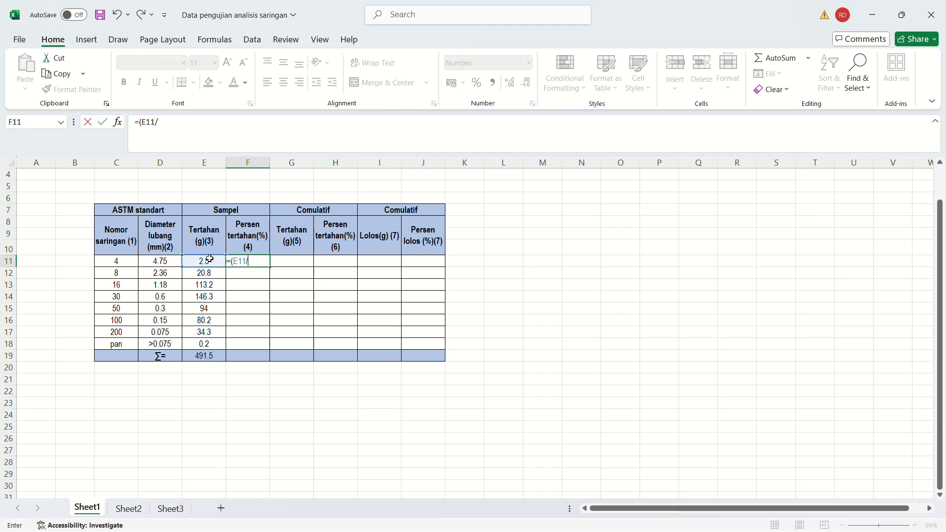
{"action": "left_click", "coordinate": [198, 354]}
{"action": "type", "text": ")*100"}
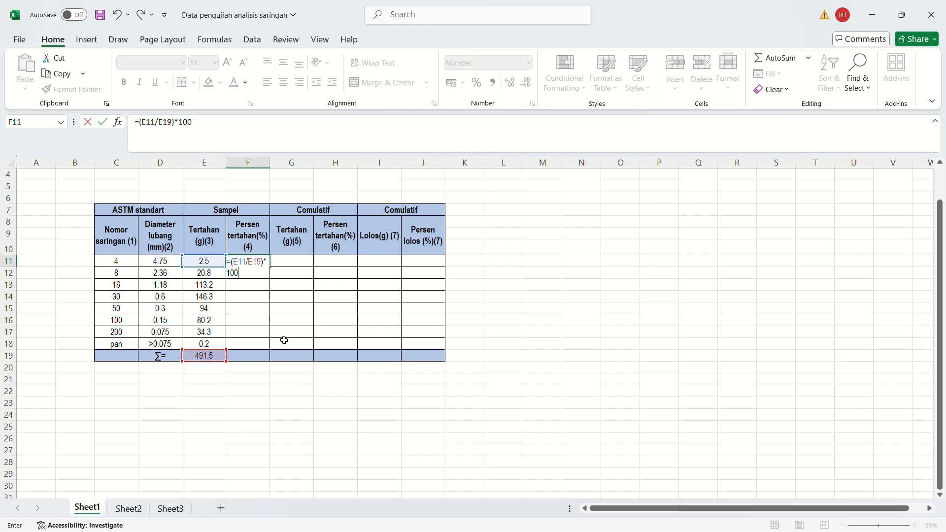
{"action": "key", "text": "Return"}
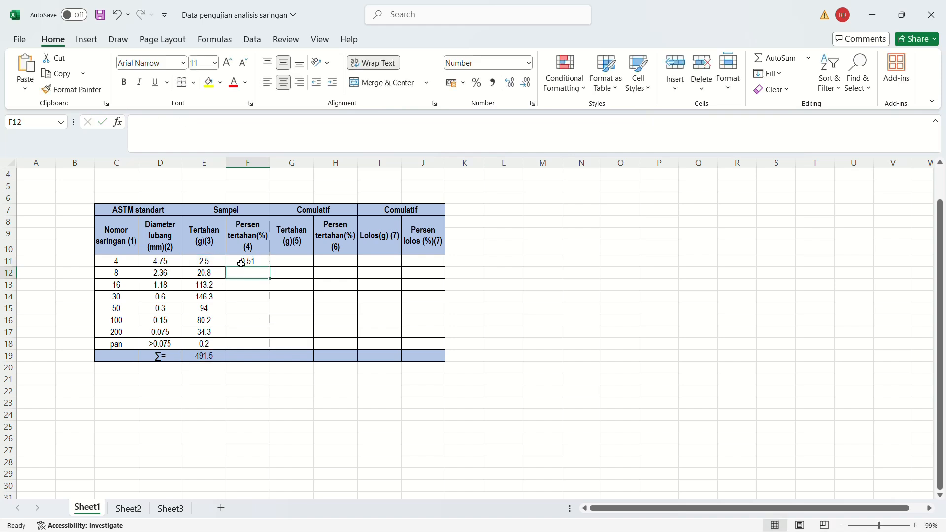
Check the retained-percentage formula in F11 against the No. 4 sieve's number and retained weight.
{"action": "left_click", "coordinate": [242, 263]}
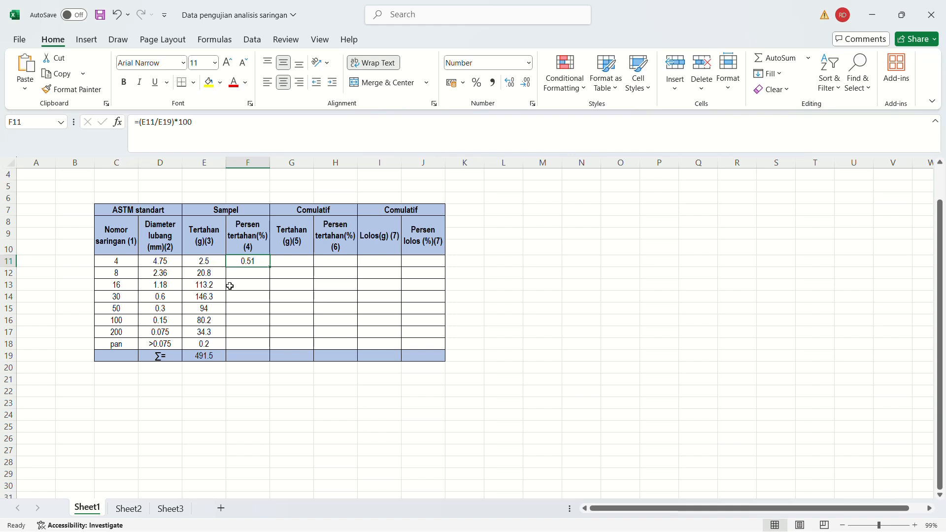
{"action": "left_click", "coordinate": [116, 260]}
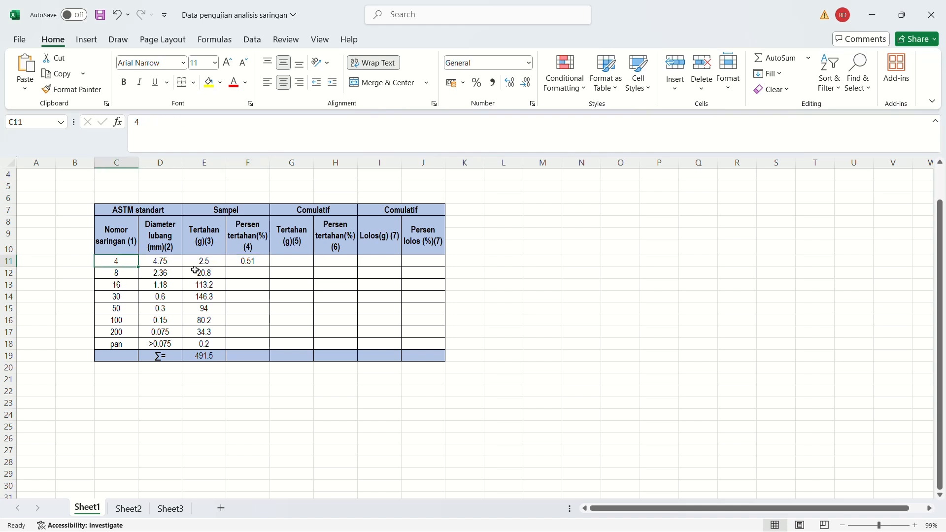
{"action": "left_click", "coordinate": [197, 262]}
{"action": "key", "text": "Right"}
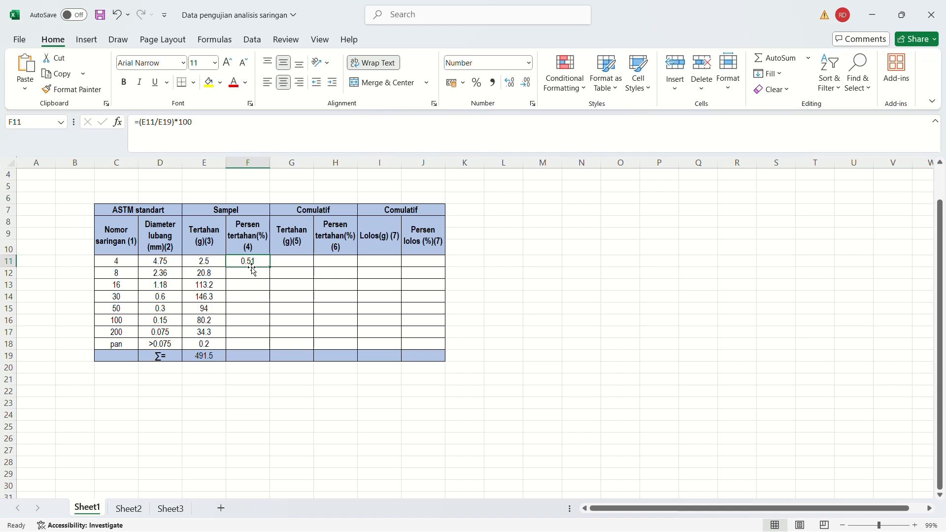
{"action": "left_click", "coordinate": [251, 285]}
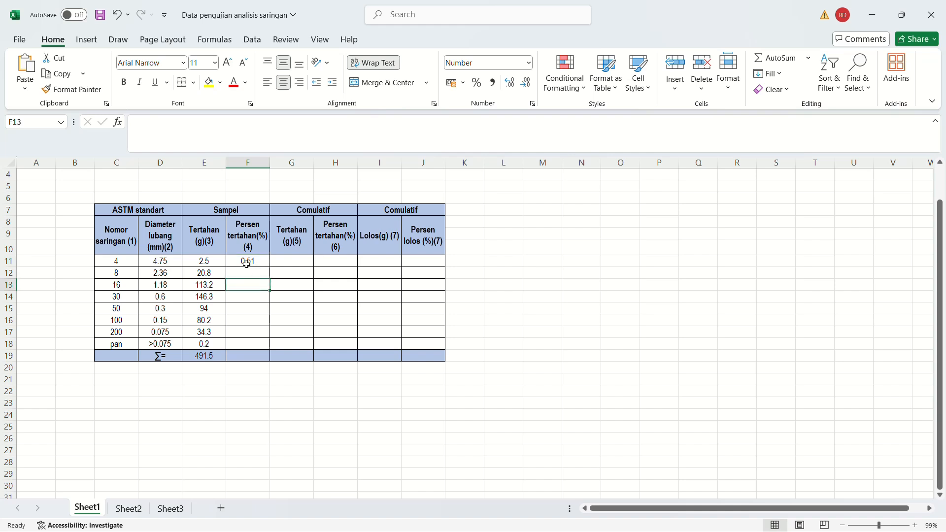
{"action": "left_click", "coordinate": [247, 263]}
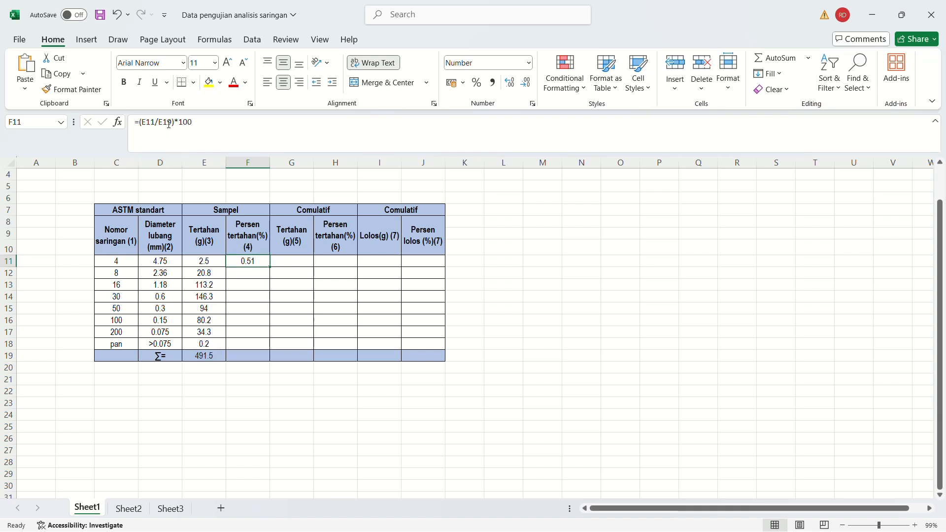
Examine the sample's retained weights against their total in E19, the common divisor for the retained percentages.
{"action": "left_click", "coordinate": [207, 358]}
{"action": "left_click", "coordinate": [205, 277]}
{"action": "left_click", "coordinate": [205, 283]}
{"action": "left_click", "coordinate": [206, 275]}
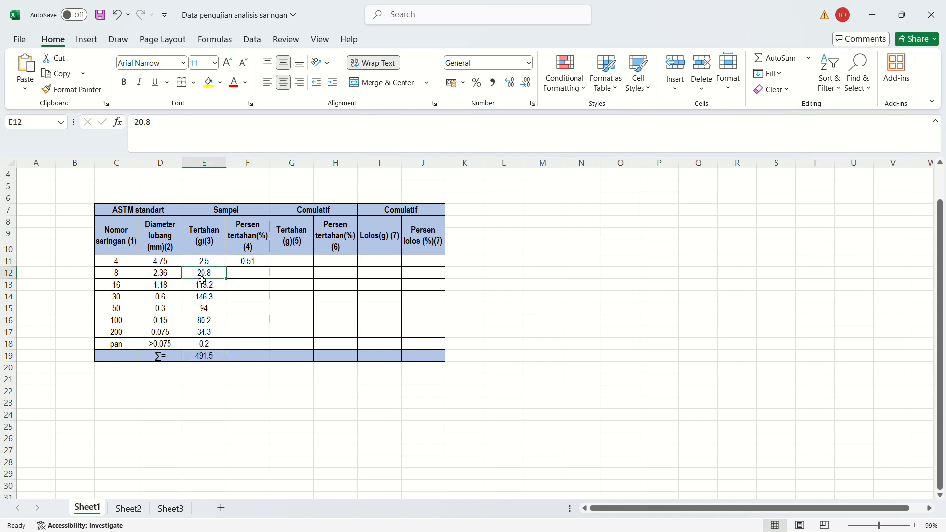
{"action": "left_click", "coordinate": [209, 356]}
{"action": "left_click", "coordinate": [206, 288]}
{"action": "left_click", "coordinate": [205, 354]}
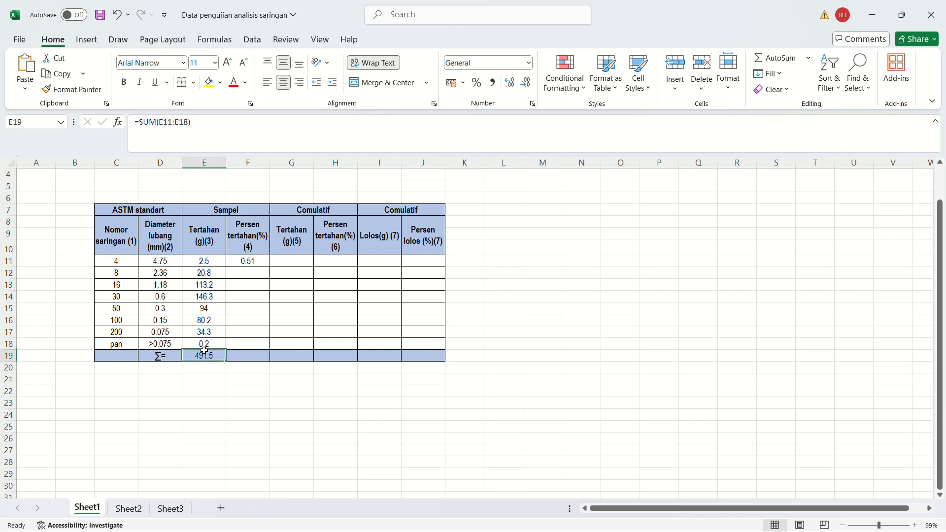
{"action": "left_click", "coordinate": [220, 397]}
{"action": "left_click", "coordinate": [206, 357]}
Make the total weight reference absolute in F11 so the formula reads =(E11/$E$19)*100.
{"action": "left_click", "coordinate": [244, 261]}
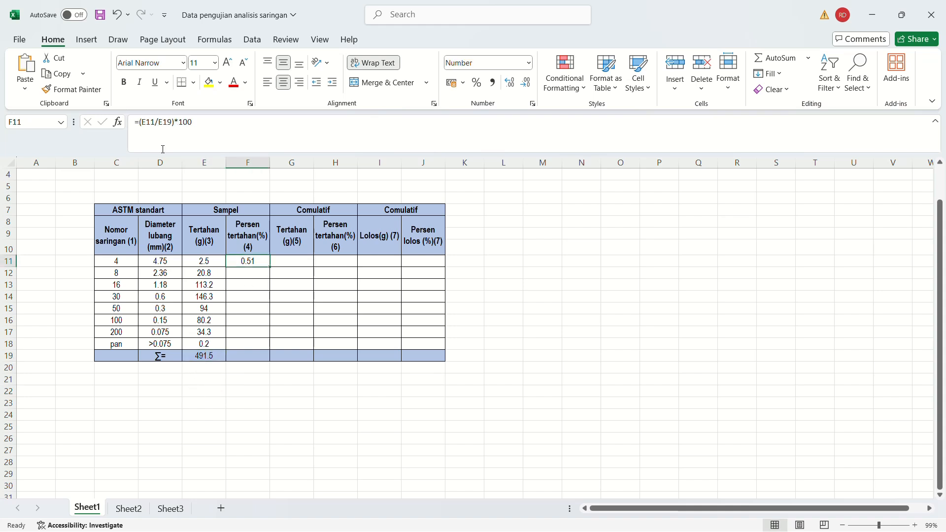
{"action": "left_click", "coordinate": [168, 121]}
{"action": "type", "text": "$"}
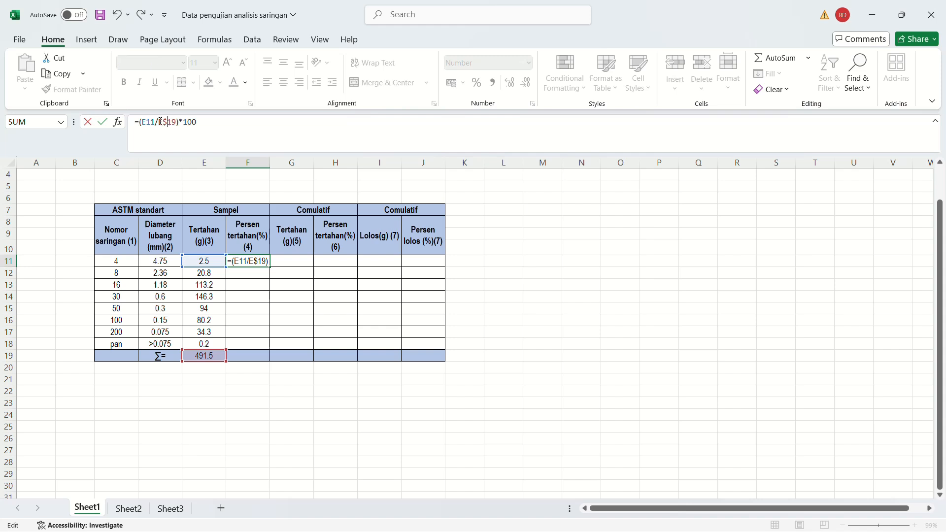
{"action": "left_click", "coordinate": [160, 122]}
{"action": "type", "text": "$"}
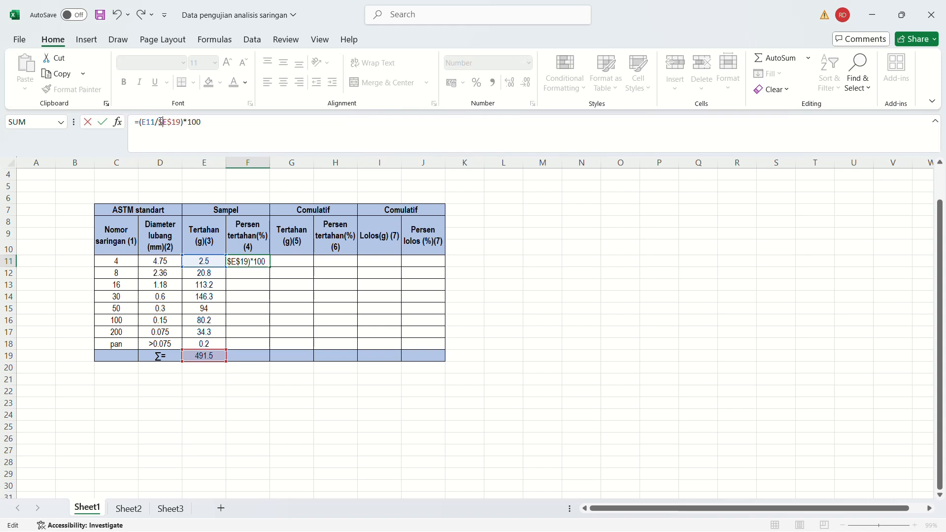
{"action": "key", "text": "Return"}
Fill the retained-percentage formula from F11 down to the pan row in F18.
{"action": "left_click", "coordinate": [264, 260]}
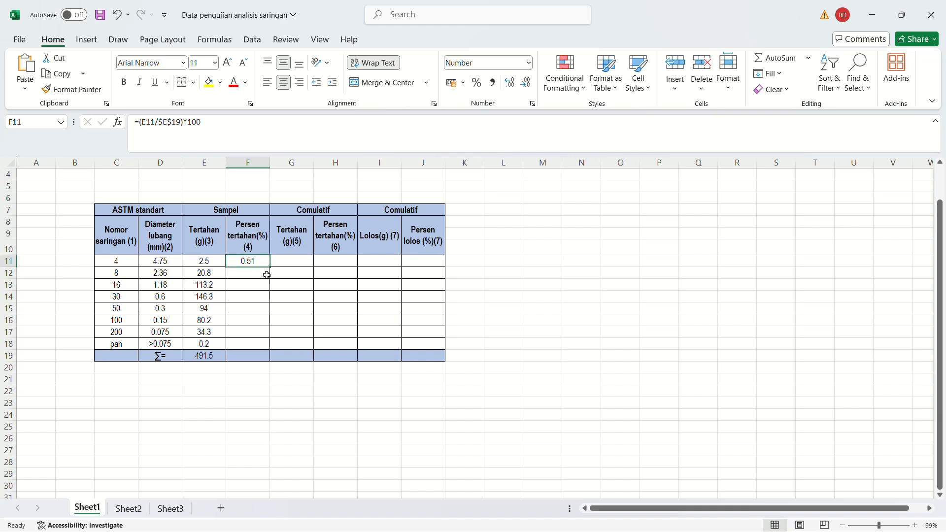
{"action": "left_click_drag", "start_coordinate": [266, 291], "coordinate": [254, 345]}
{"action": "left_click", "coordinate": [243, 381]}
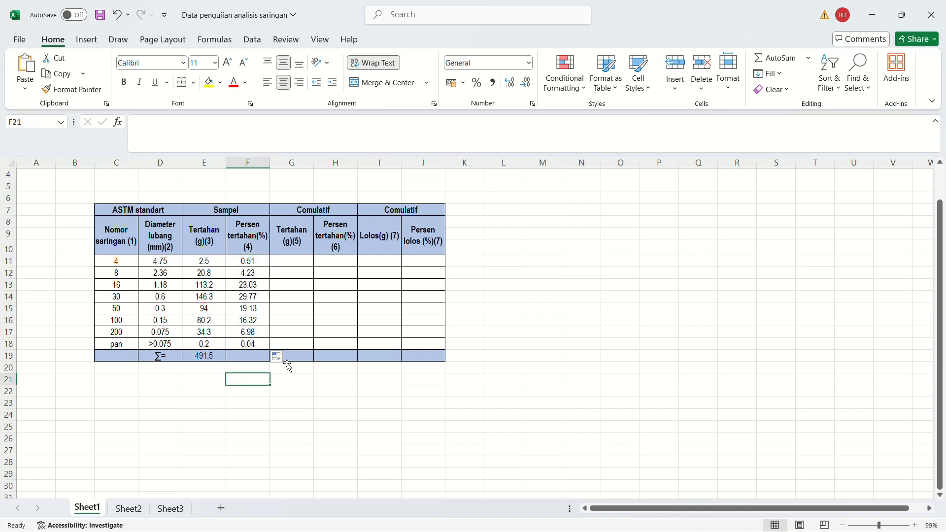
Review the retained percentages in F11:F18 and the individual retained weights in column E as the basis for the cumulative weights.
{"action": "left_click", "coordinate": [289, 263]}
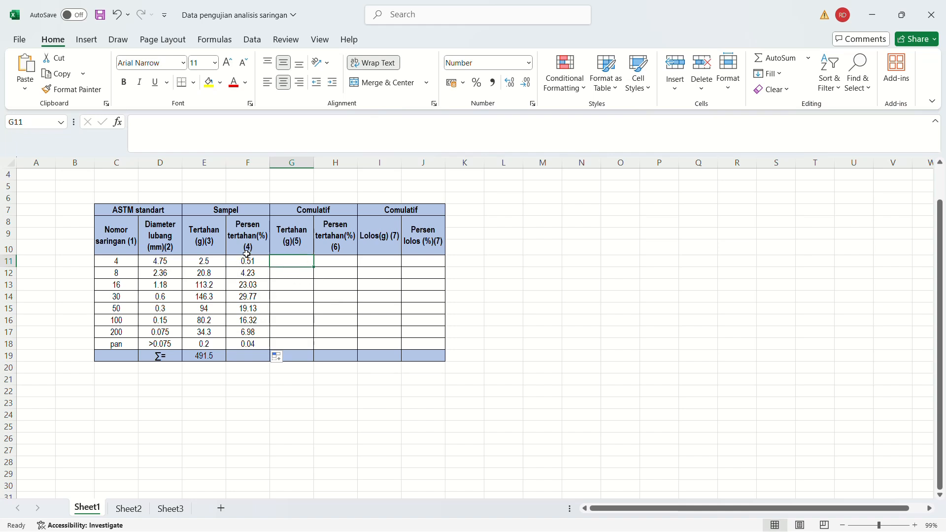
{"action": "left_click_drag", "start_coordinate": [247, 262], "coordinate": [248, 345]}
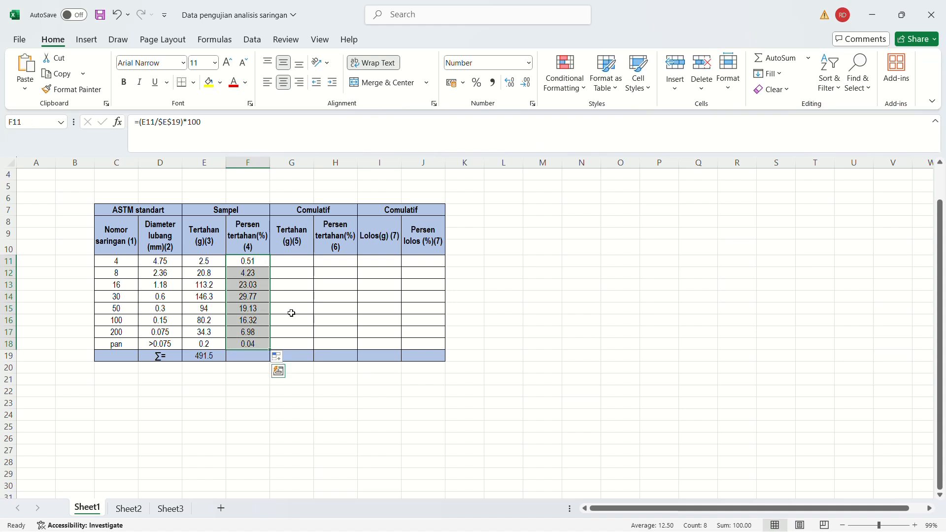
{"action": "left_click", "coordinate": [282, 262]}
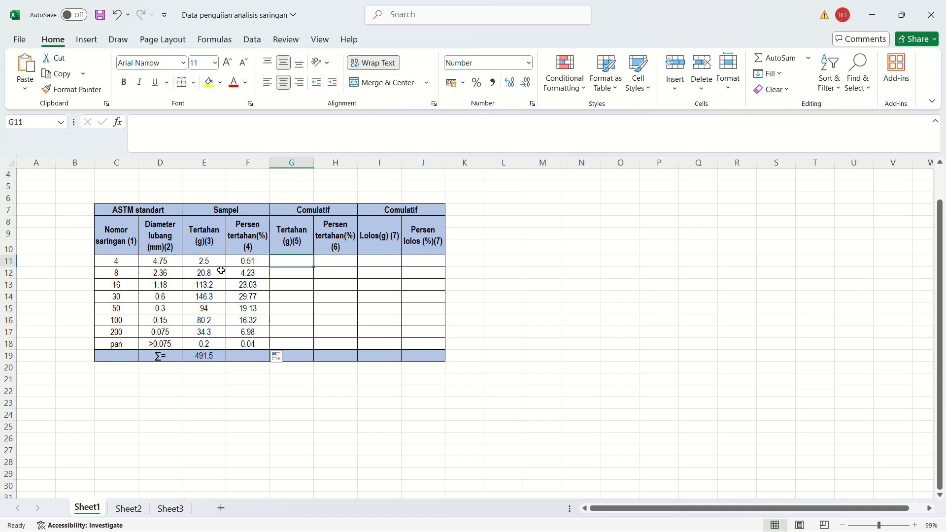
{"action": "left_click", "coordinate": [207, 261]}
{"action": "left_click", "coordinate": [203, 273]}
{"action": "left_click", "coordinate": [201, 295]}
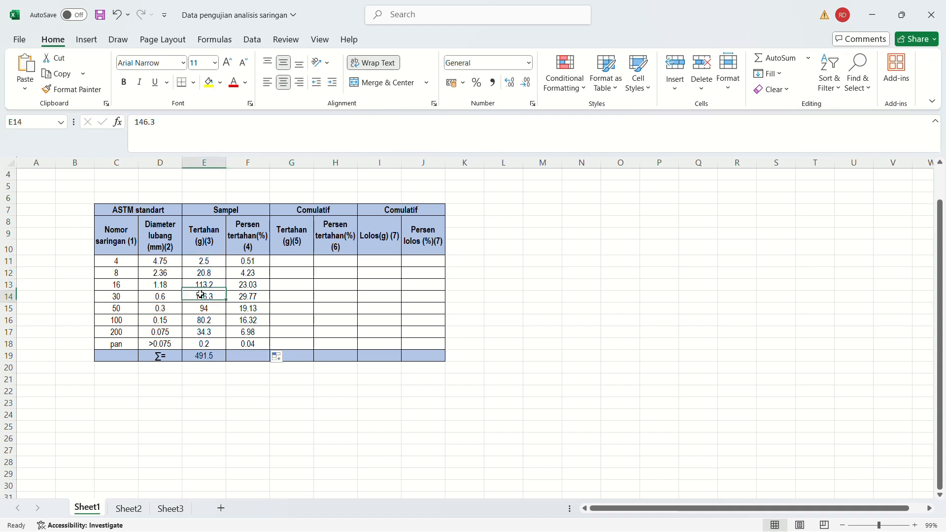
{"action": "left_click", "coordinate": [197, 310]}
{"action": "left_click", "coordinate": [186, 265]}
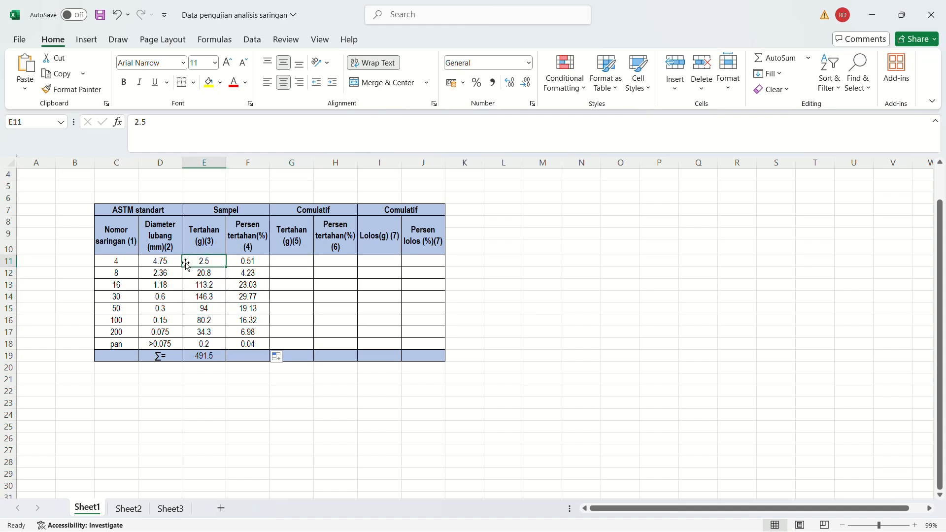
Start the cumulative retained weight in G11 with =E11 for the No. 4 sieve.
{"action": "left_click", "coordinate": [290, 260]}
{"action": "type", "text": "="}
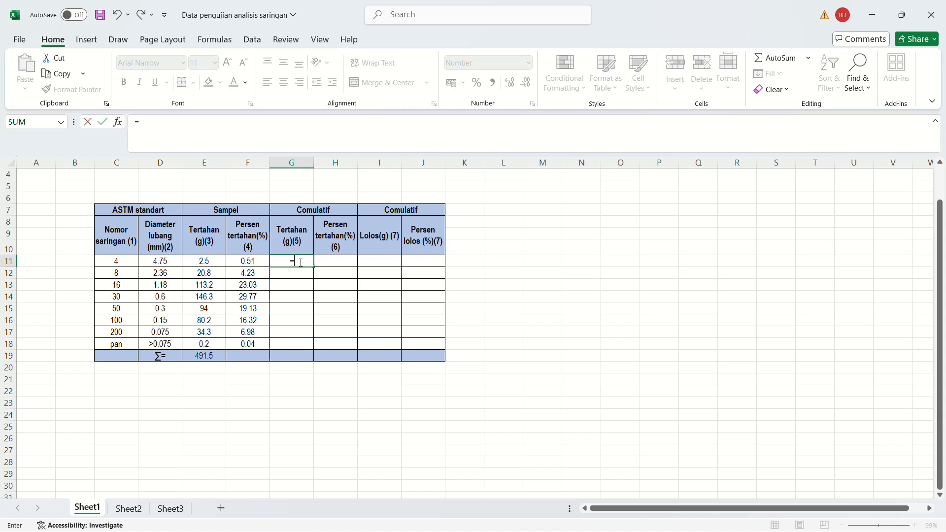
{"action": "left_click", "coordinate": [200, 264]}
{"action": "key", "text": "Return"}
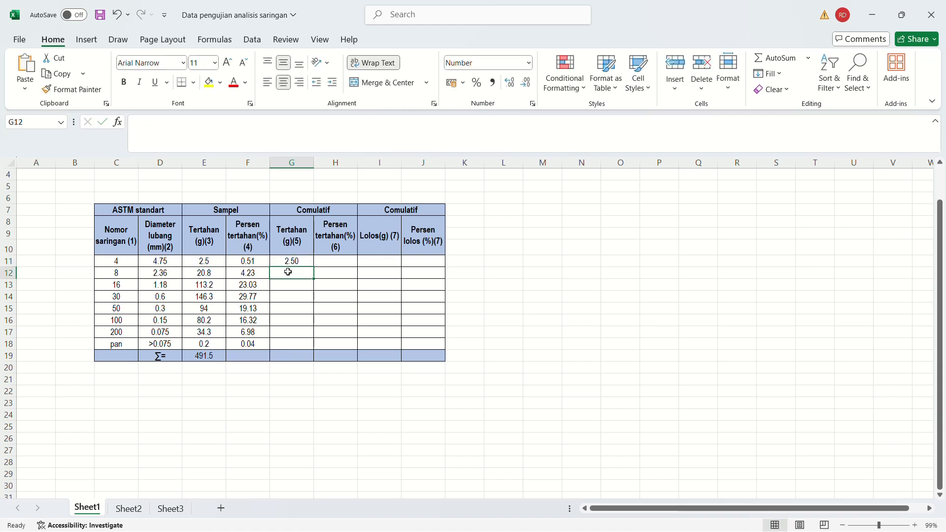
Calculate the No. 8 sieve's cumulative retained weight in G12 with =E12+G11.
{"action": "type", "text": "="}
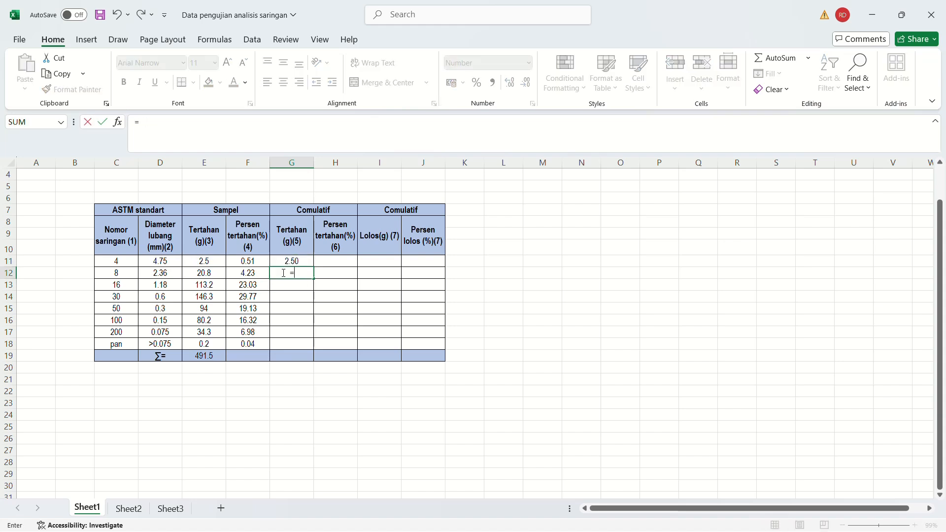
{"action": "left_click", "coordinate": [196, 274]}
{"action": "type", "text": "+"}
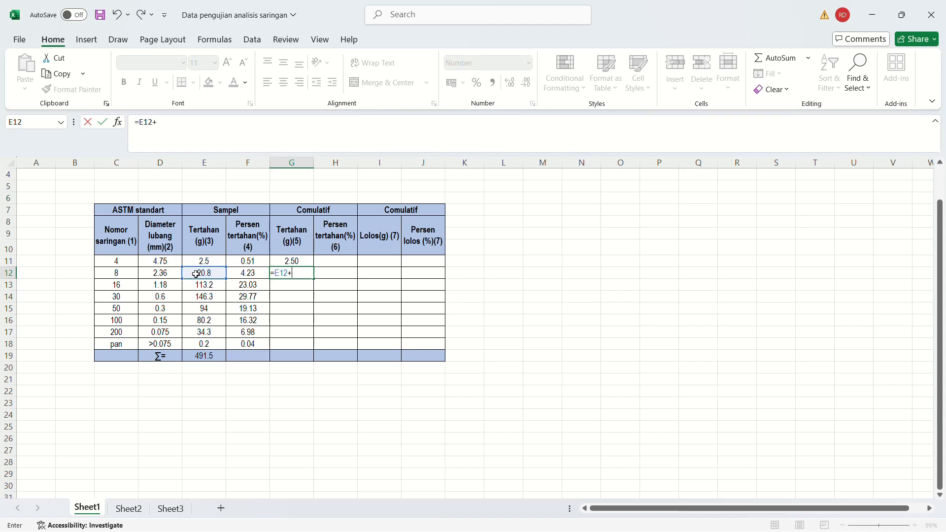
{"action": "left_click", "coordinate": [286, 260]}
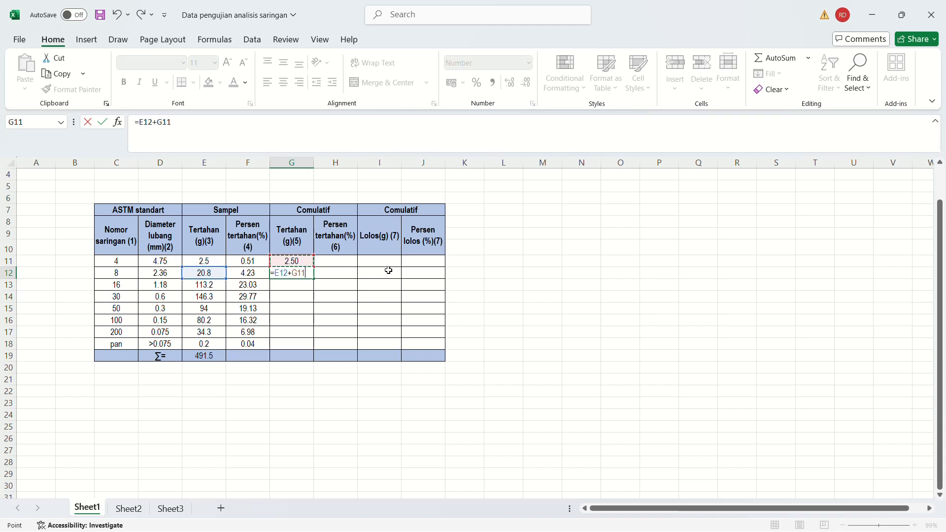
{"action": "key", "text": "Return"}
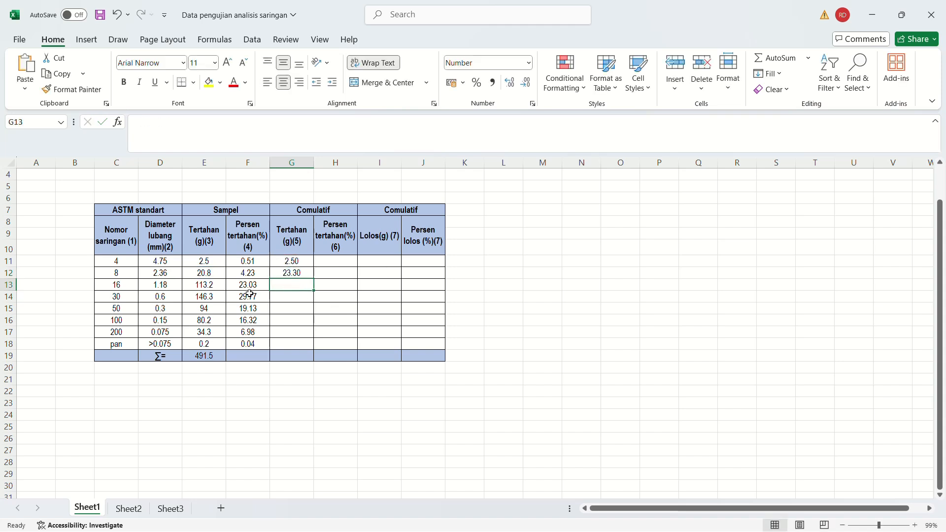
Calculate the No. 16 sieve's cumulative retained weight in G13 with =E13+G12.
{"action": "left_click", "coordinate": [209, 282]}
{"action": "left_click", "coordinate": [291, 271]}
{"action": "left_click", "coordinate": [294, 284]}
{"action": "type", "text": "="}
{"action": "left_click", "coordinate": [200, 286]}
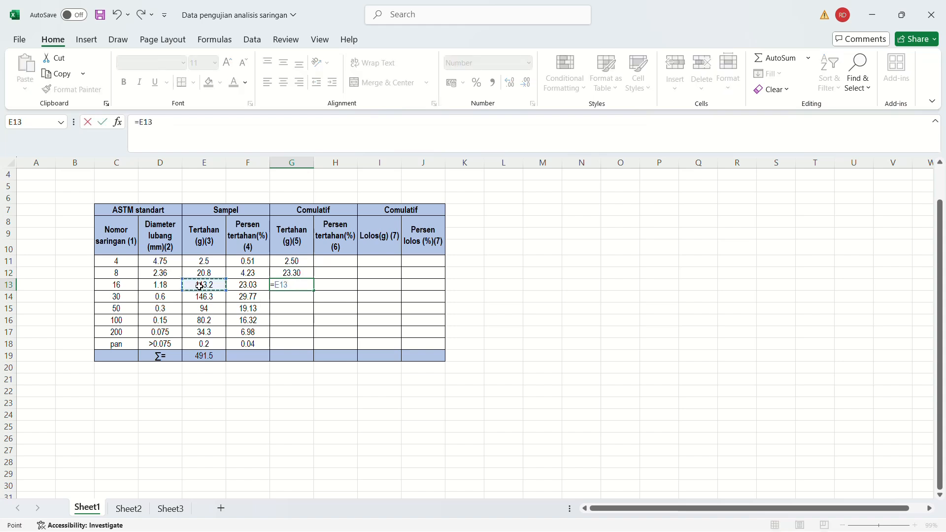
{"action": "type", "text": "+"}
{"action": "left_click", "coordinate": [293, 271]}
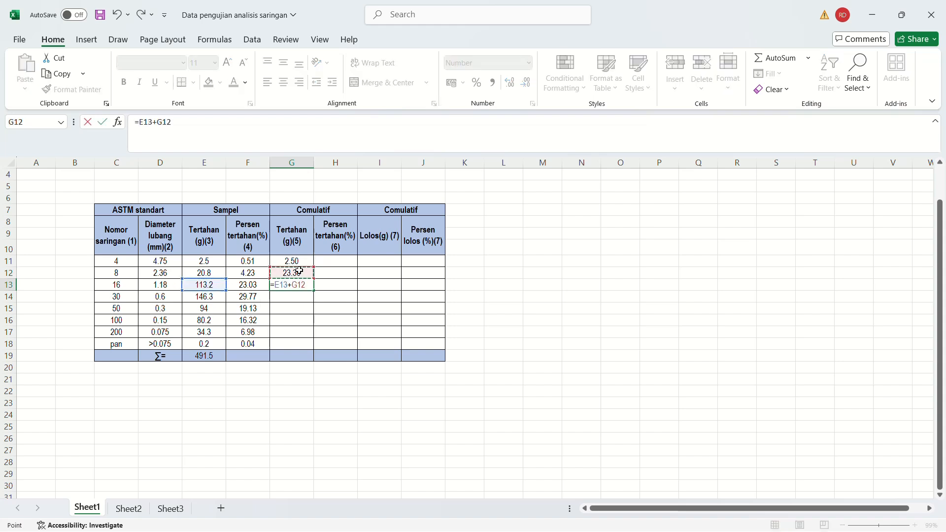
{"action": "key", "text": "Return"}
Fill the cumulative retained weight formula from G13 down to the pan row in G18.
{"action": "left_click", "coordinate": [312, 284]}
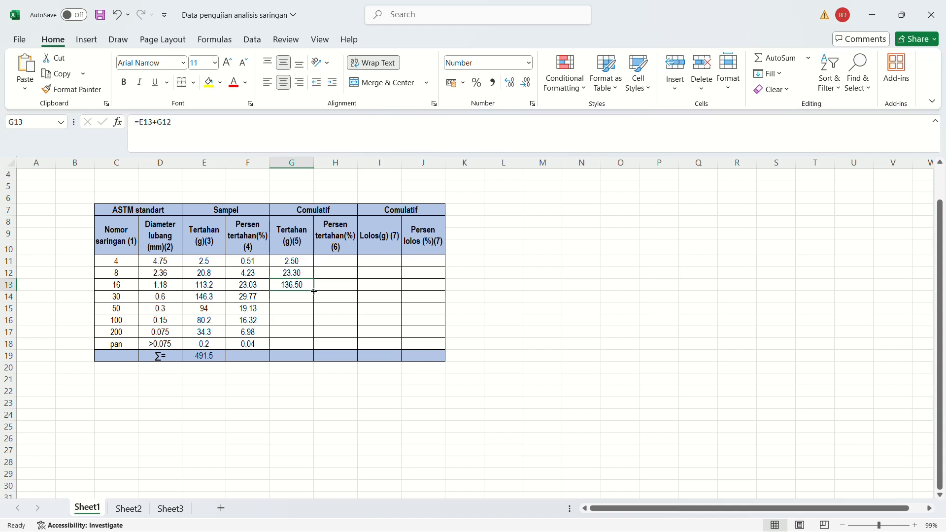
{"action": "left_click_drag", "start_coordinate": [314, 291], "coordinate": [295, 350]}
{"action": "left_click", "coordinate": [323, 400]}
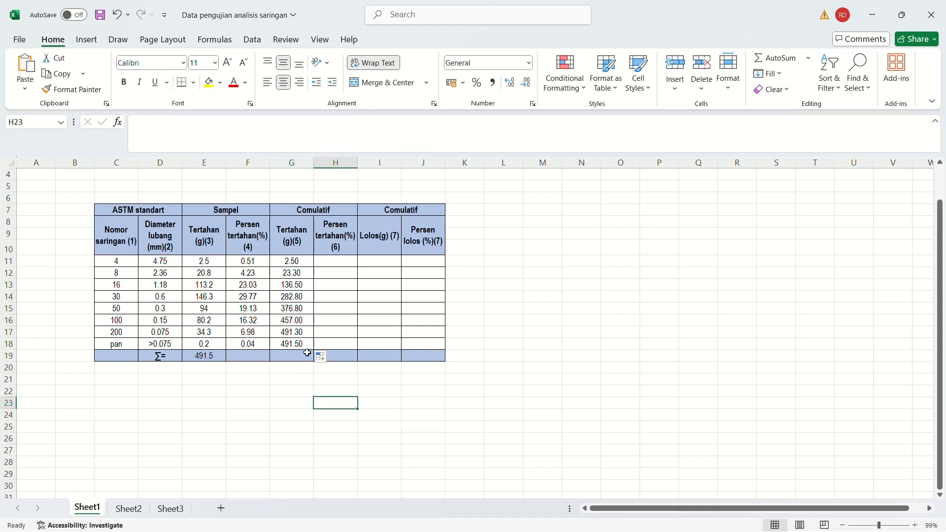
Compare the pan's cumulative retained weight in G18 with the total retained weight in E19, checking the cumulative values above it.
{"action": "left_click", "coordinate": [295, 345]}
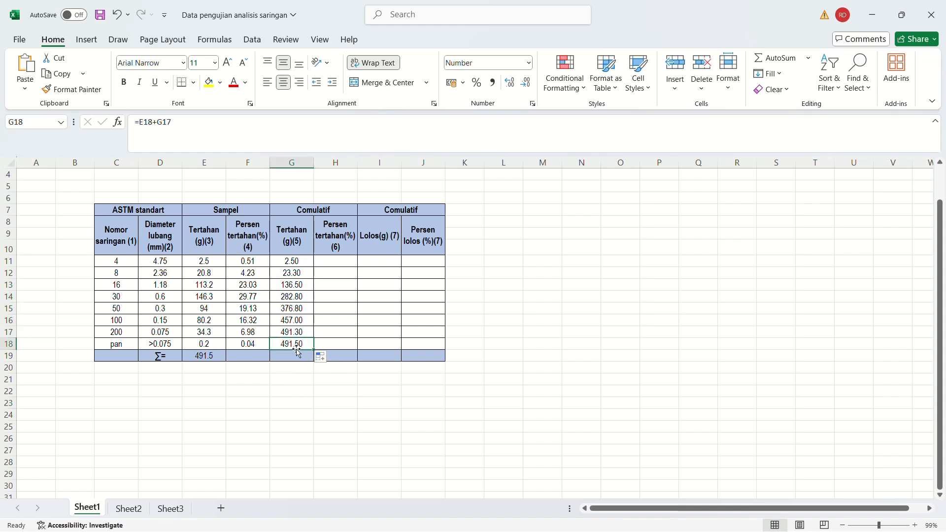
{"action": "left_click", "coordinate": [194, 358]}
{"action": "left_click", "coordinate": [284, 345]}
{"action": "left_click", "coordinate": [206, 358]}
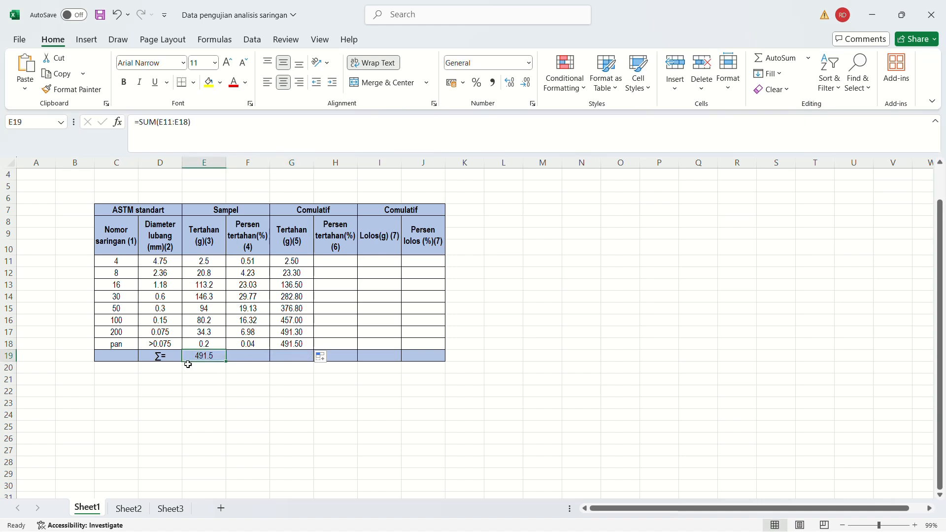
{"action": "left_click", "coordinate": [294, 344]}
{"action": "left_click", "coordinate": [210, 356]}
{"action": "left_click", "coordinate": [286, 345]}
{"action": "left_click", "coordinate": [211, 355]}
{"action": "left_click", "coordinate": [292, 341]}
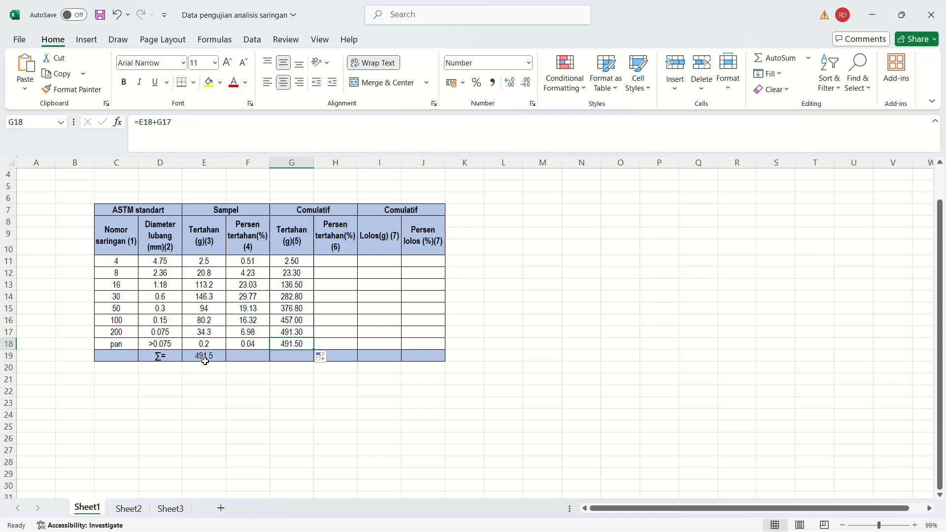
{"action": "left_click", "coordinate": [205, 359]}
{"action": "left_click", "coordinate": [290, 348]}
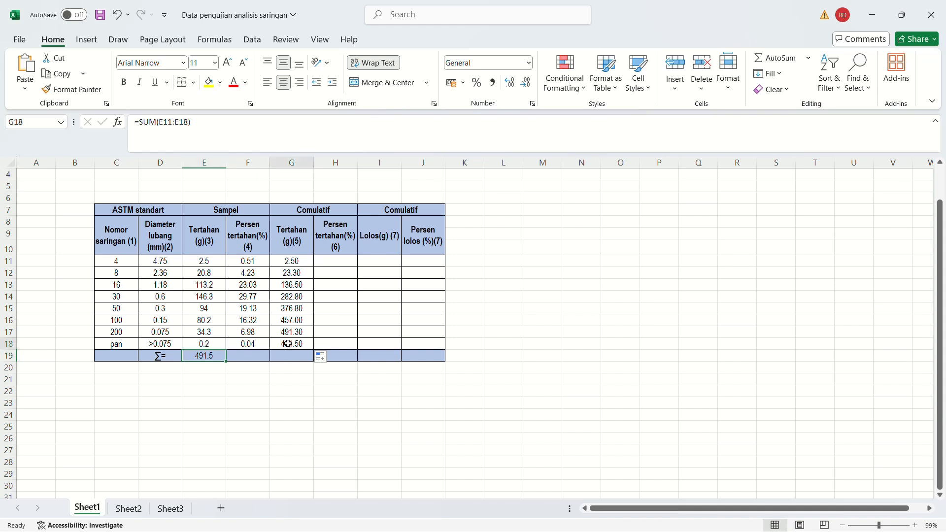
{"action": "left_click", "coordinate": [288, 332]}
{"action": "left_click", "coordinate": [288, 321]}
{"action": "left_click", "coordinate": [286, 309]}
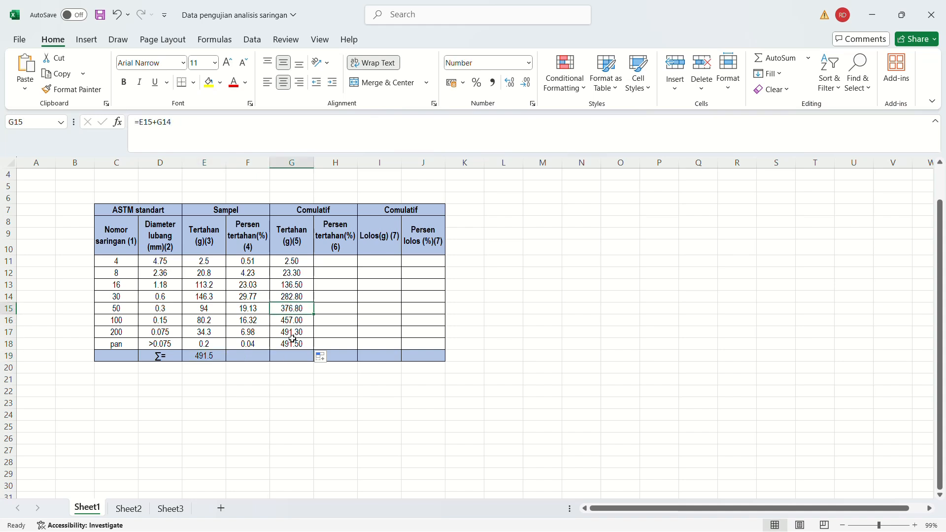
{"action": "left_click", "coordinate": [284, 343]}
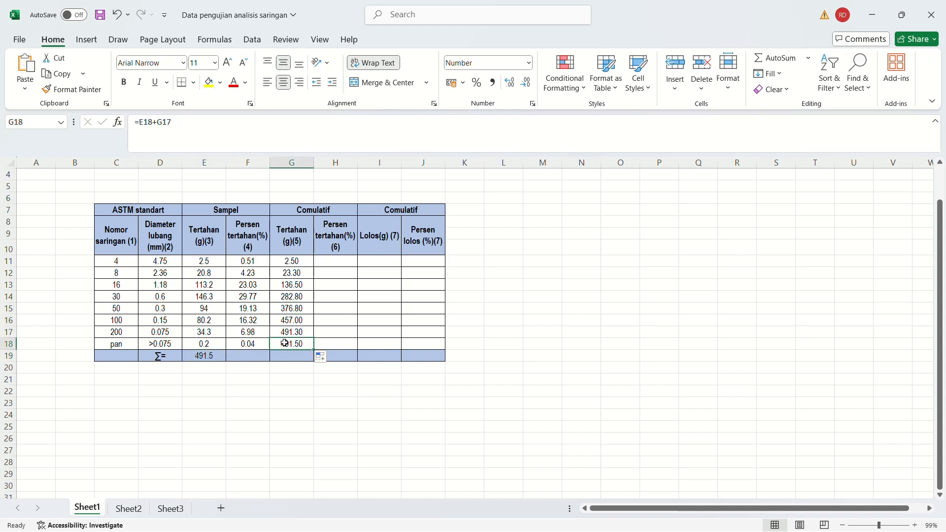
{"action": "left_click", "coordinate": [199, 357]}
{"action": "left_click", "coordinate": [290, 344]}
Examine the retained, cumulative retained and passing percentage columns F, H and J.
{"action": "left_click", "coordinate": [329, 259]}
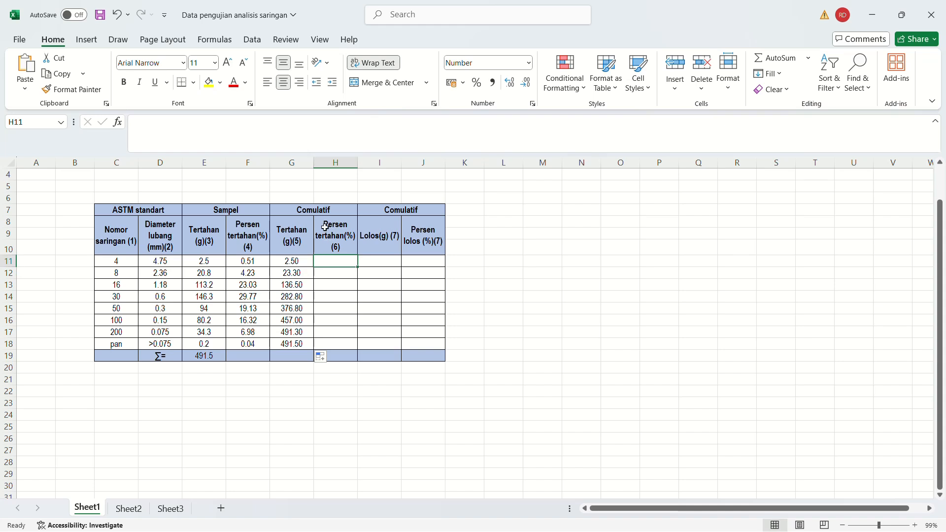
{"action": "left_click_drag", "start_coordinate": [251, 231], "coordinate": [249, 345]}
{"action": "left_click_drag", "start_coordinate": [335, 235], "coordinate": [334, 345]}
{"action": "left_click_drag", "start_coordinate": [423, 238], "coordinate": [409, 342]}
{"action": "left_click", "coordinate": [338, 271]}
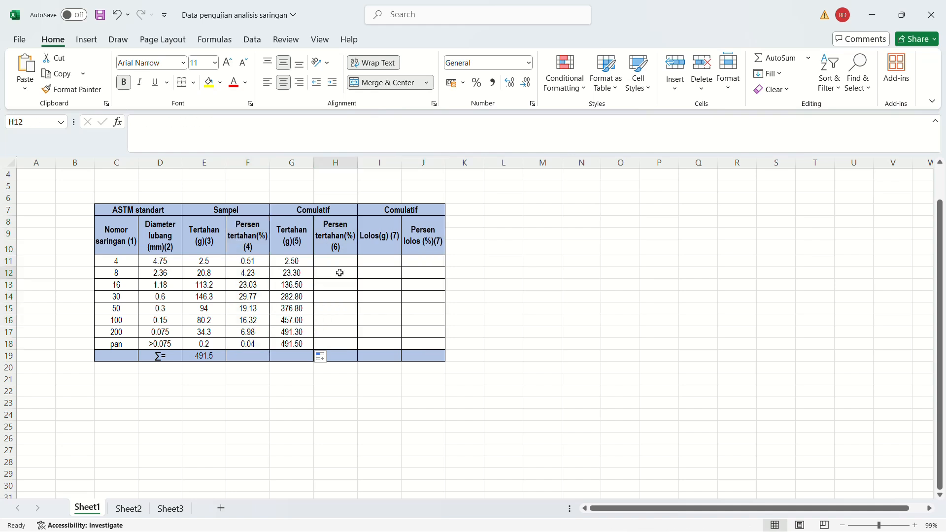
Calculate the No. 4 sieve's cumulative retained percentage in H11 with =(G11/$E$19)*100.
{"action": "left_click", "coordinate": [333, 260]}
{"action": "type", "text": "=("}
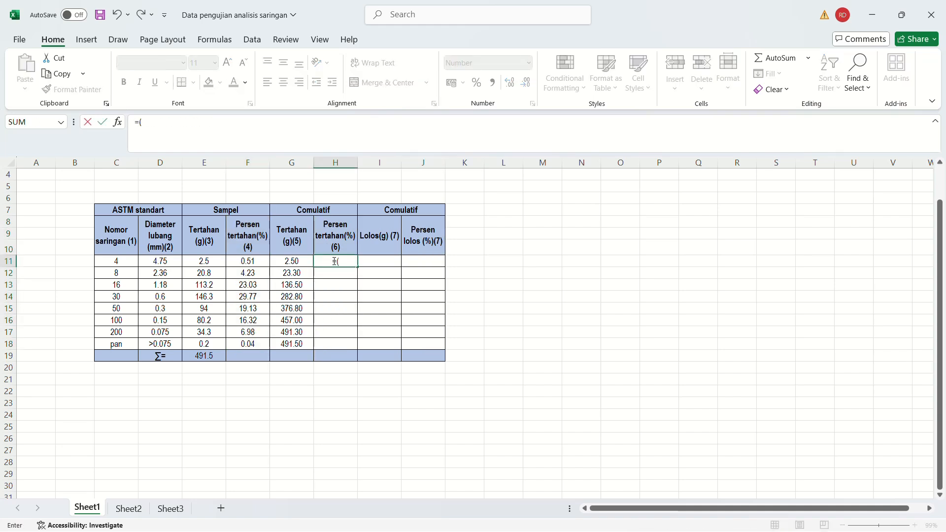
{"action": "left_click", "coordinate": [288, 262]}
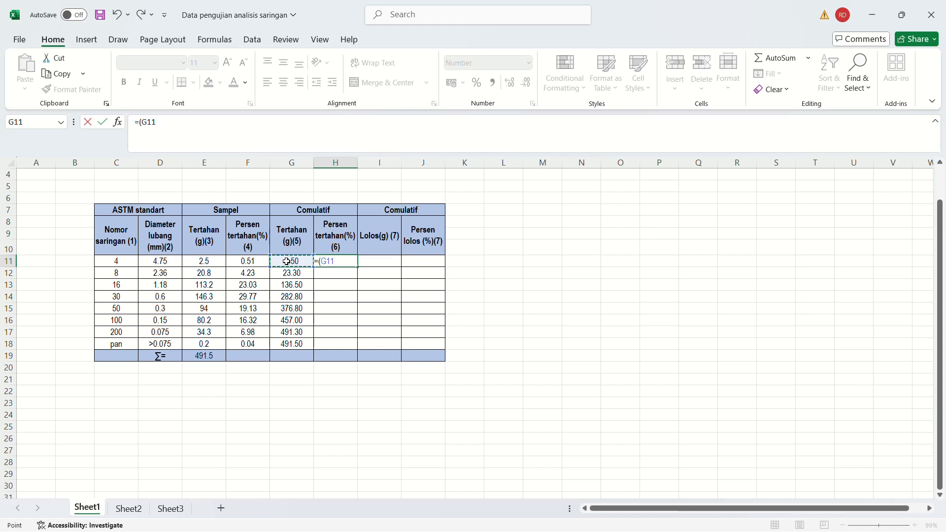
{"action": "type", "text": "/"}
{"action": "left_click", "coordinate": [206, 355]}
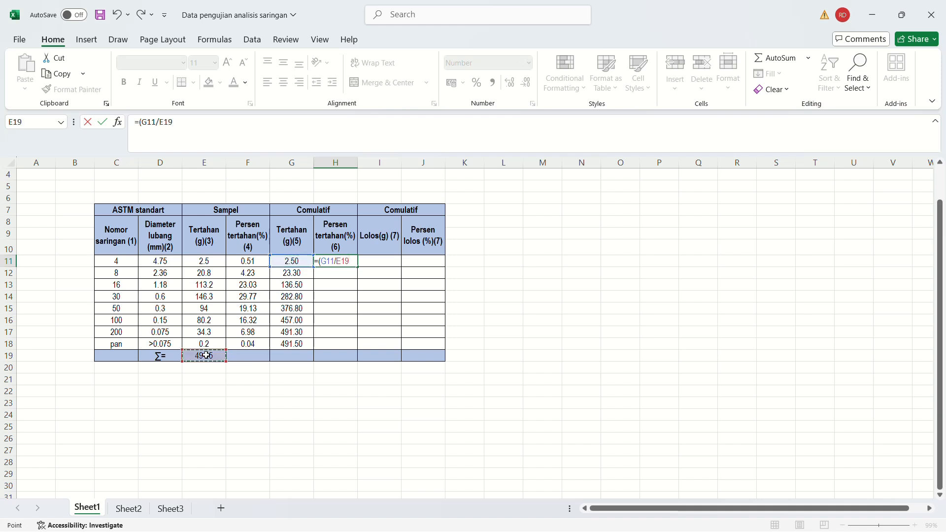
{"action": "type", "text": ")*100"}
{"action": "left_click", "coordinate": [164, 120]}
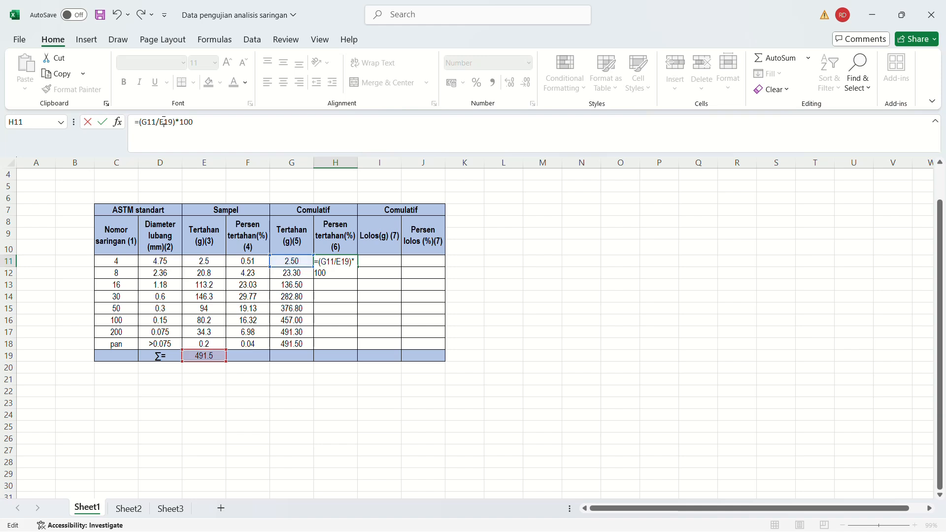
{"action": "type", "text": "$"}
{"action": "type", "text": "$"}
{"action": "key", "text": "Return"}
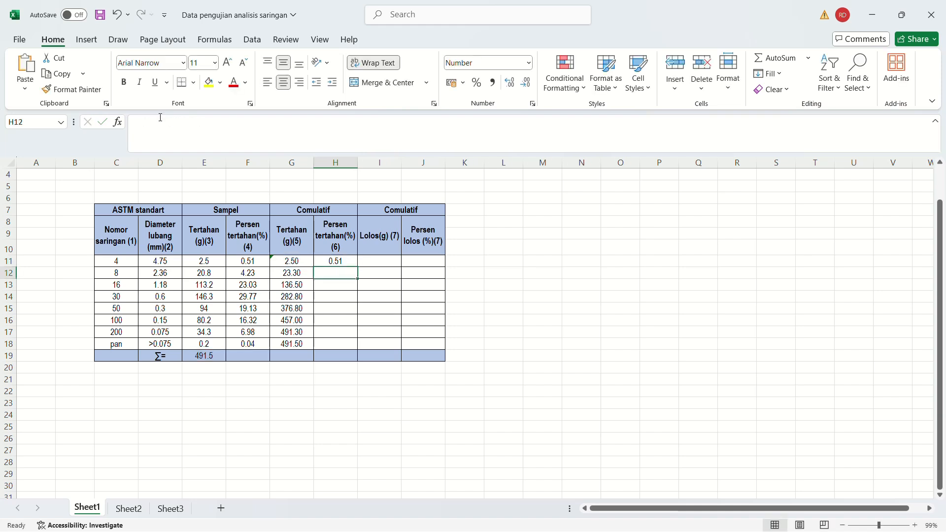
Fill the cumulative retained percentage formula from H11 down to the pan row in H18 and review the filled column.
{"action": "left_click", "coordinate": [330, 262]}
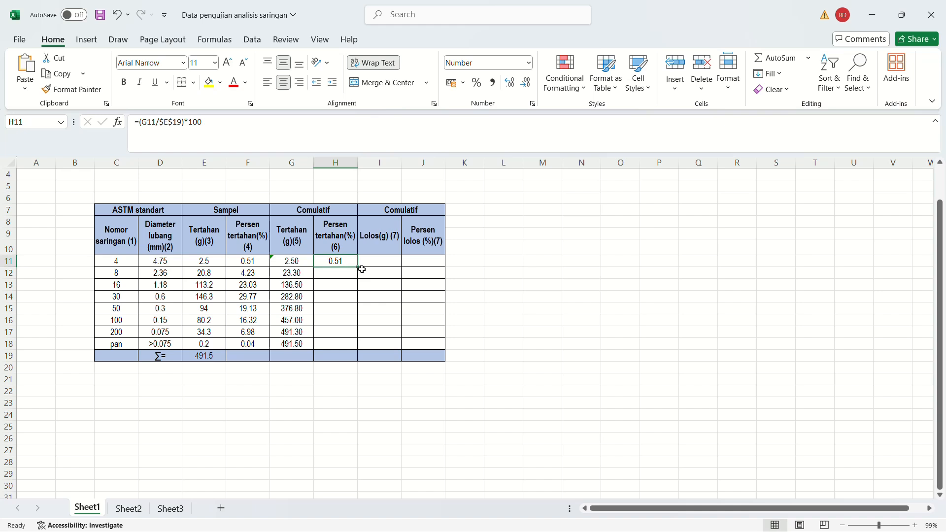
{"action": "left_click_drag", "start_coordinate": [360, 267], "coordinate": [340, 347]}
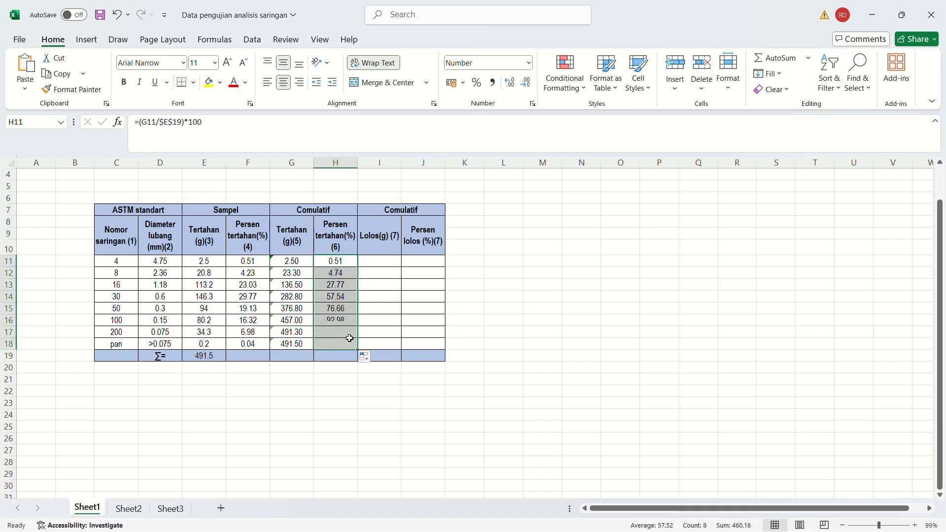
{"action": "left_click", "coordinate": [323, 344]}
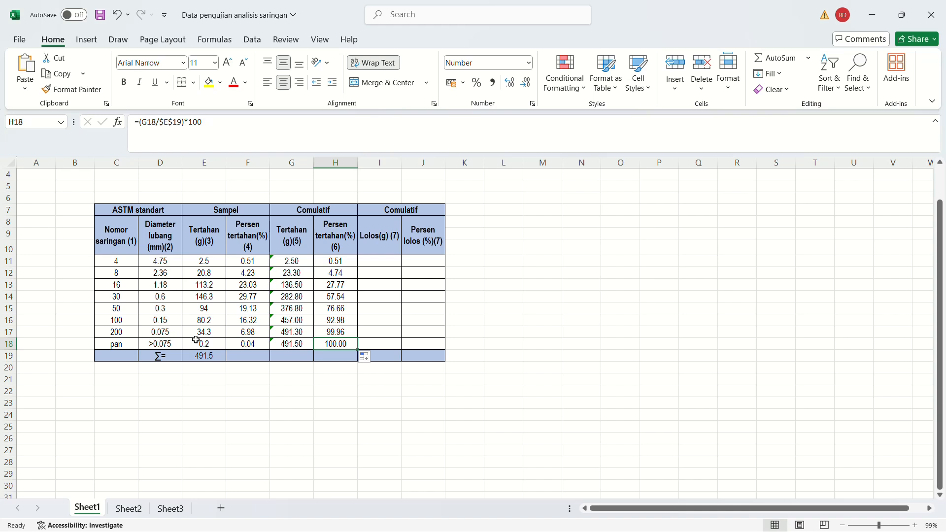
{"action": "left_click", "coordinate": [162, 345]}
{"action": "left_click", "coordinate": [126, 345]}
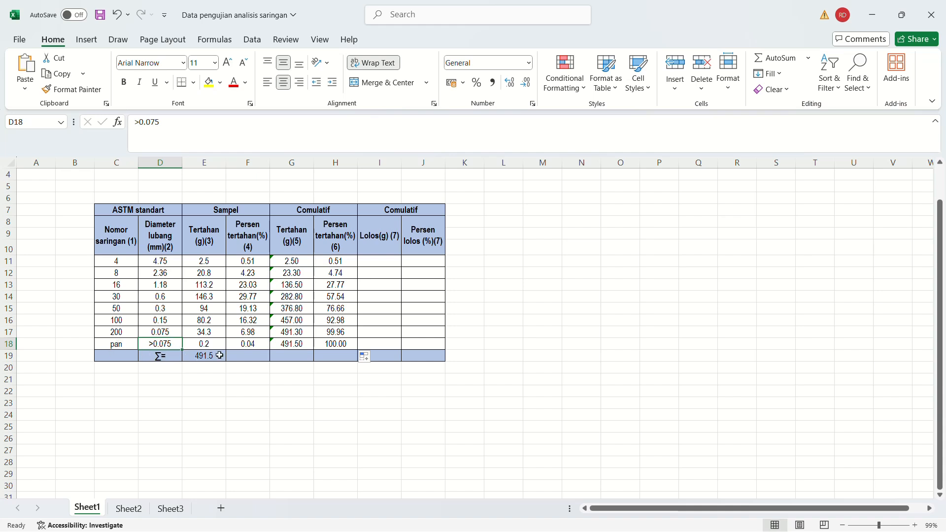
{"action": "left_click", "coordinate": [338, 343]}
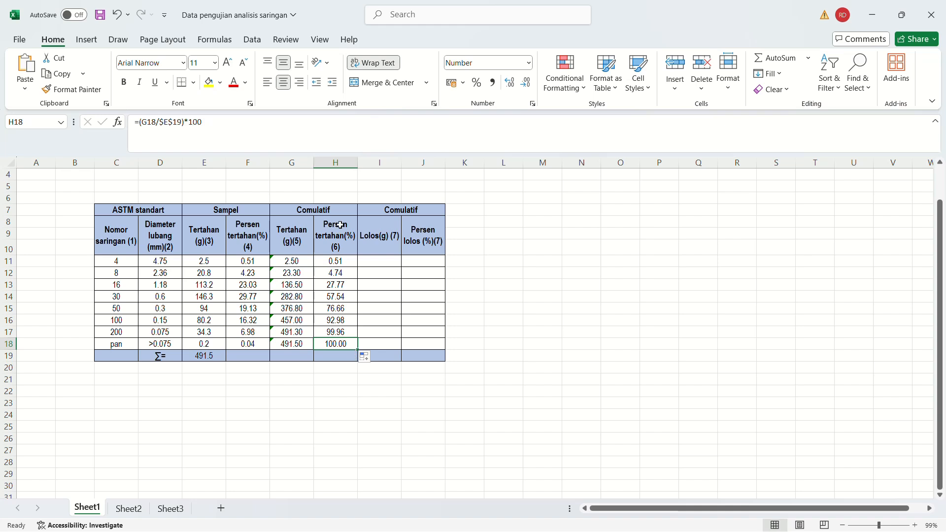
{"action": "left_click_drag", "start_coordinate": [340, 224], "coordinate": [330, 343]}
{"action": "left_click", "coordinate": [331, 345]}
Calculate the No. 4 sieve's passing weight in I11 by subtracting its retained weight E11 from the total in E19.
{"action": "left_click", "coordinate": [376, 260]}
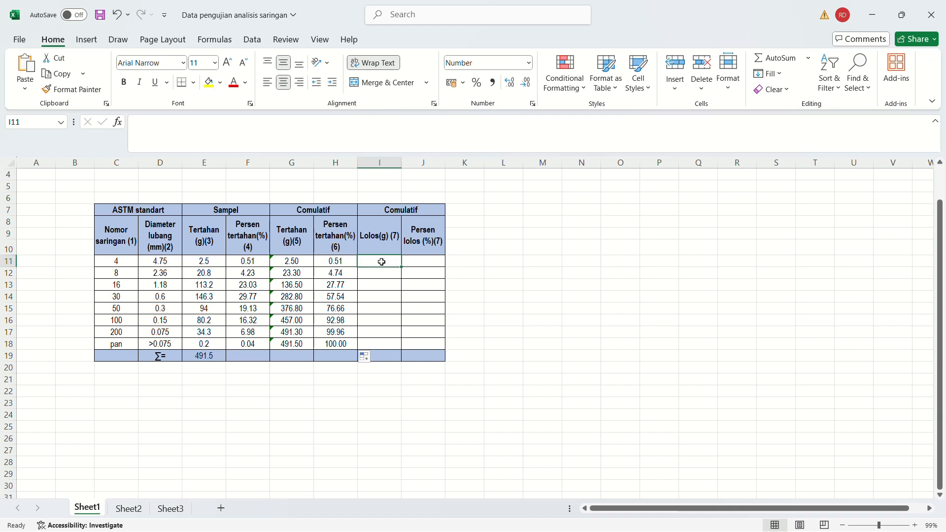
{"action": "type", "text": "="}
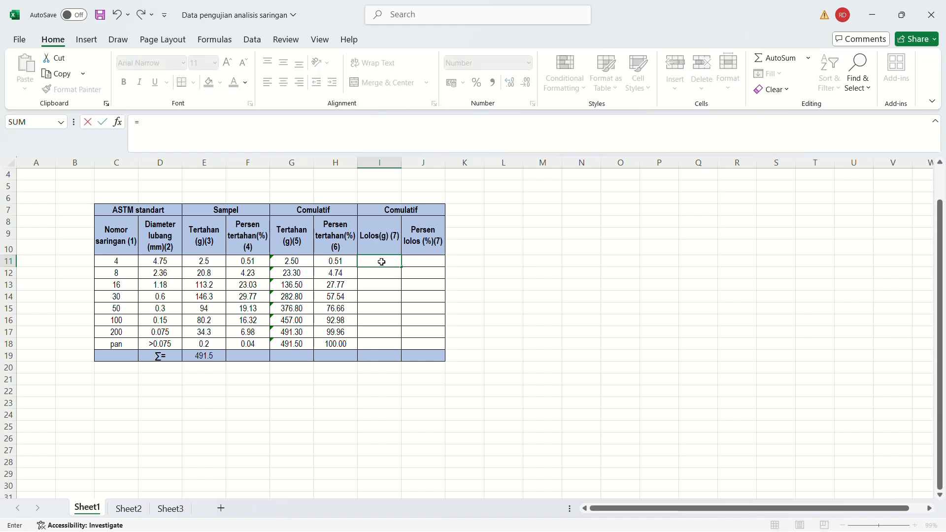
{"action": "left_click", "coordinate": [206, 358]}
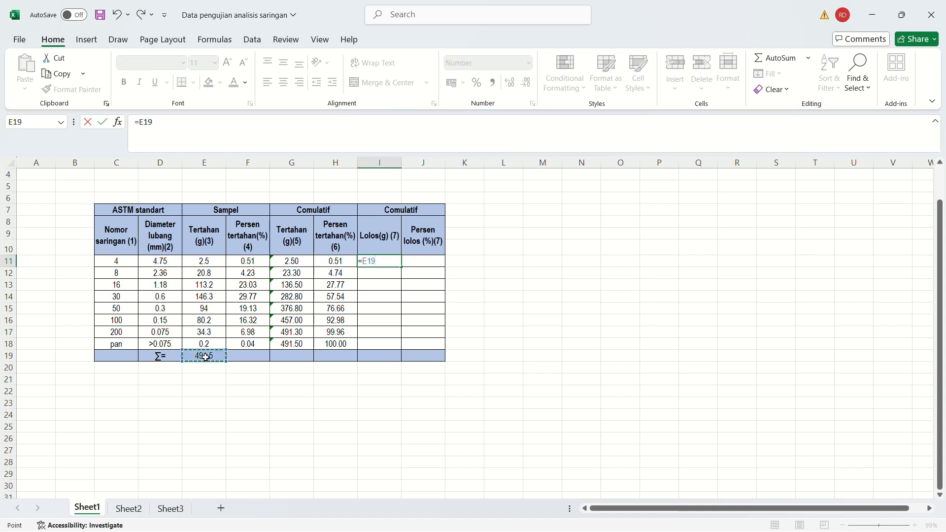
{"action": "type", "text": "-"}
{"action": "left_click", "coordinate": [201, 262]}
{"action": "key", "text": "Return"}
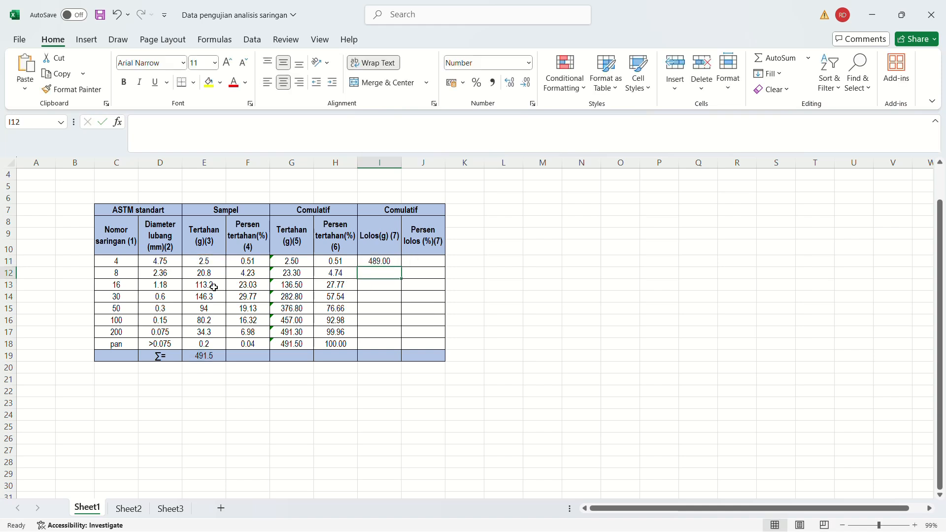
Calculate the No. 8 sieve's passing weight in I12 with =I11-E12.
{"action": "type", "text": "="}
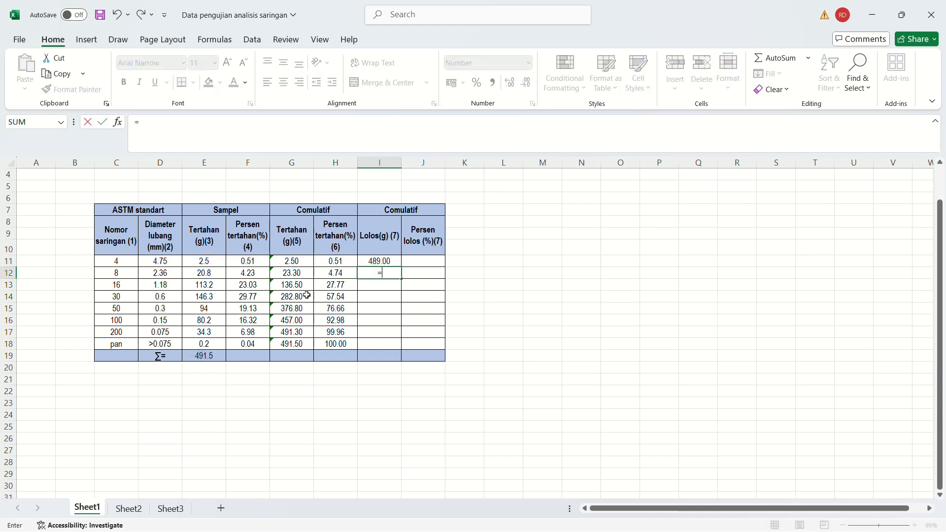
{"action": "left_click", "coordinate": [380, 261]}
{"action": "type", "text": "-"}
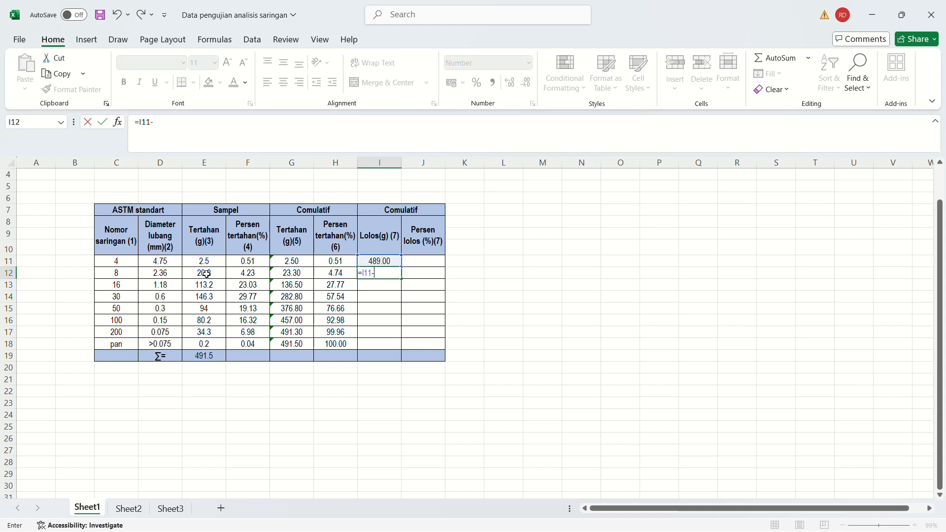
{"action": "left_click", "coordinate": [206, 274]}
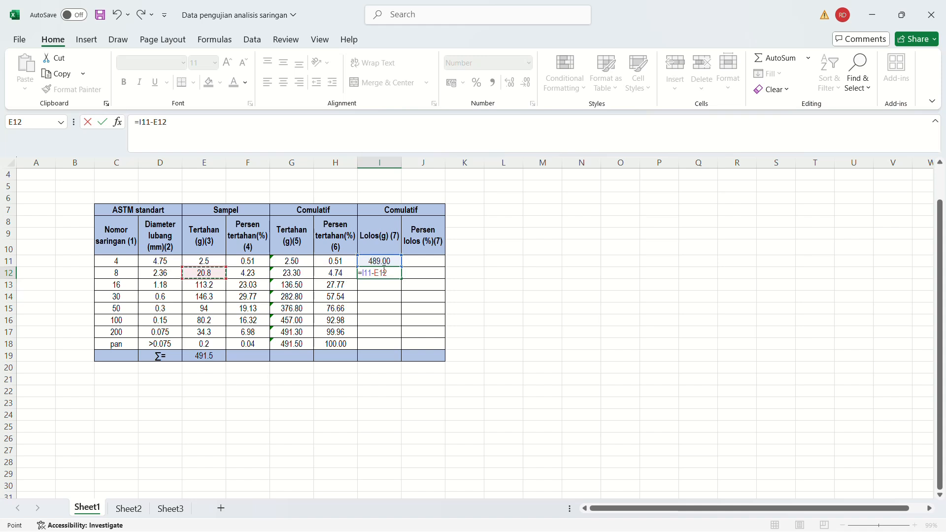
{"action": "key", "text": "Return"}
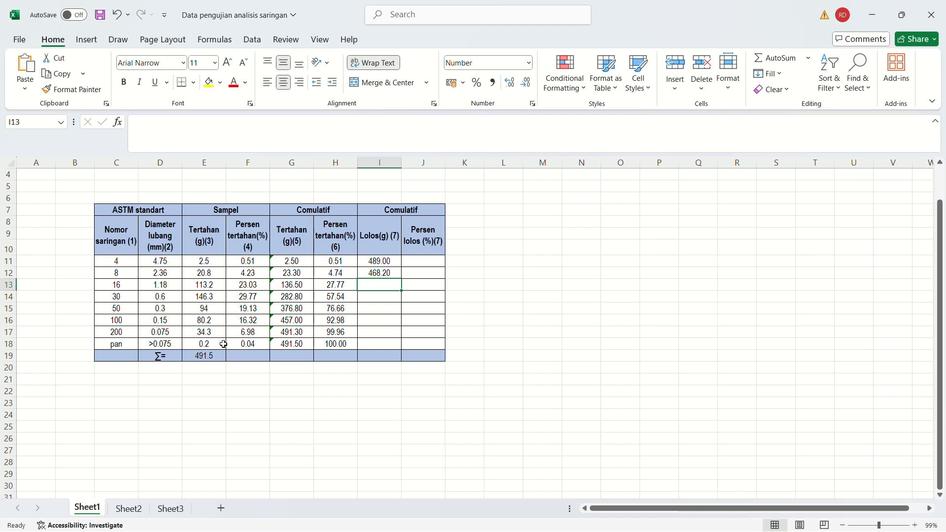
Compare the No. 4 and No. 8 passing weights with the total in E19 and retained weights, then examine the pan row.
{"action": "left_click", "coordinate": [206, 262]}
{"action": "left_click", "coordinate": [207, 359]}
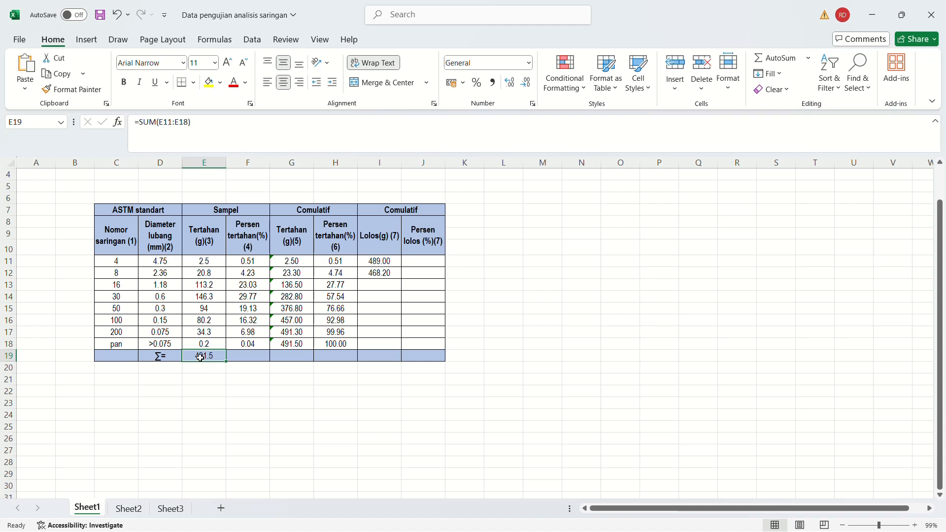
{"action": "left_click", "coordinate": [198, 262]}
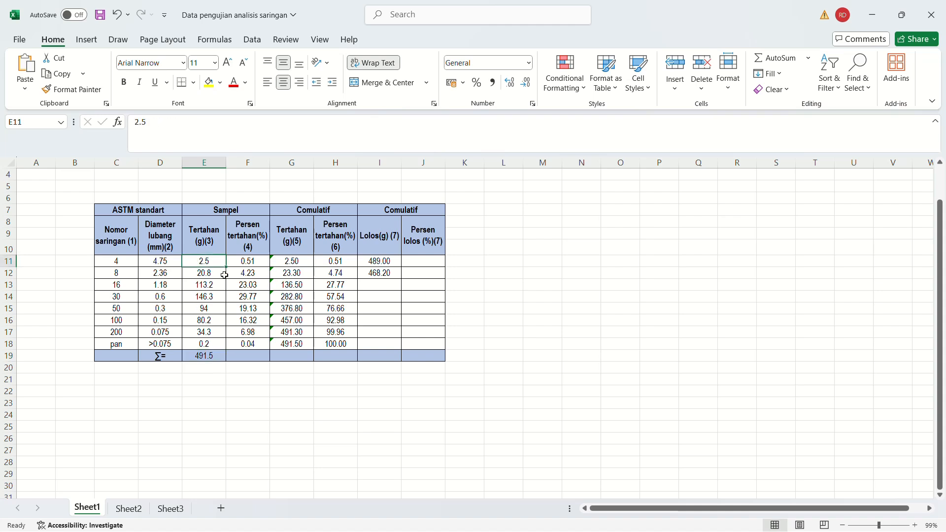
{"action": "left_click", "coordinate": [383, 276]}
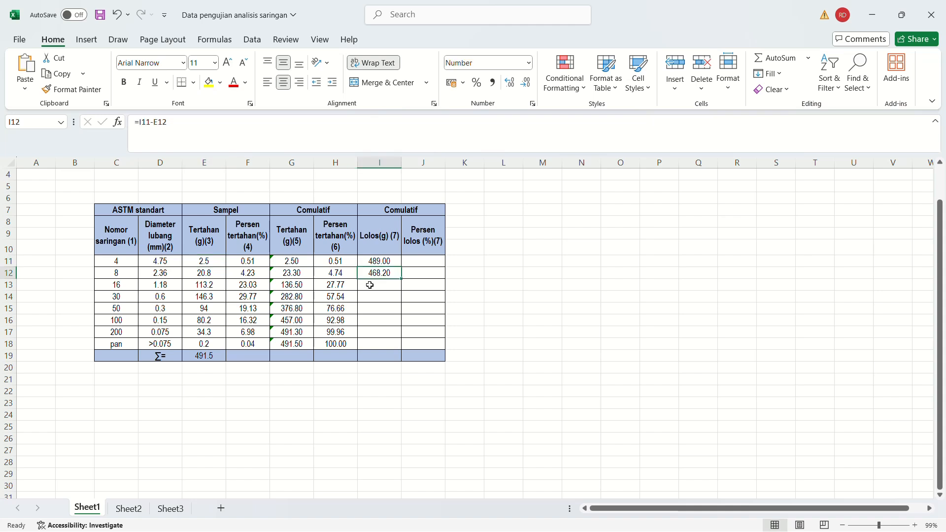
{"action": "left_click", "coordinate": [293, 274]}
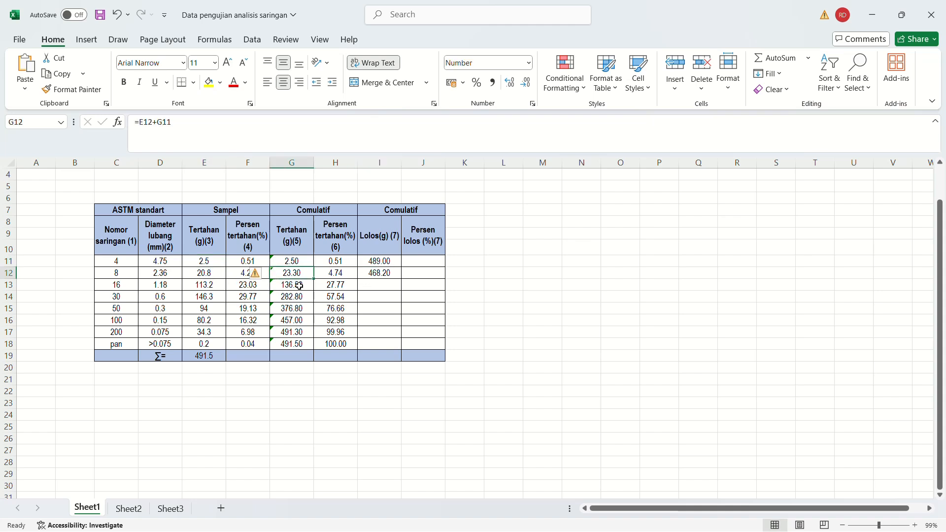
{"action": "left_click", "coordinate": [382, 273]}
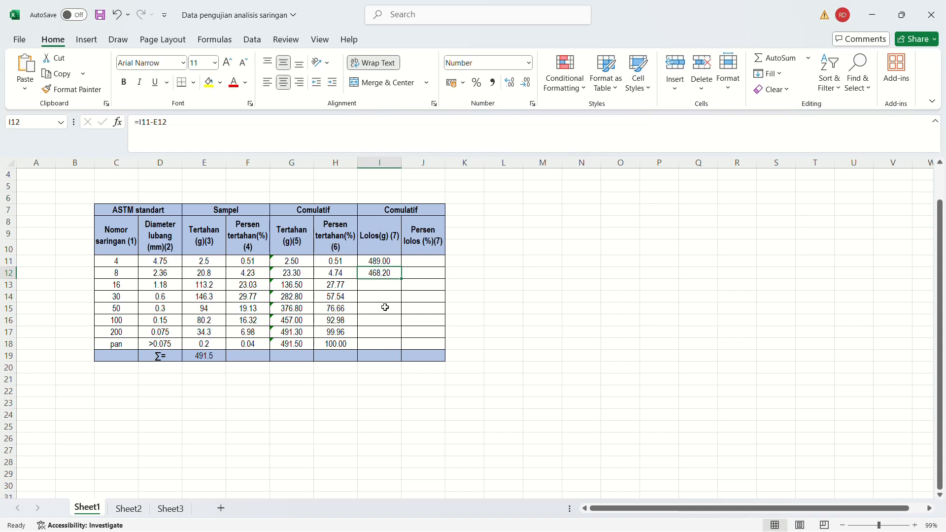
{"action": "left_click", "coordinate": [376, 344]}
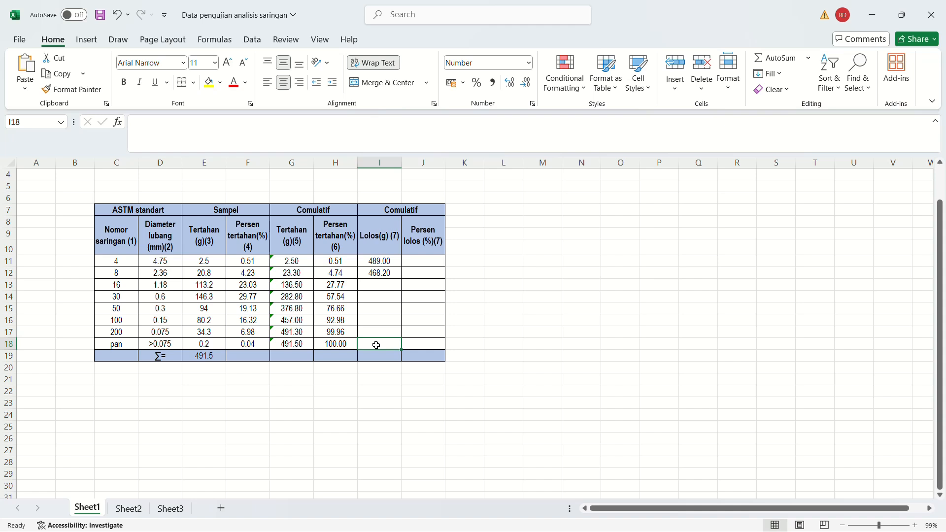
{"action": "left_click", "coordinate": [127, 348]}
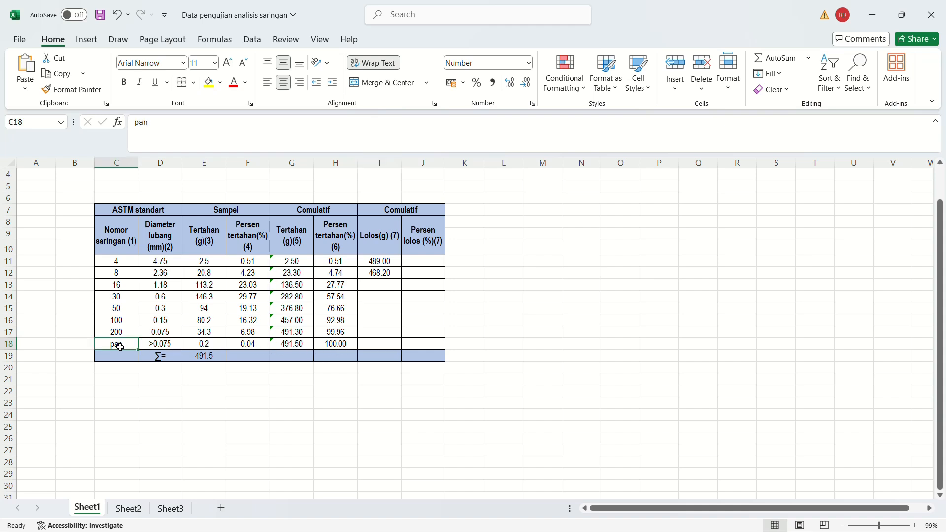
{"action": "left_click", "coordinate": [377, 345]}
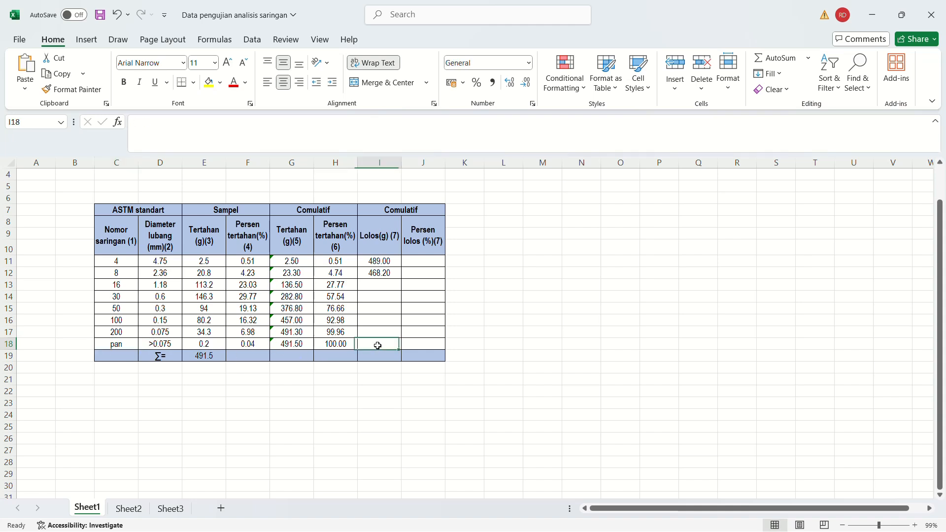
Fill the passing weight formula from I12 down to the pan row in I18.
{"action": "left_click", "coordinate": [381, 272]}
{"action": "left_click_drag", "start_coordinate": [402, 279], "coordinate": [403, 350]}
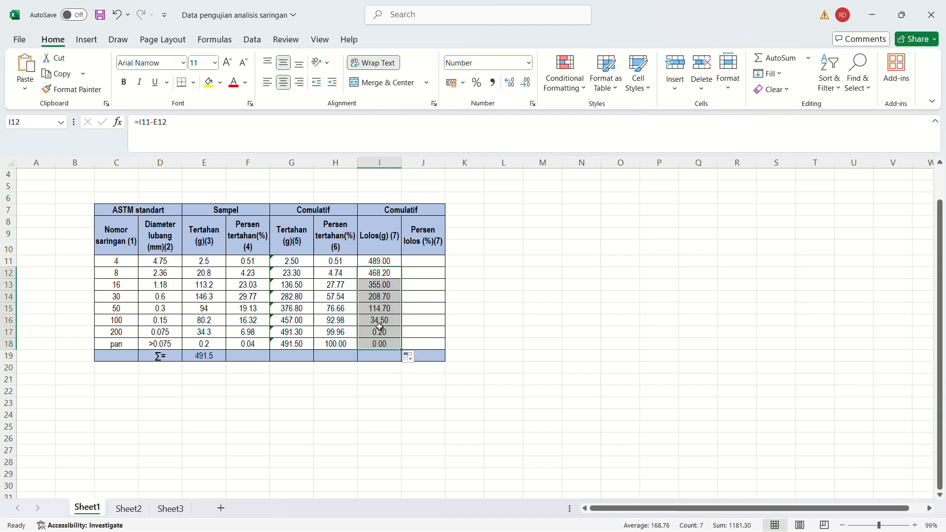
{"action": "left_click", "coordinate": [384, 343]}
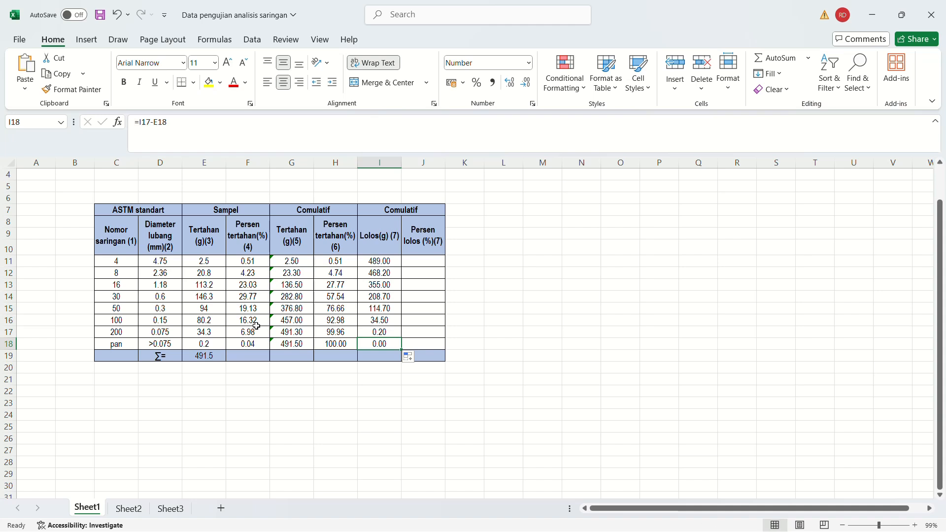
Replace the No. 4 sieve's passing weight formula in I11 with =$E$19-G11.
{"action": "left_click", "coordinate": [385, 260]}
{"action": "type", "text": "="}
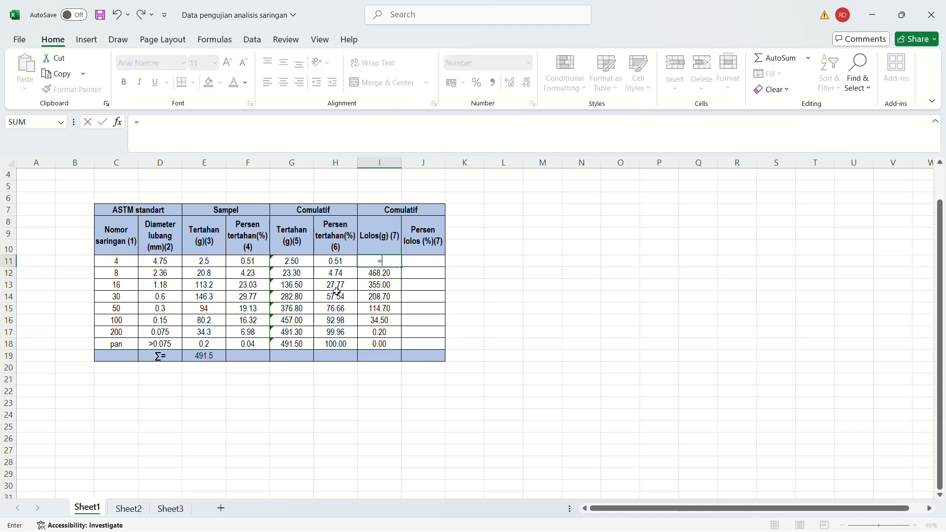
{"action": "left_click", "coordinate": [207, 355]}
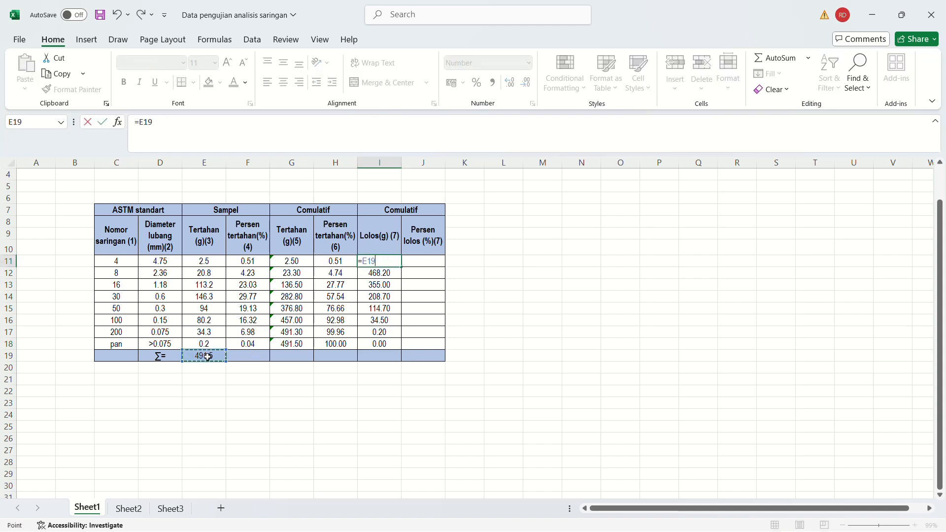
{"action": "type", "text": "-"}
{"action": "left_click", "coordinate": [291, 261]}
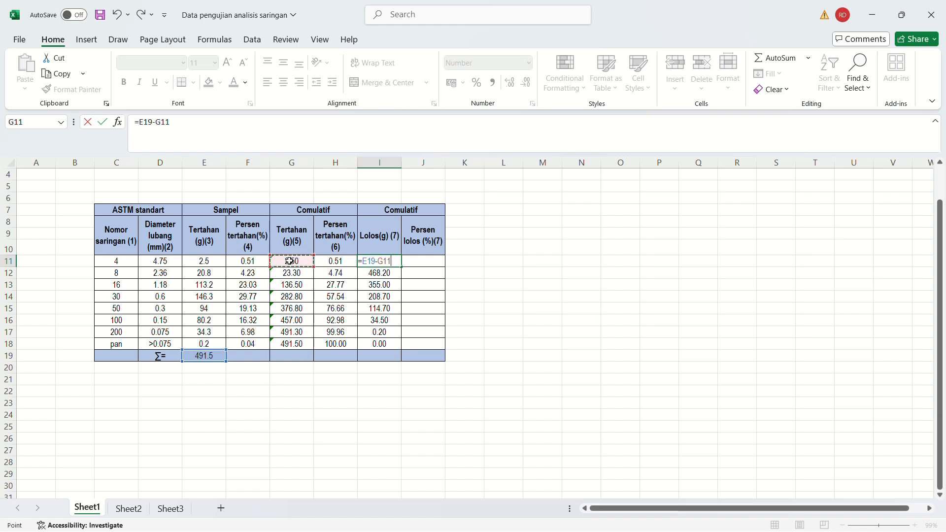
{"action": "left_click", "coordinate": [162, 132]}
{"action": "type", "text": "$"}
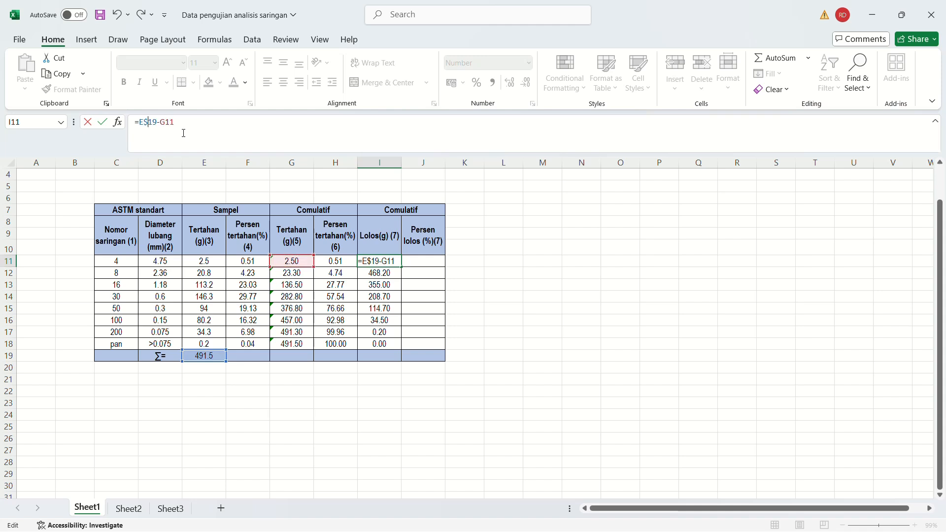
{"action": "left_click", "coordinate": [139, 122]}
{"action": "type", "text": "$"}
{"action": "key", "text": "Return"}
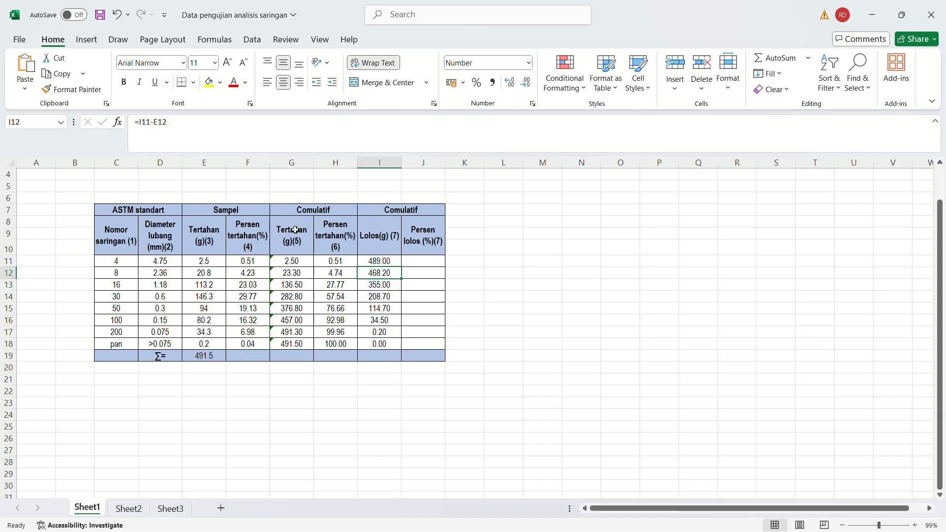
Fill the absolute-reference passing weight formula from I11 down to I18 and check the copied formulas.
{"action": "left_click", "coordinate": [377, 261]}
{"action": "left_click_drag", "start_coordinate": [402, 267], "coordinate": [387, 346]}
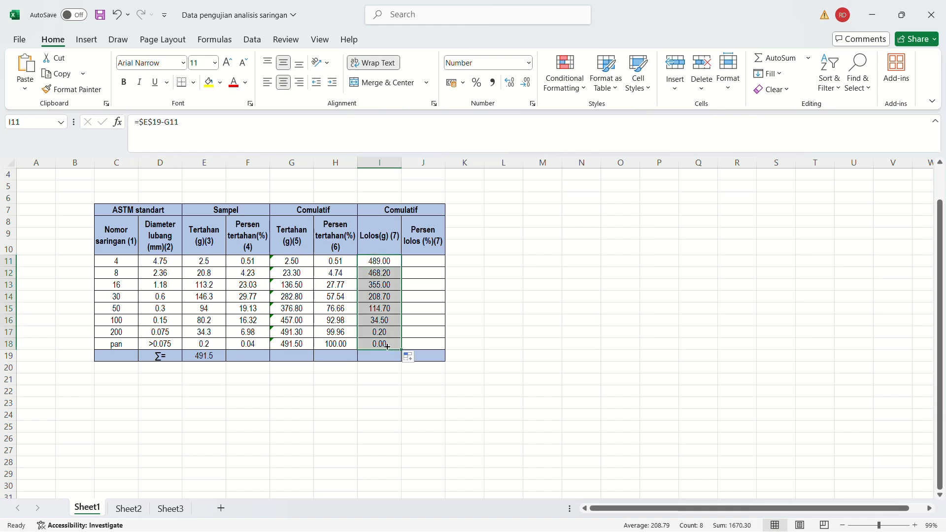
{"action": "left_click", "coordinate": [386, 306]}
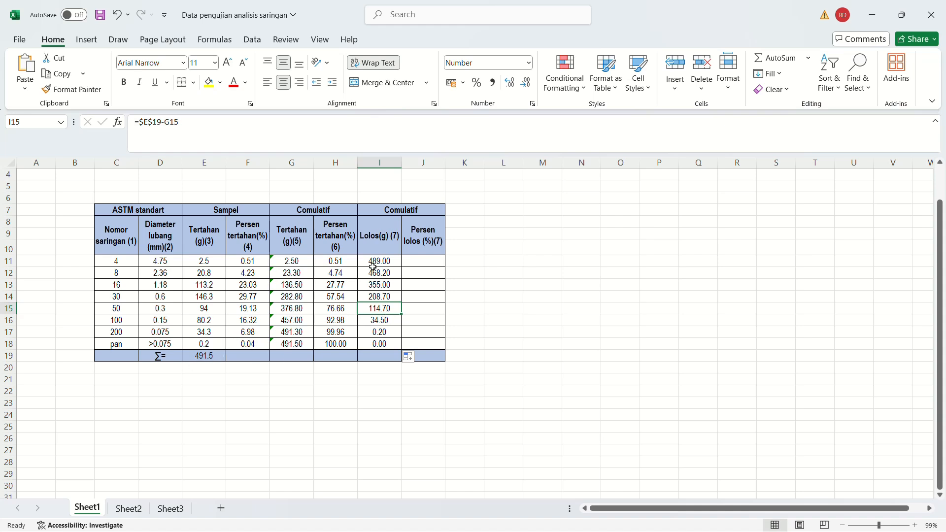
{"action": "left_click_drag", "start_coordinate": [384, 262], "coordinate": [373, 342]}
{"action": "left_click", "coordinate": [383, 283]}
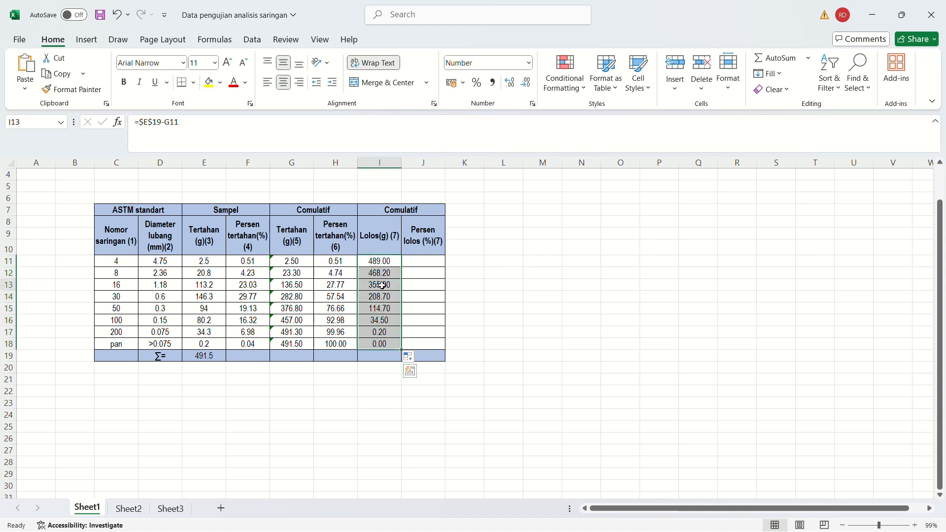
Enter the No. 4 sieve's passing percentage formula =(I11/$E$19)*100 in J11.
{"action": "left_click", "coordinate": [435, 260]}
{"action": "type", "text": "="}
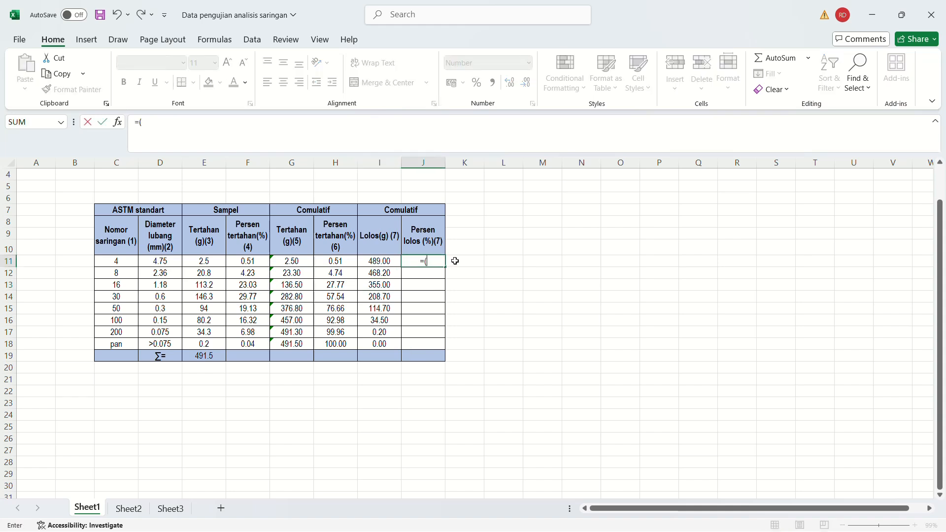
{"action": "type", "text": "("}
{"action": "left_click", "coordinate": [389, 260]}
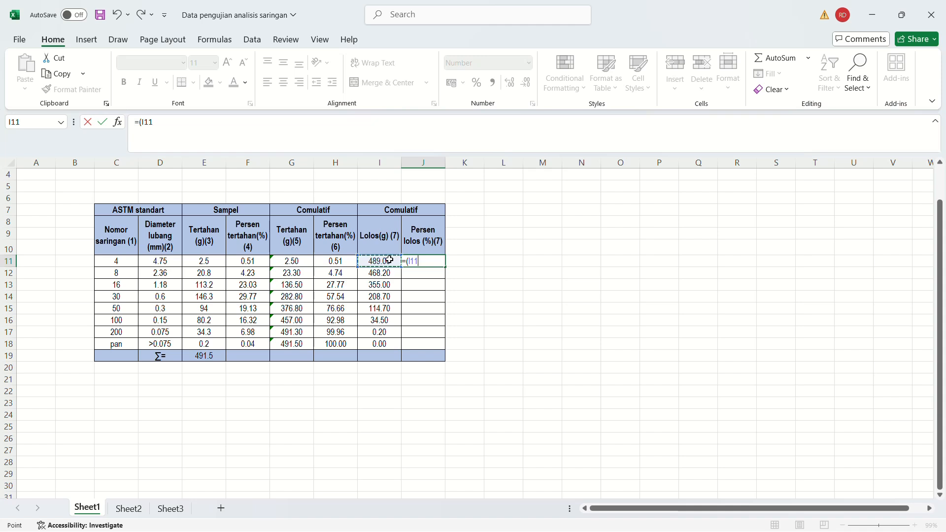
{"action": "type", "text": "/"}
{"action": "left_click", "coordinate": [208, 356]}
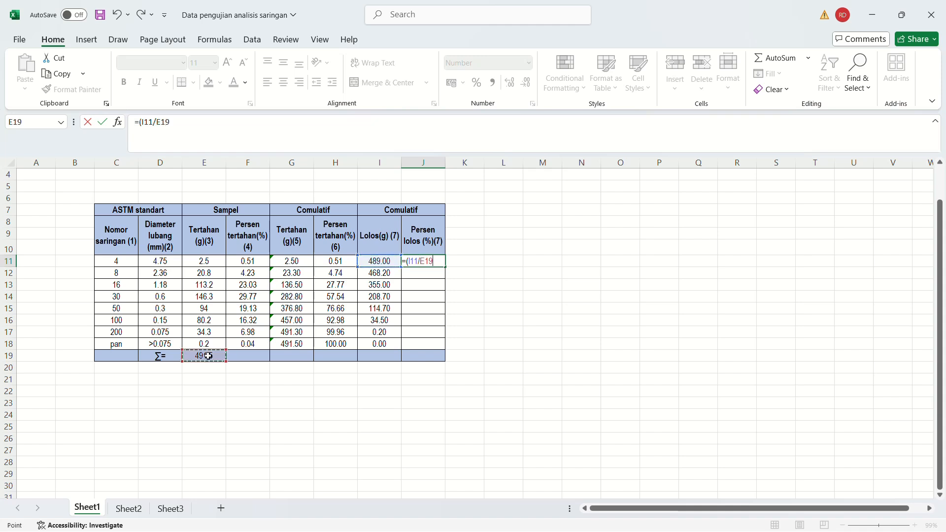
{"action": "type", "text": ")*100"}
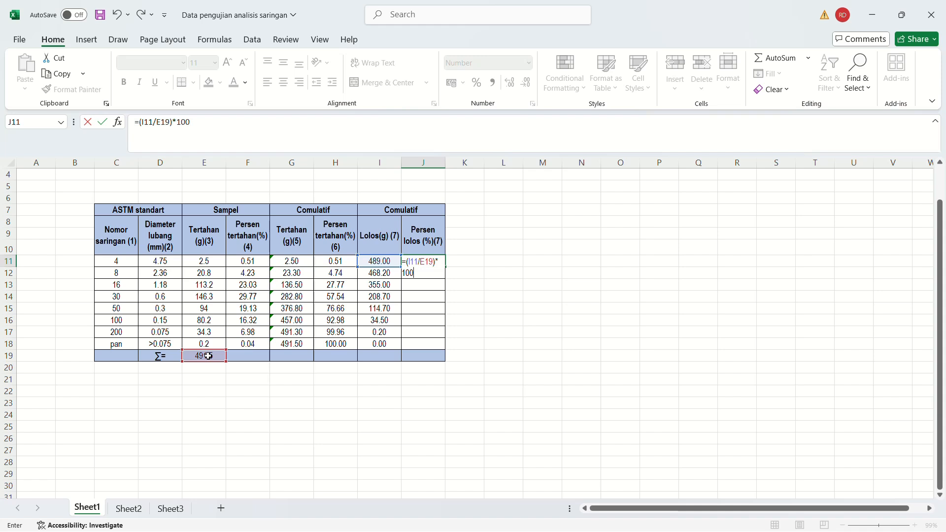
{"action": "left_click", "coordinate": [164, 123]}
{"action": "type", "text": "$E$"}
{"action": "key", "text": "Return"}
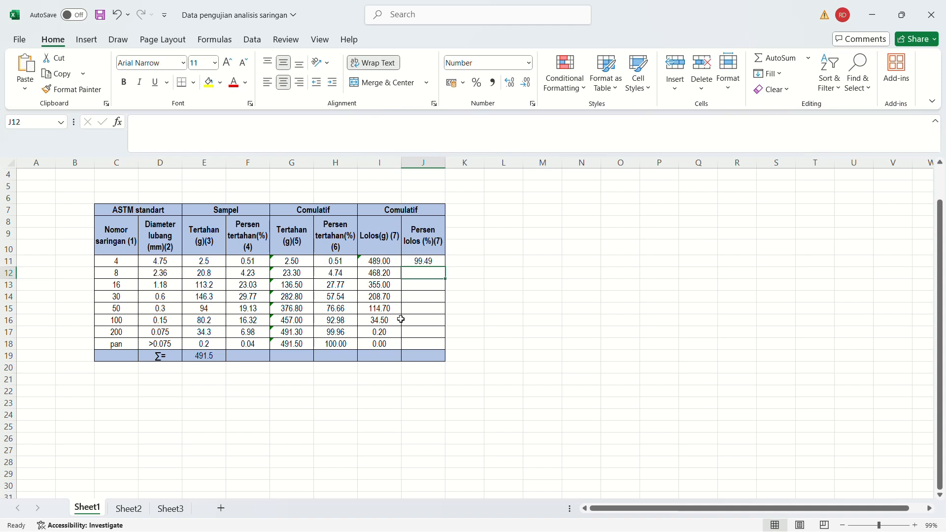
Fill the passing percentage formula from J11 down to the pan row in J18.
{"action": "left_click", "coordinate": [427, 261]}
{"action": "left_click_drag", "start_coordinate": [444, 267], "coordinate": [436, 346]}
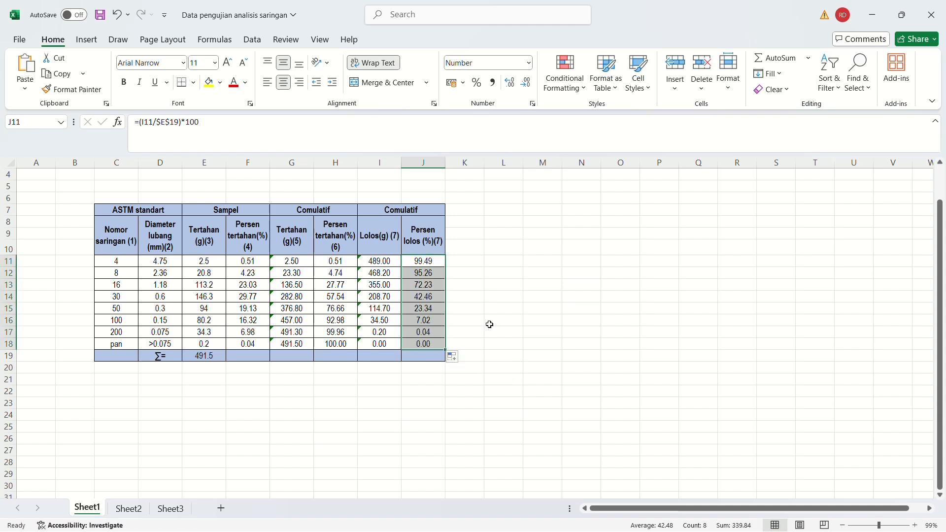
{"action": "left_click", "coordinate": [495, 306]}
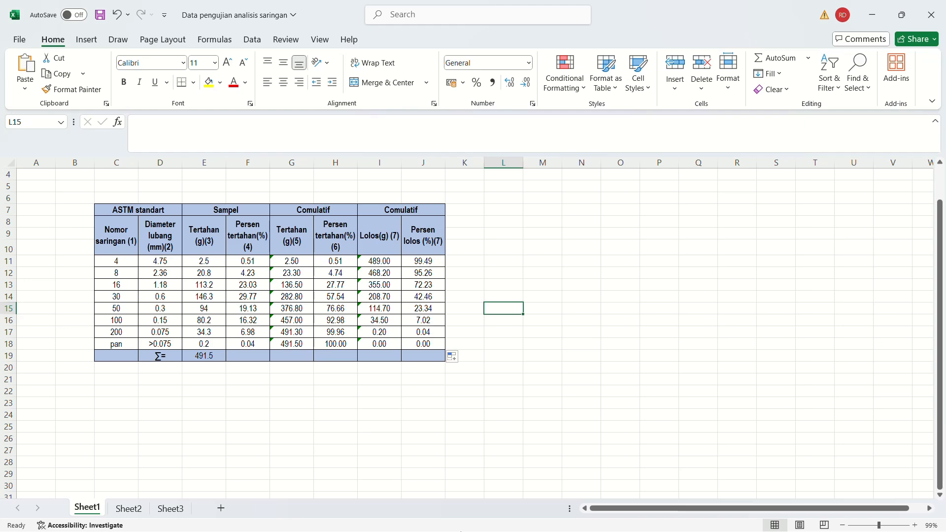
Switch to the Word practicum module and examine its KURVA DISTRIBUSI SARINGAN chart on page 8.
{"action": "left_click", "coordinate": [623, 526]}
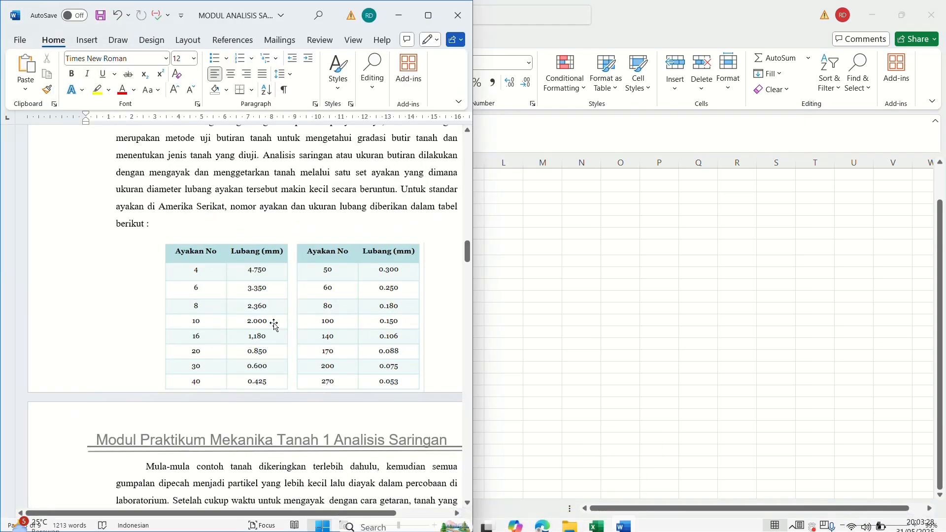
{"action": "scroll", "coordinate": [275, 325], "scroll_direction": "down", "scroll_amount": 2}
{"action": "left_click_drag", "start_coordinate": [467, 252], "coordinate": [458, 472]}
{"action": "left_click", "coordinate": [208, 223]}
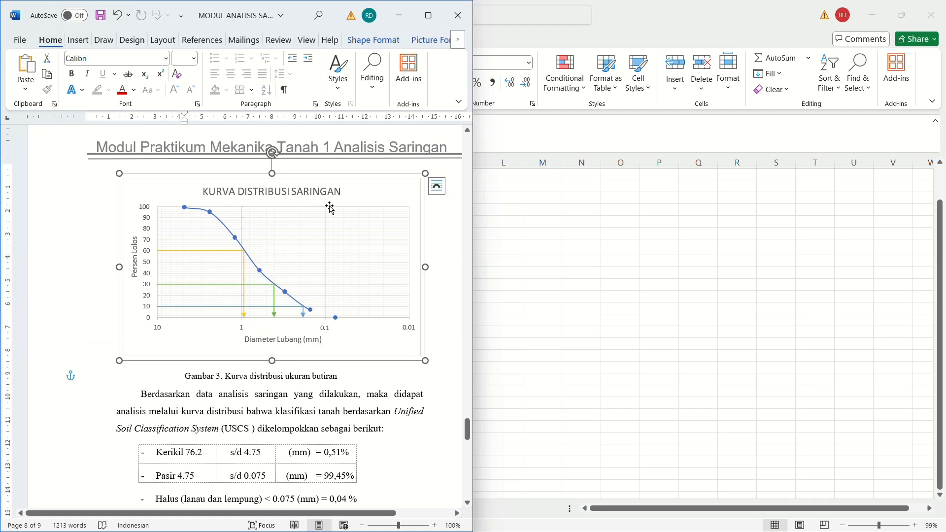
{"action": "left_click", "coordinate": [91, 294]}
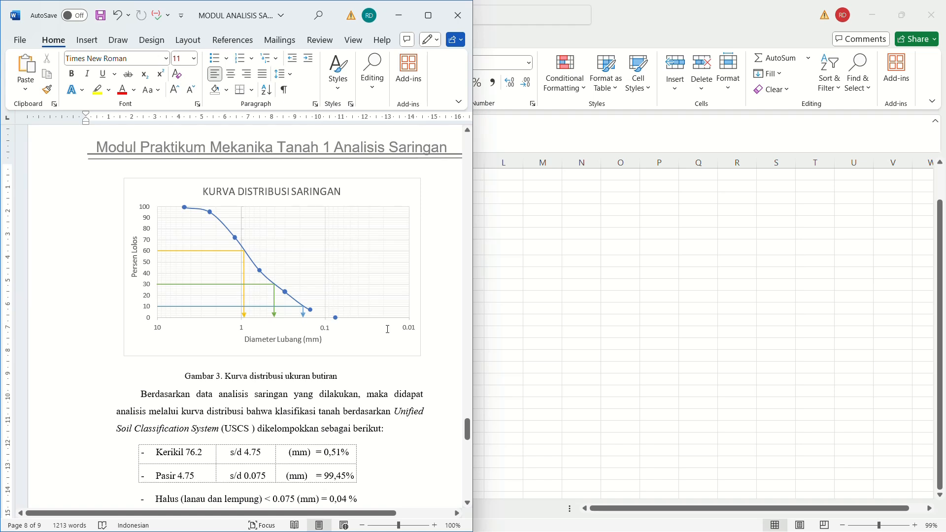
{"action": "left_click", "coordinate": [399, 16]}
Replace the pan row's sieve diameter in D18 of the Excel table with 0.
{"action": "left_click", "coordinate": [597, 284]}
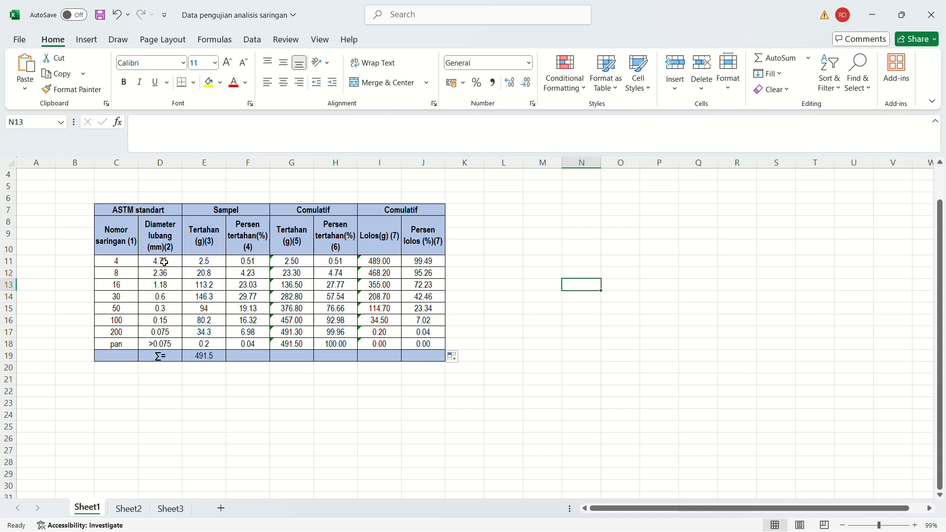
{"action": "left_click_drag", "start_coordinate": [160, 261], "coordinate": [163, 330]}
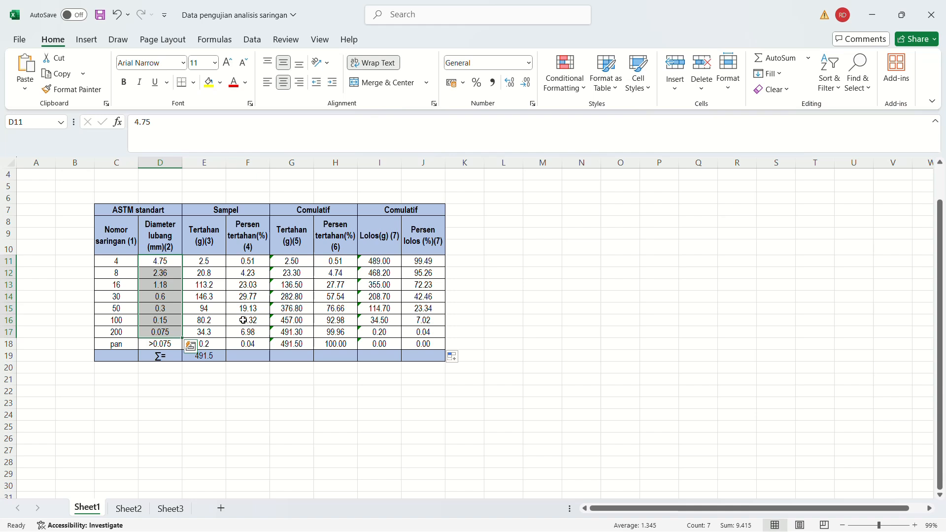
{"action": "left_click", "coordinate": [169, 346]}
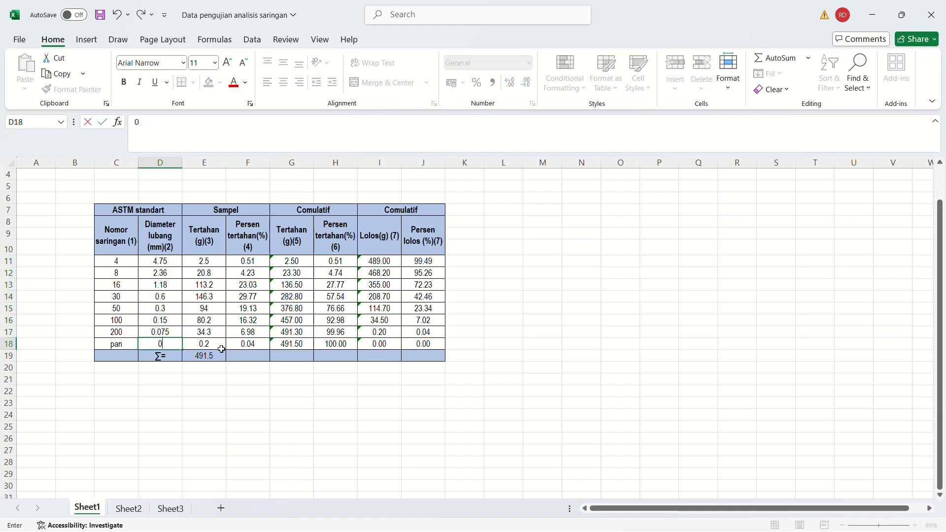
Insert a Scatter with Smooth Lines and Markers chart from D11:D18 and J11:J18, and place it beside the table.
{"action": "left_click_drag", "start_coordinate": [159, 261], "coordinate": [158, 346]}
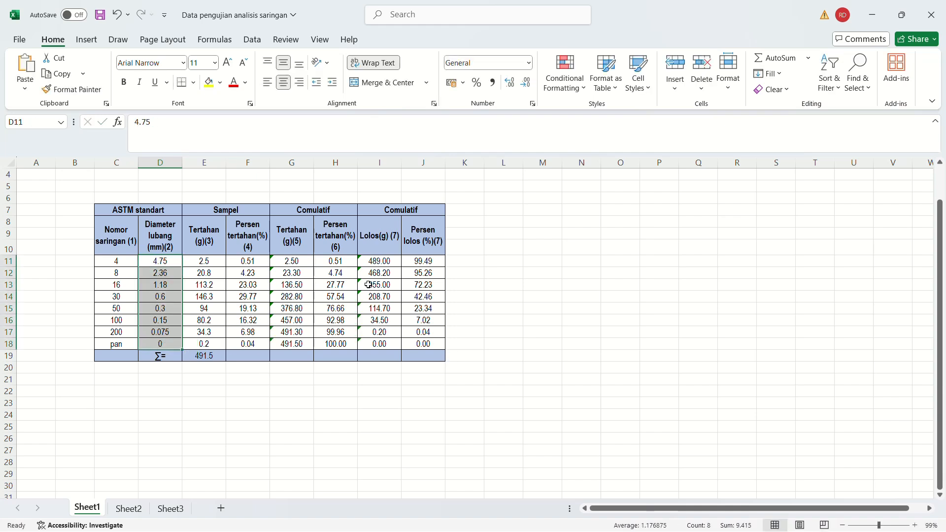
{"action": "left_click_drag", "start_coordinate": [426, 261], "coordinate": [424, 343], "text": "ctrl"}
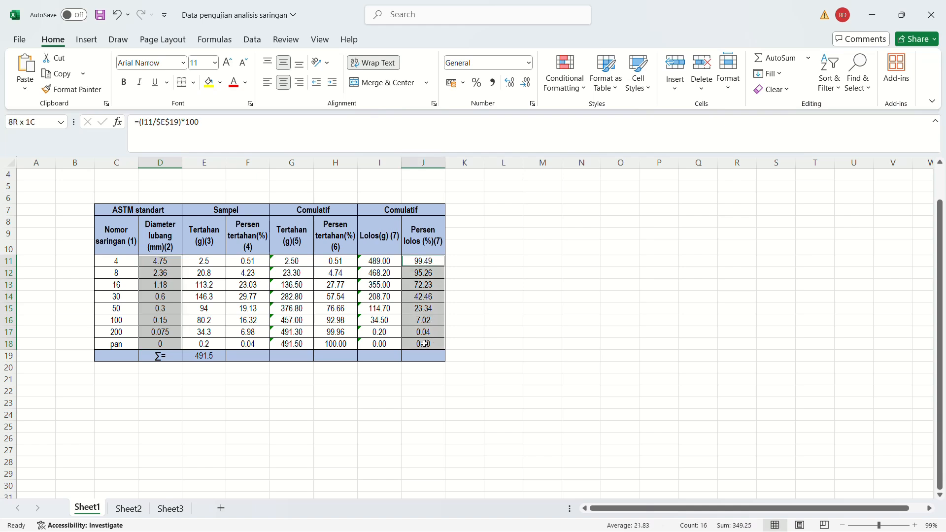
{"action": "left_click", "coordinate": [87, 40]}
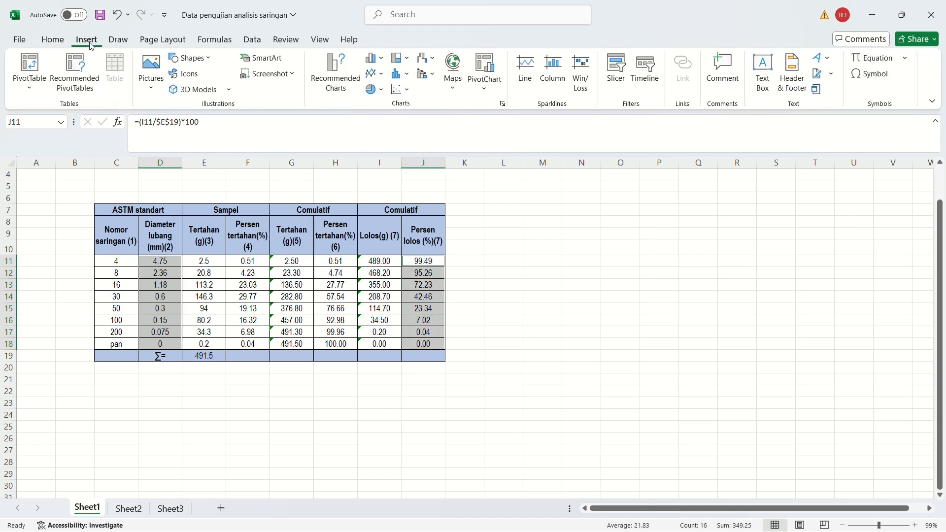
{"action": "left_click", "coordinate": [408, 91]}
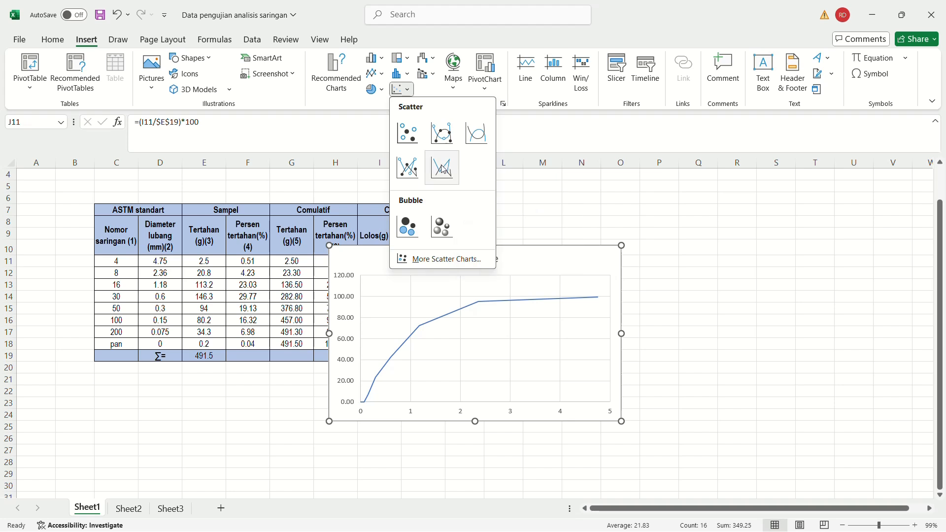
{"action": "left_click", "coordinate": [445, 137]}
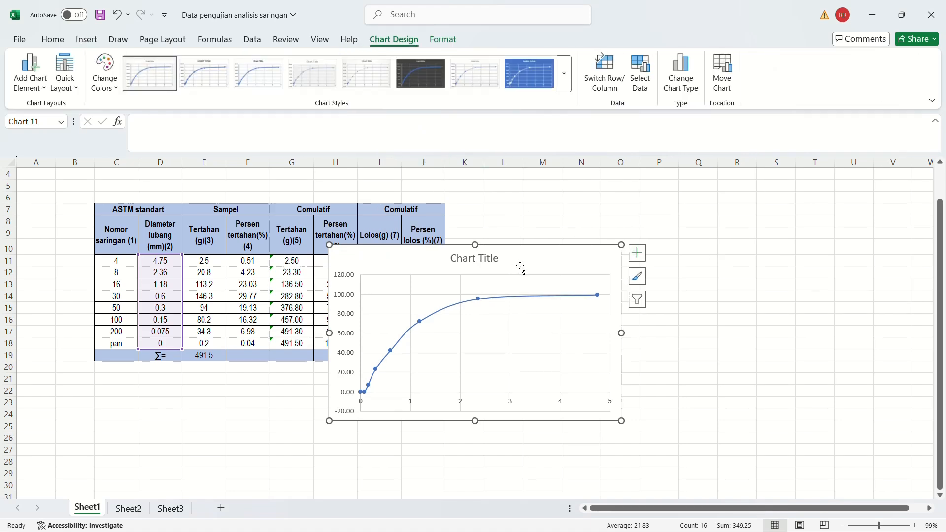
{"action": "left_click_drag", "start_coordinate": [527, 258], "coordinate": [673, 249]}
Compare the new chart with the Word module's distribution curve and with the source diameters and passing percentages in the table.
{"action": "mouse_move", "coordinate": [551, 531]}
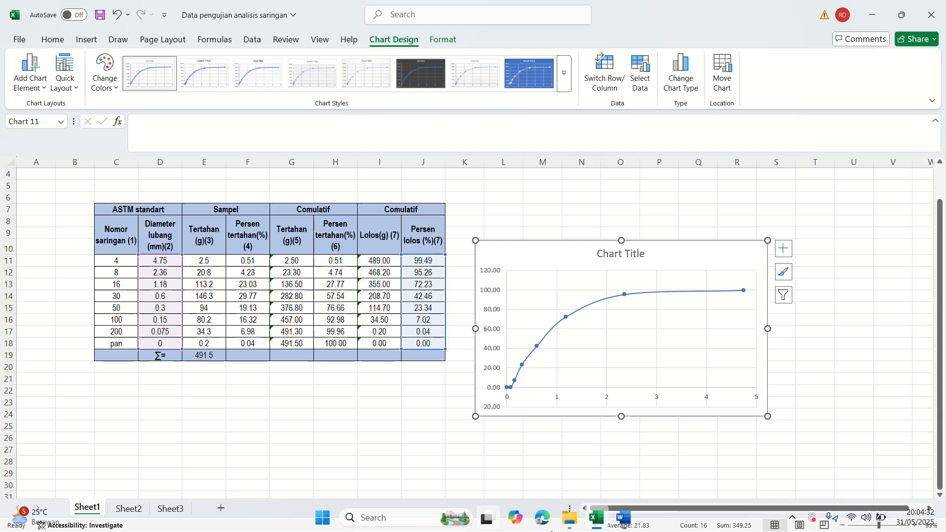
{"action": "left_click", "coordinate": [622, 517]}
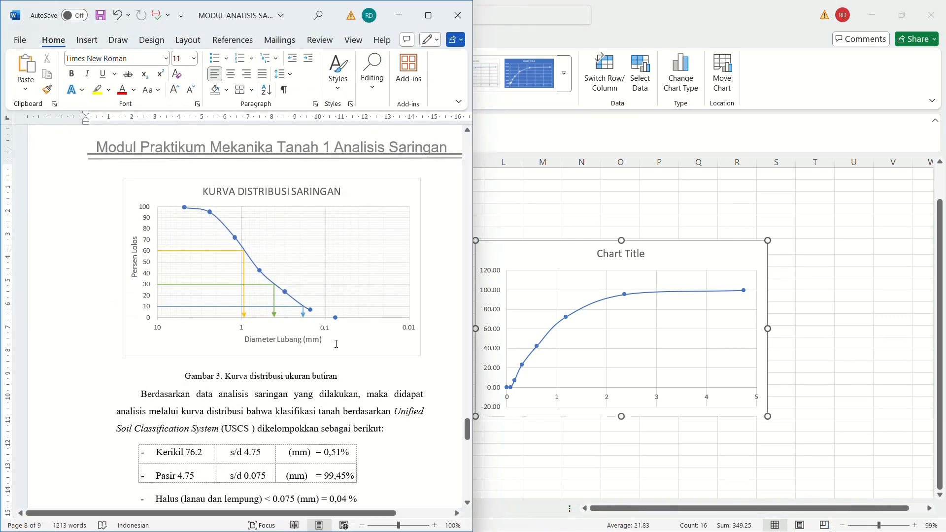
{"action": "left_click", "coordinate": [393, 11]}
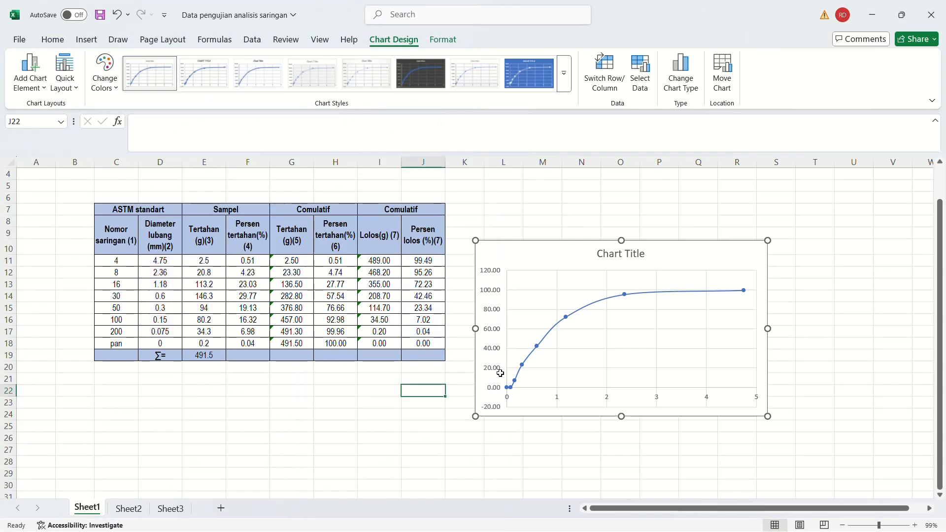
{"action": "left_click", "coordinate": [491, 370]}
{"action": "left_click", "coordinate": [335, 342]}
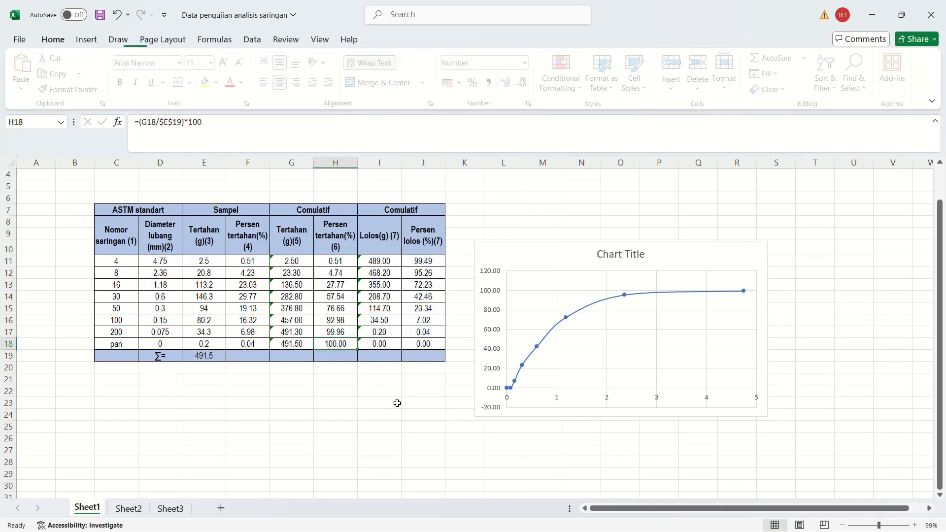
{"action": "left_click", "coordinate": [657, 405]}
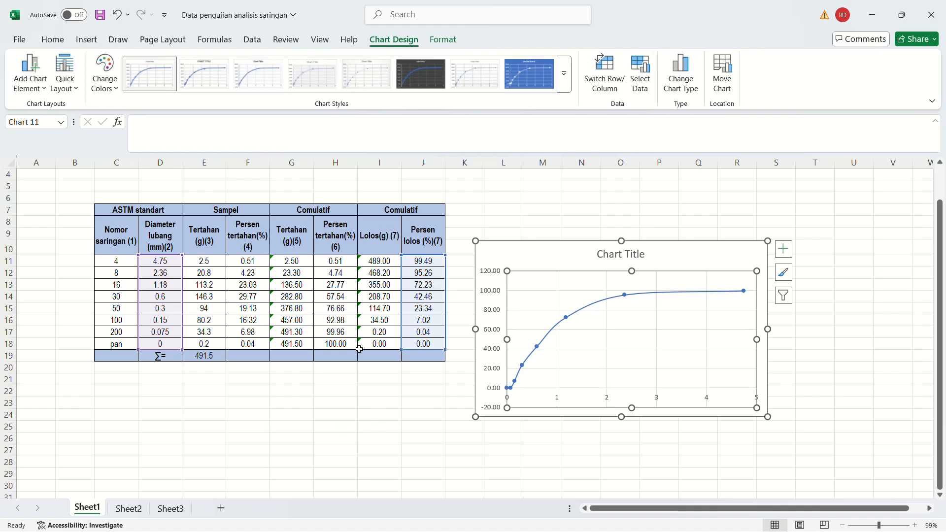
{"action": "left_click", "coordinate": [249, 391]}
{"action": "left_click", "coordinate": [173, 262]}
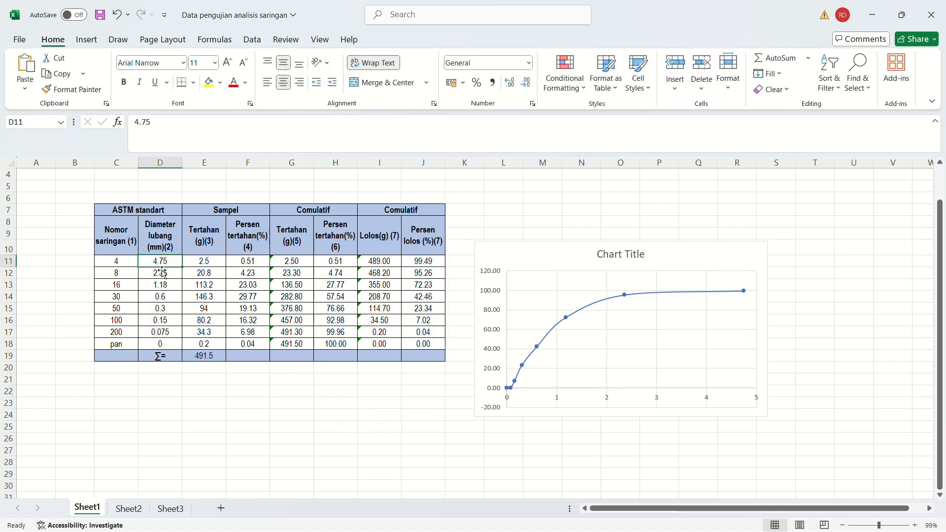
{"action": "left_click", "coordinate": [689, 414]}
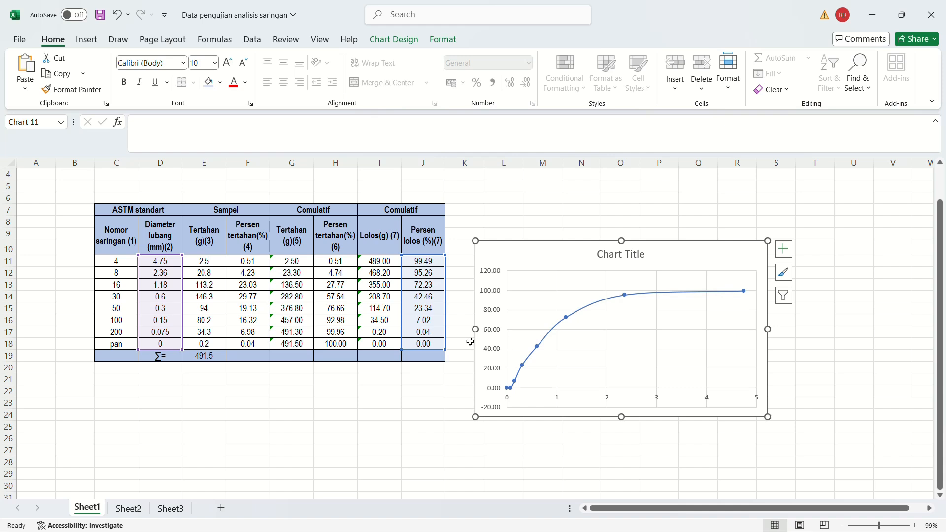
{"action": "left_click", "coordinate": [384, 390]}
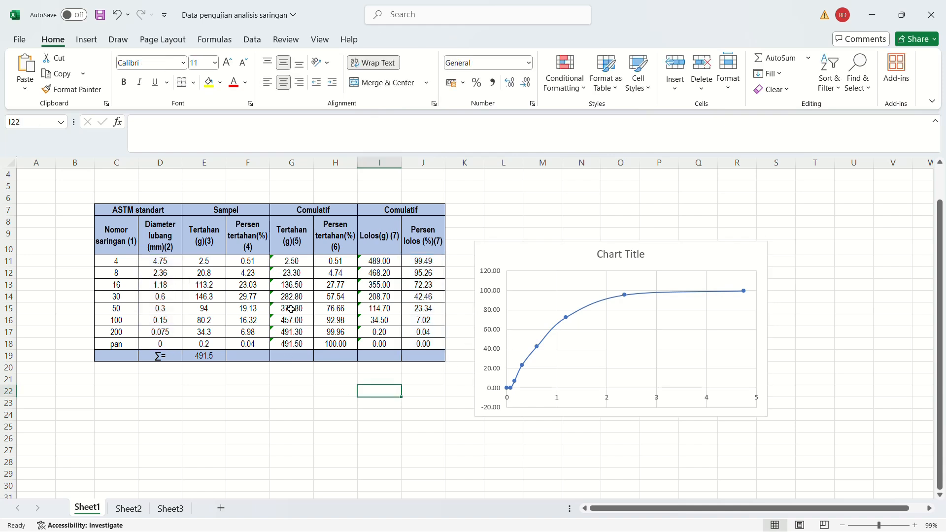
Open the chart's formatting options and move the chart closer to the table, clear of the formatting pane.
{"action": "left_click", "coordinate": [491, 269]}
{"action": "left_click", "coordinate": [495, 274]}
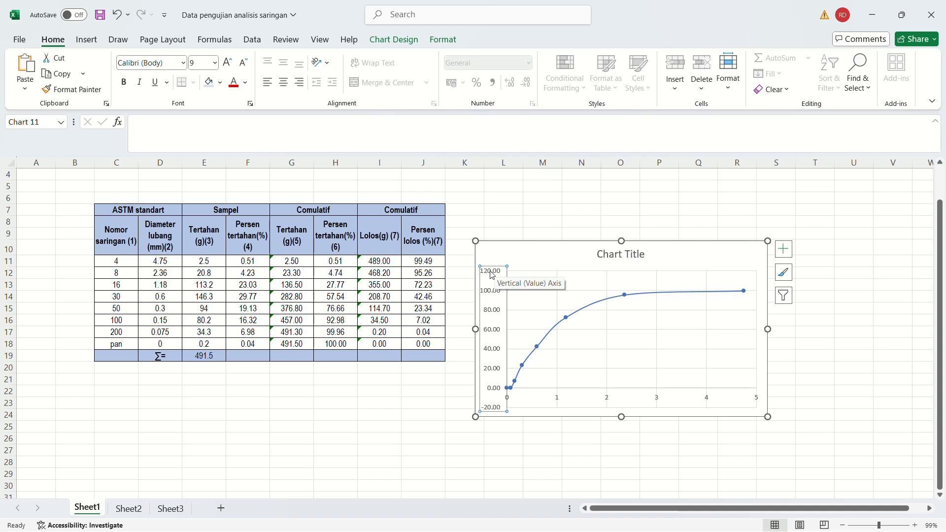
{"action": "double_click", "coordinate": [490, 271]}
{"action": "left_click_drag", "start_coordinate": [706, 252], "coordinate": [678, 246]}
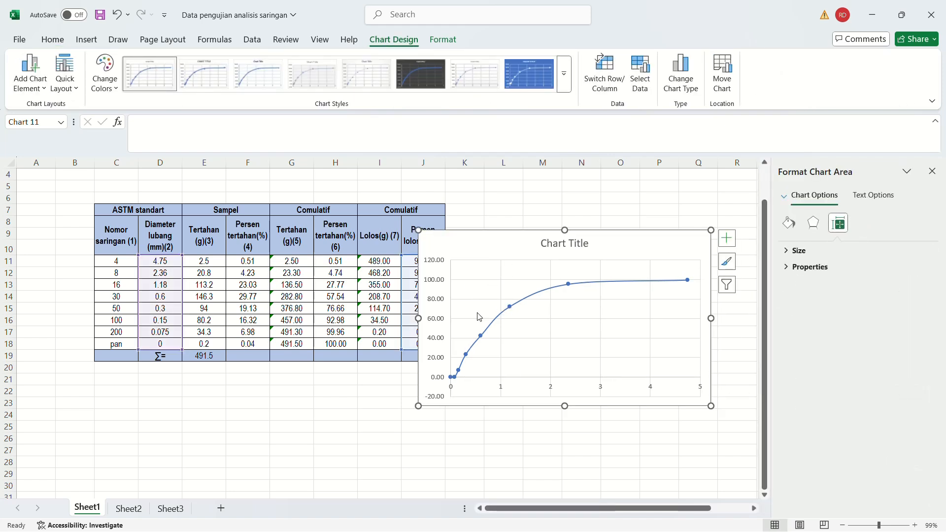
Set the chart's vertical axis bounds to a minimum of 0 and a maximum of 100.
{"action": "left_click", "coordinate": [435, 284]}
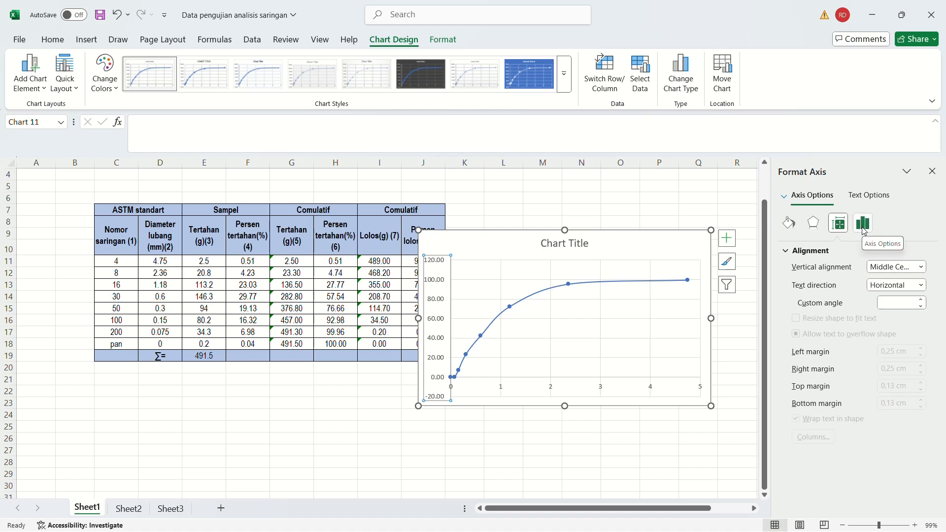
{"action": "left_click", "coordinate": [863, 227]}
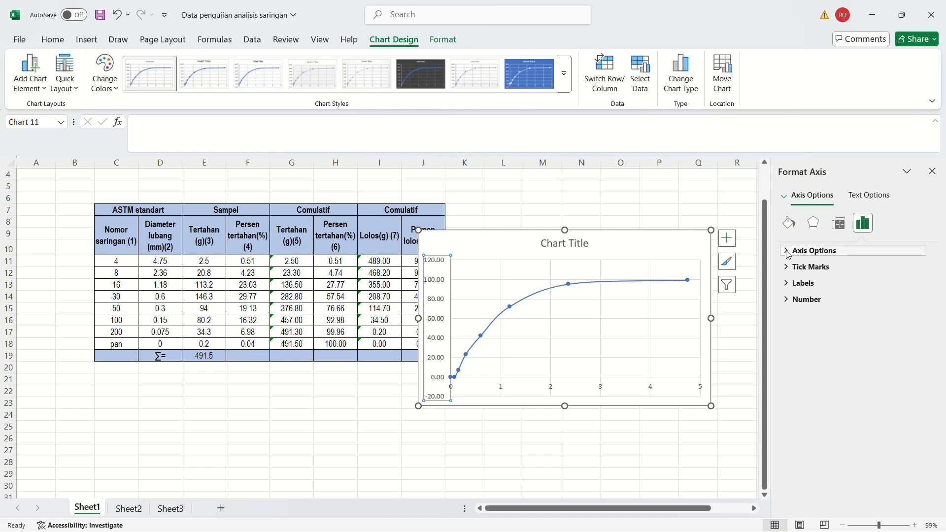
{"action": "left_click", "coordinate": [788, 252]}
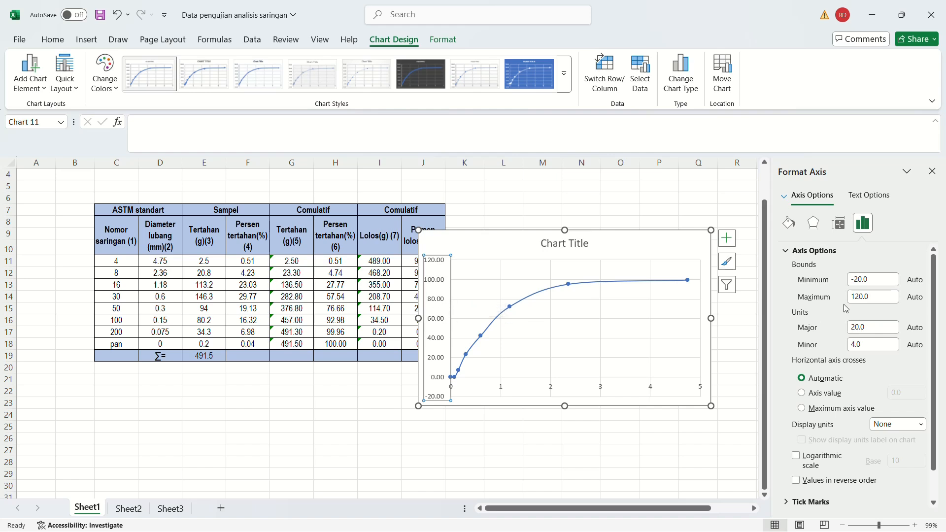
{"action": "double_click", "coordinate": [867, 283]}
{"action": "type", "text": "0"}
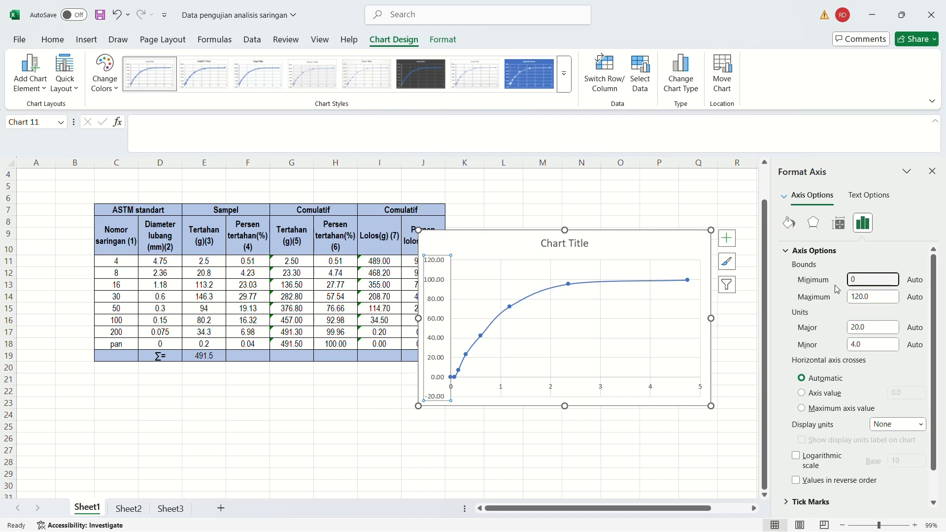
{"action": "key", "text": "Tab"}
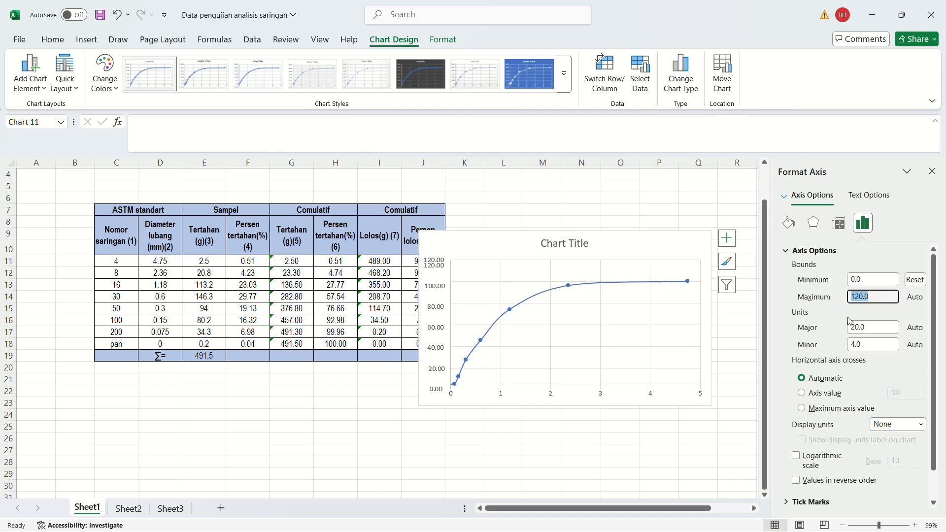
{"action": "type", "text": "100"}
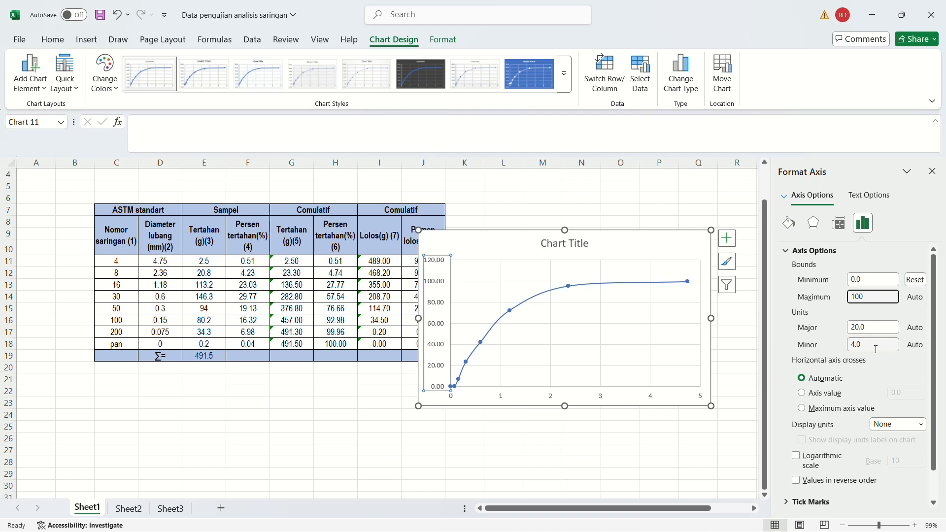
{"action": "left_click", "coordinate": [869, 326]}
{"action": "key", "text": "Tab"}
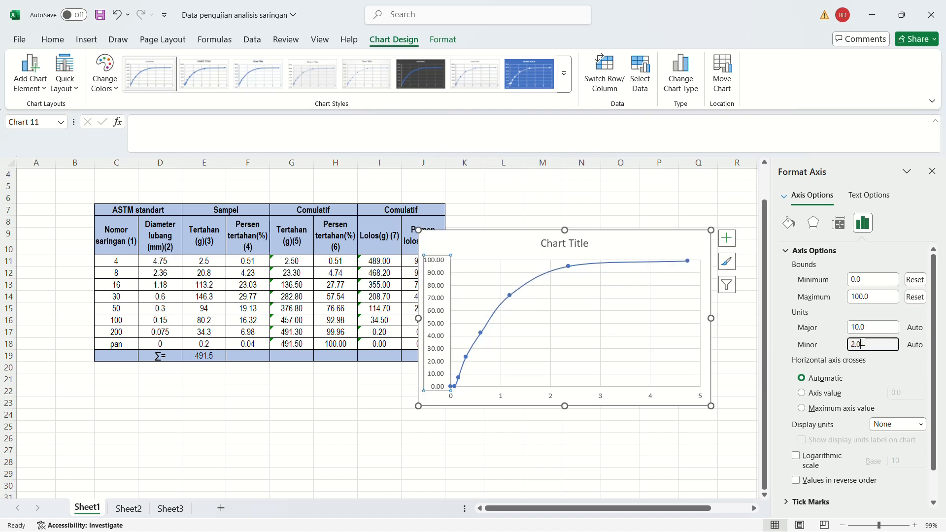
Set the vertical axis's minor unit to 1 and deselect the chart.
{"action": "type", "text": "1"}
{"action": "left_click", "coordinate": [858, 327]}
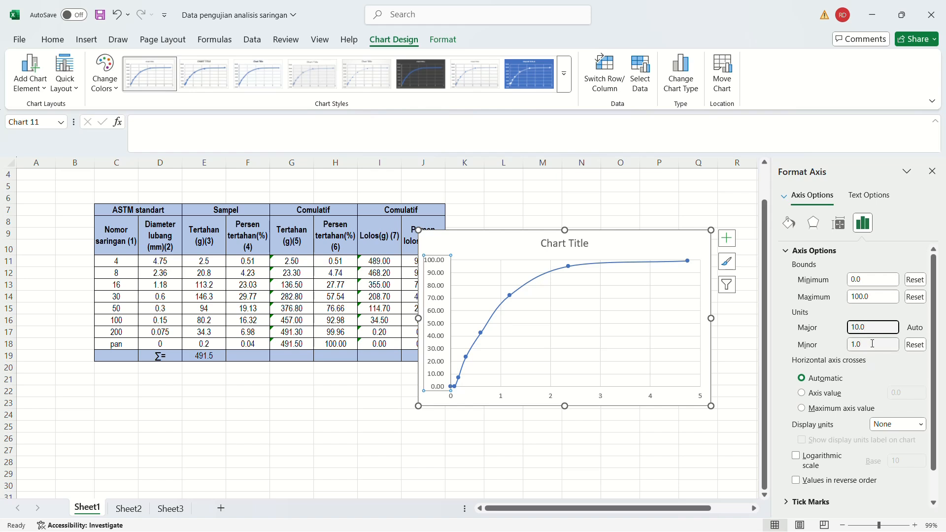
{"action": "left_click_drag", "start_coordinate": [871, 344], "coordinate": [837, 364]}
{"action": "scroll", "coordinate": [818, 327], "scroll_direction": "down", "scroll_amount": 1}
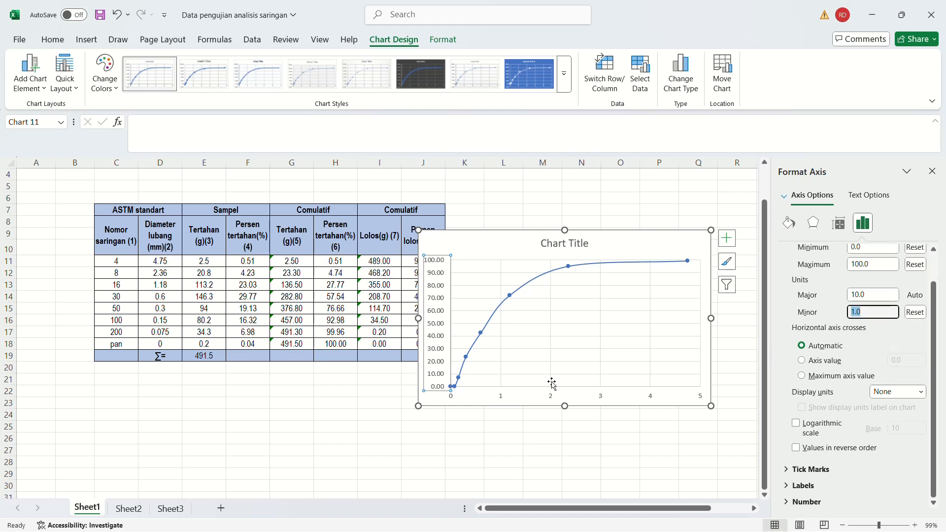
{"action": "left_click", "coordinate": [490, 451]}
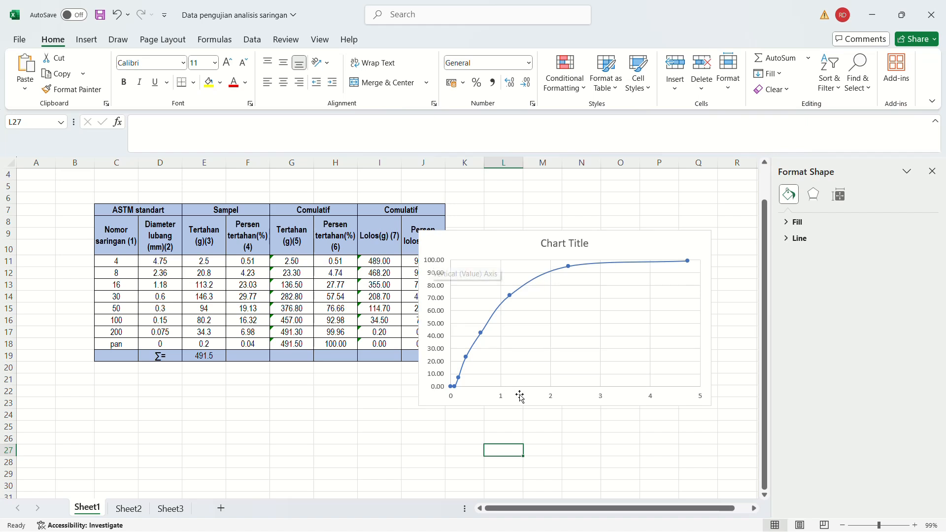
Check the horizontal axis range in the Word module's chart, and set the Excel chart's horizontal axis maximum to 10.
{"action": "left_click", "coordinate": [501, 400]}
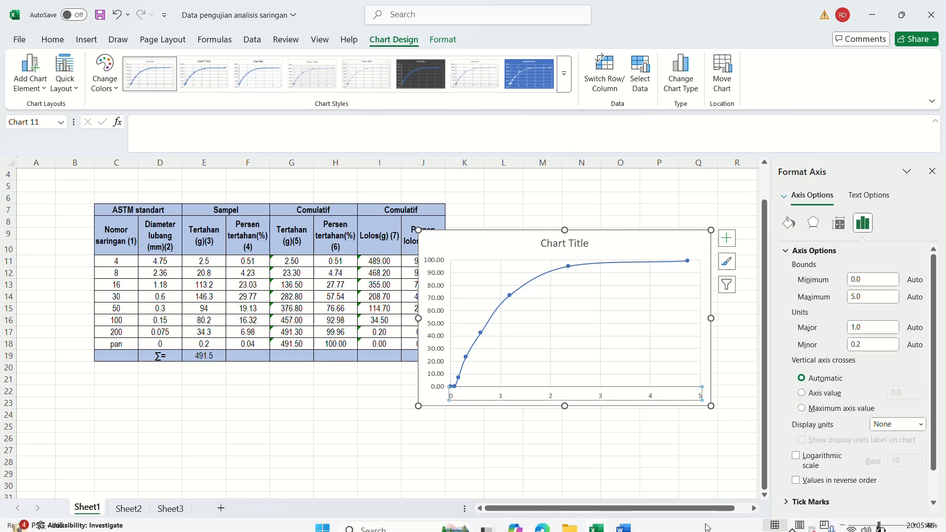
{"action": "left_click", "coordinate": [628, 522]}
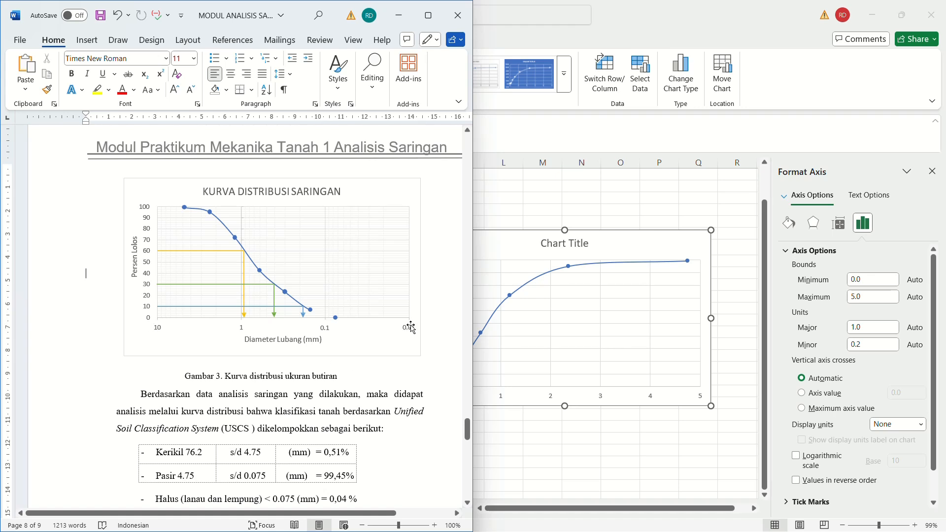
{"action": "left_click", "coordinate": [398, 15]}
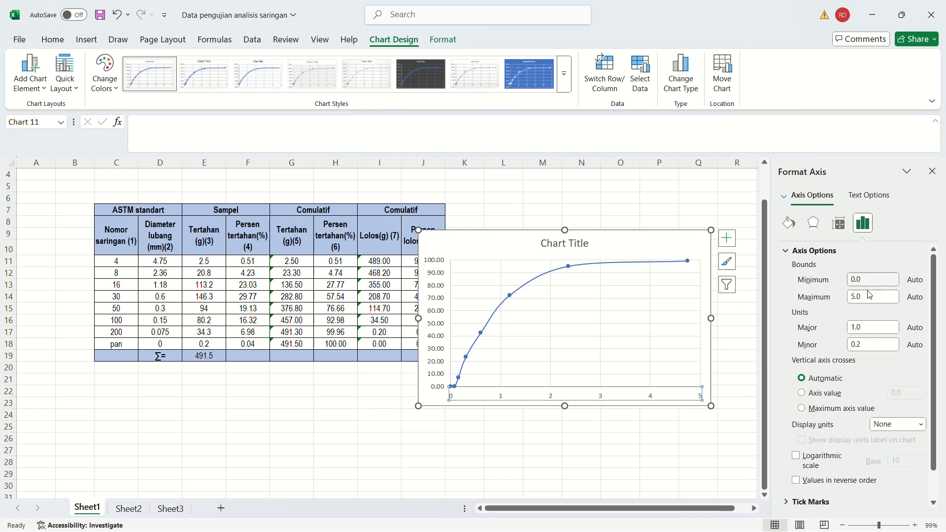
{"action": "left_click", "coordinate": [883, 298]}
{"action": "double_click", "coordinate": [882, 298]}
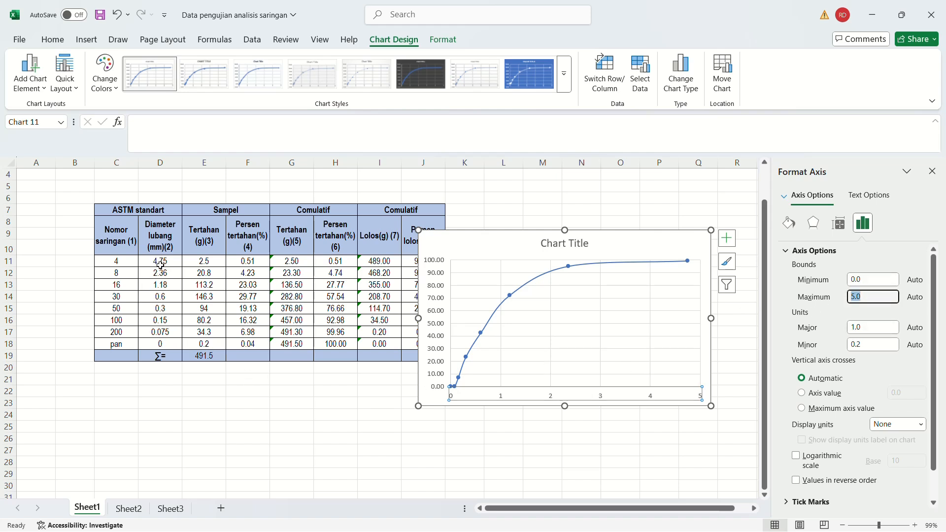
{"action": "left_click", "coordinate": [870, 299]}
{"action": "double_click", "coordinate": [870, 296]}
{"action": "type", "text": "10"}
Recheck the Word module's chart, and set the horizontal axis units to major 10 and minor 1.
{"action": "mouse_move", "coordinate": [658, 515]}
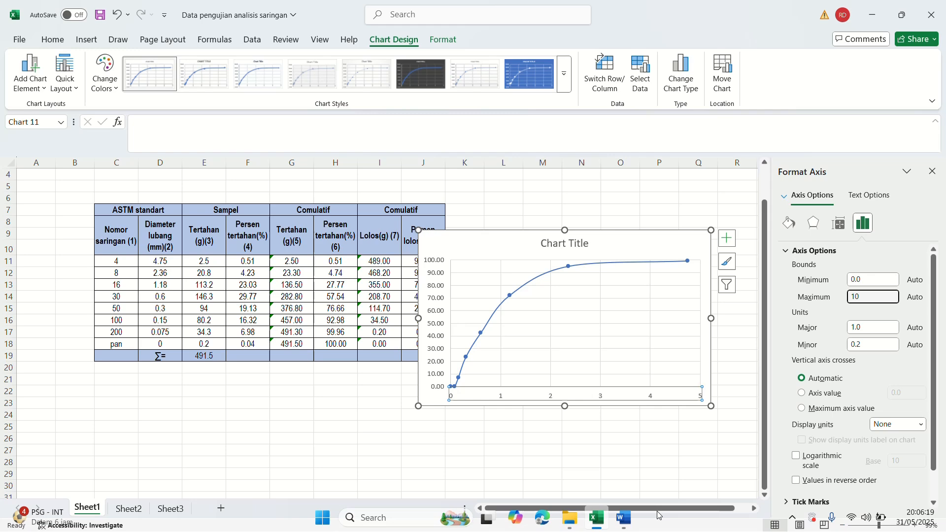
{"action": "left_click", "coordinate": [623, 517]}
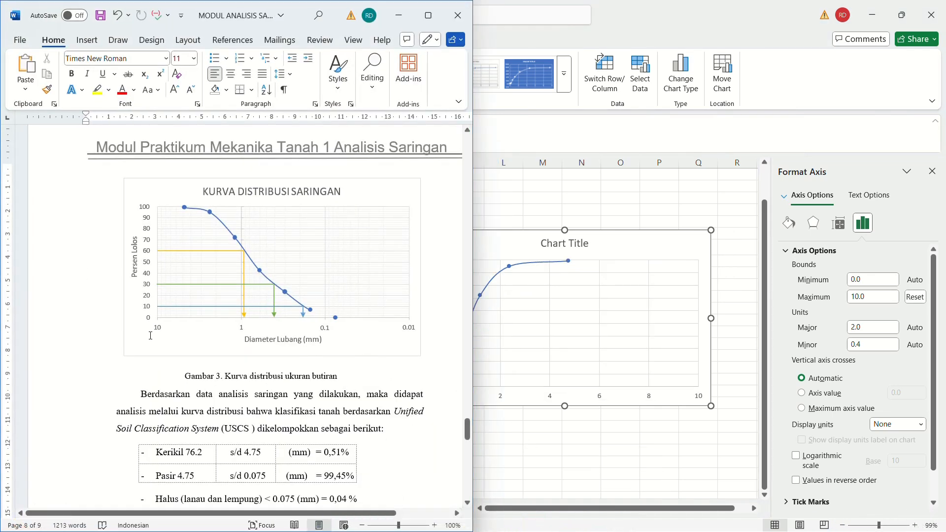
{"action": "left_click", "coordinate": [871, 330]}
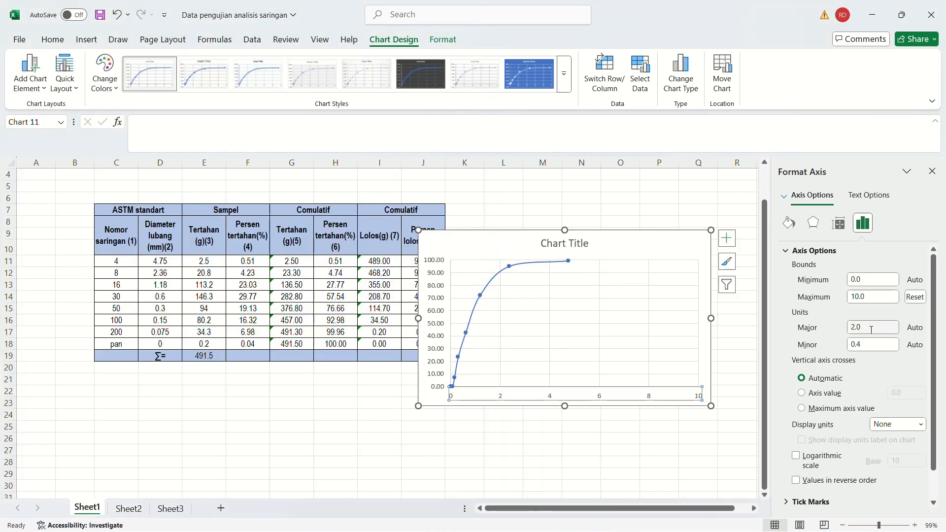
{"action": "left_click", "coordinate": [871, 330]}
{"action": "left_click_drag", "start_coordinate": [863, 327], "coordinate": [823, 342]}
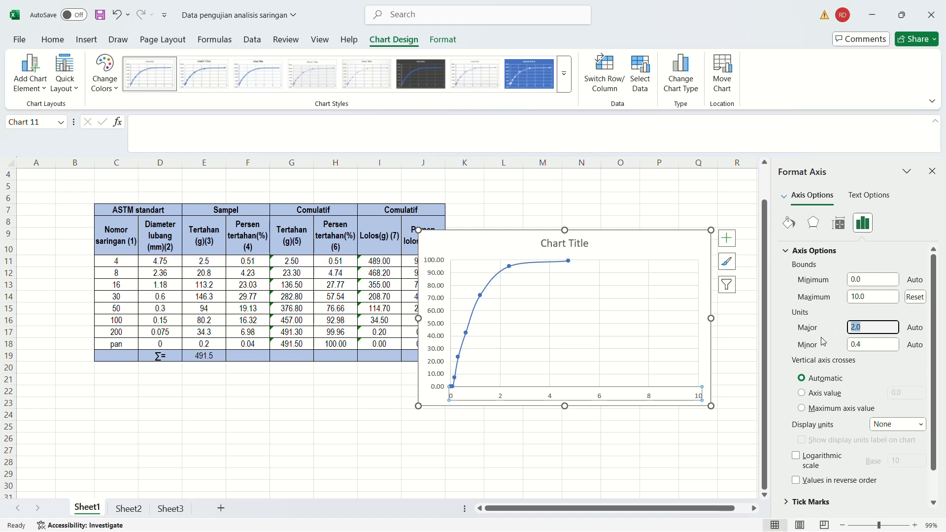
{"action": "type", "text": "10"}
{"action": "key", "text": "Tab"}
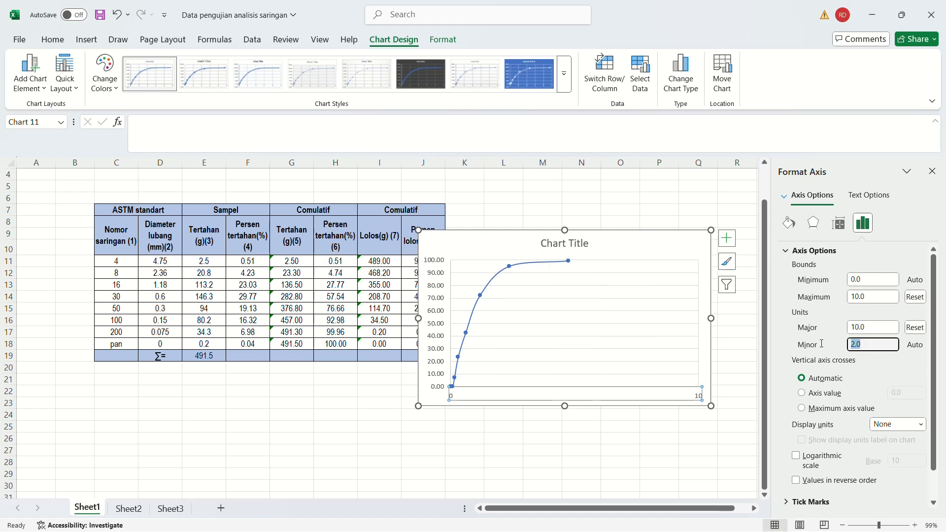
{"action": "type", "text": "1"}
Make the vertical axis cross at the maximum axis value and apply a base-10 logarithmic scale to the horizontal axis.
{"action": "left_click", "coordinate": [802, 409]}
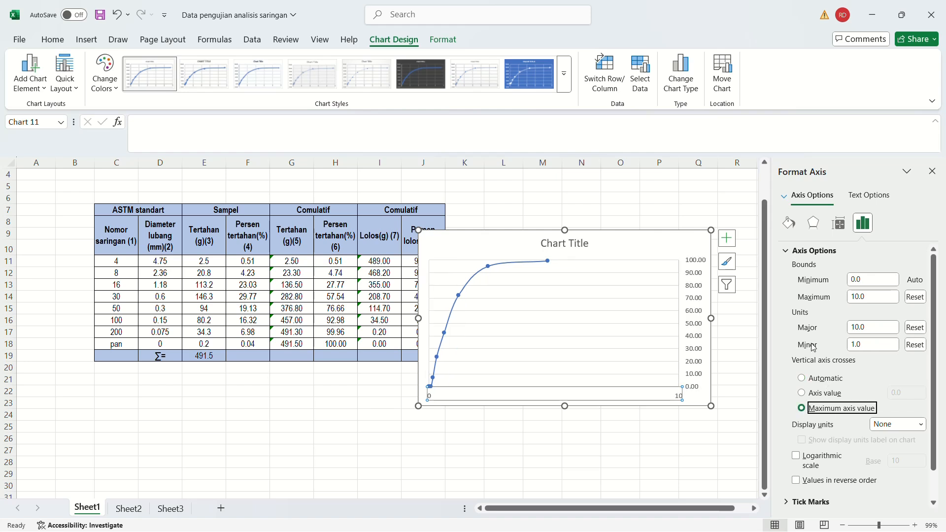
{"action": "scroll", "coordinate": [816, 356], "scroll_direction": "down", "scroll_amount": 1}
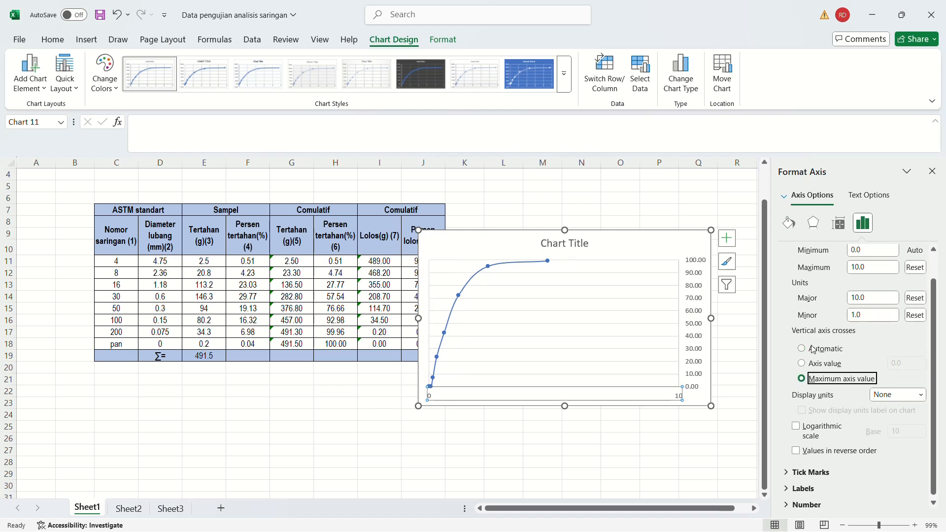
{"action": "left_click", "coordinate": [797, 427]}
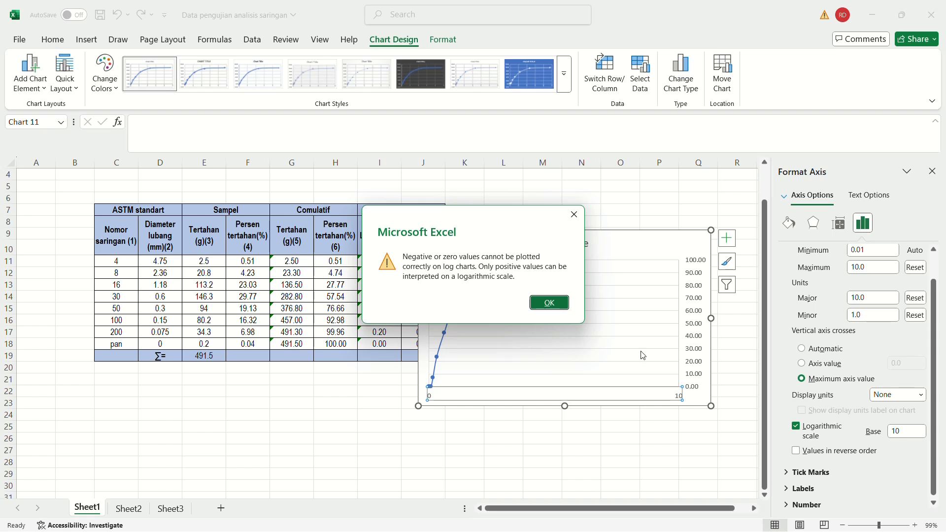
{"action": "left_click", "coordinate": [549, 303]}
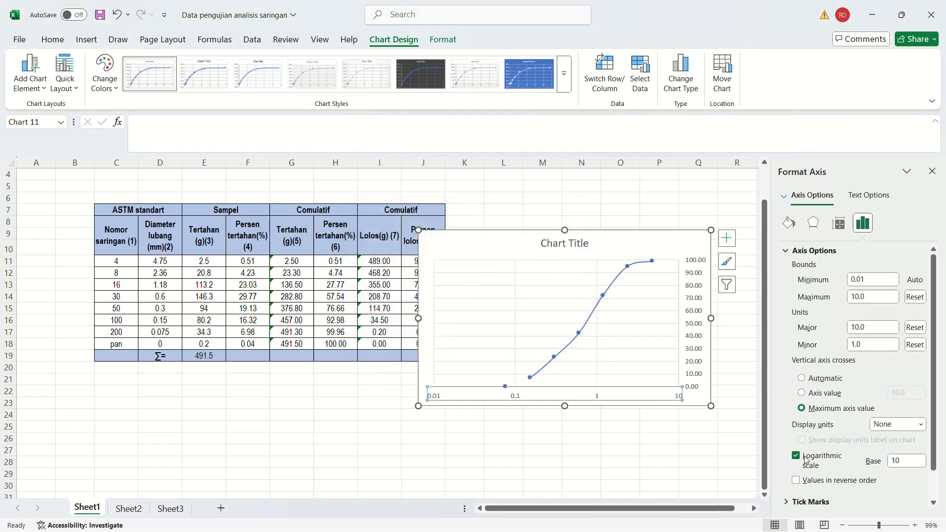
Show the horizontal axis values in reverse order and close the axis formatting options.
{"action": "scroll", "coordinate": [841, 377], "scroll_direction": "down", "scroll_amount": 1}
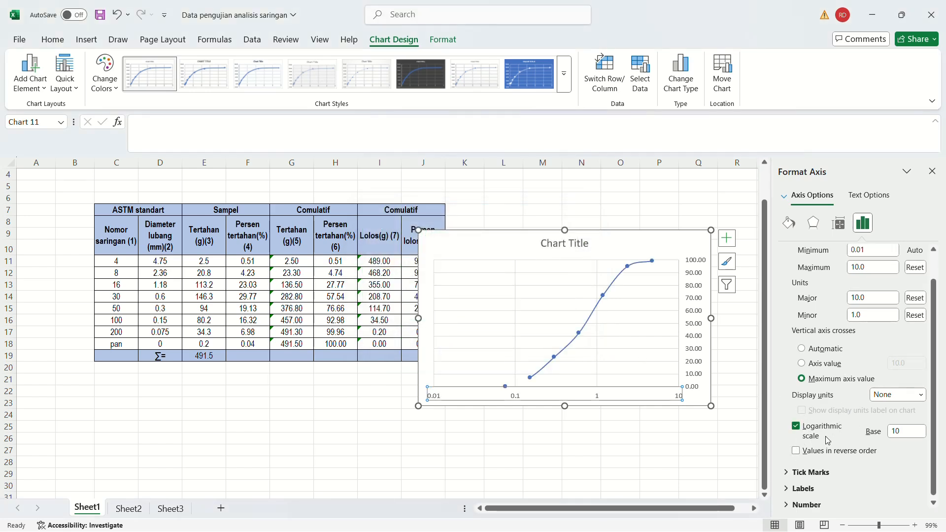
{"action": "left_click", "coordinate": [807, 452]}
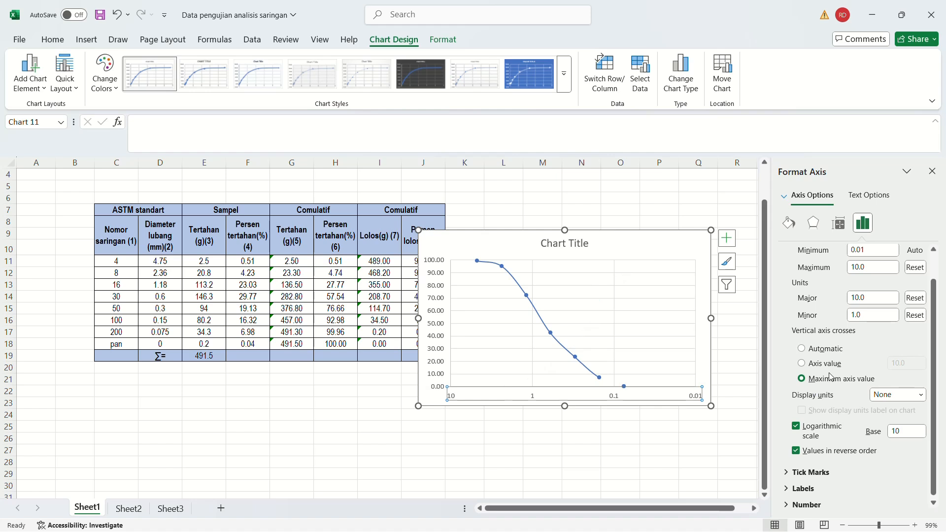
{"action": "scroll", "coordinate": [821, 347], "scroll_direction": "down", "scroll_amount": 1}
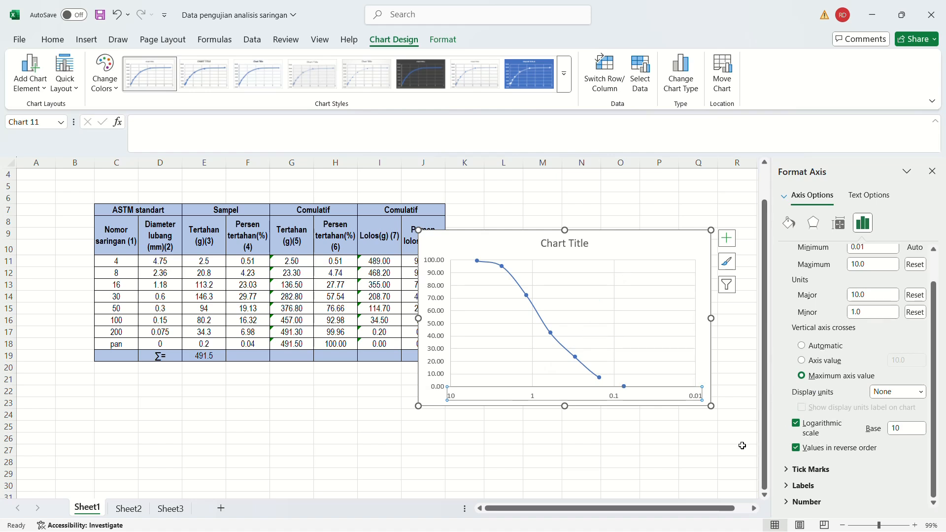
{"action": "left_click", "coordinate": [931, 171]}
Move the chart away from the table so that it no longer covers the passing-percentage column.
{"action": "left_click", "coordinate": [776, 391]}
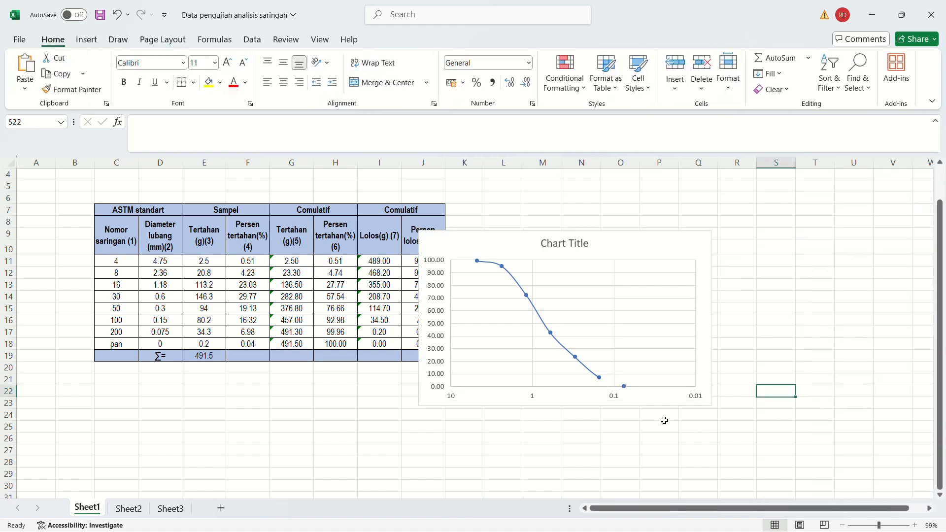
{"action": "left_click", "coordinate": [619, 252]}
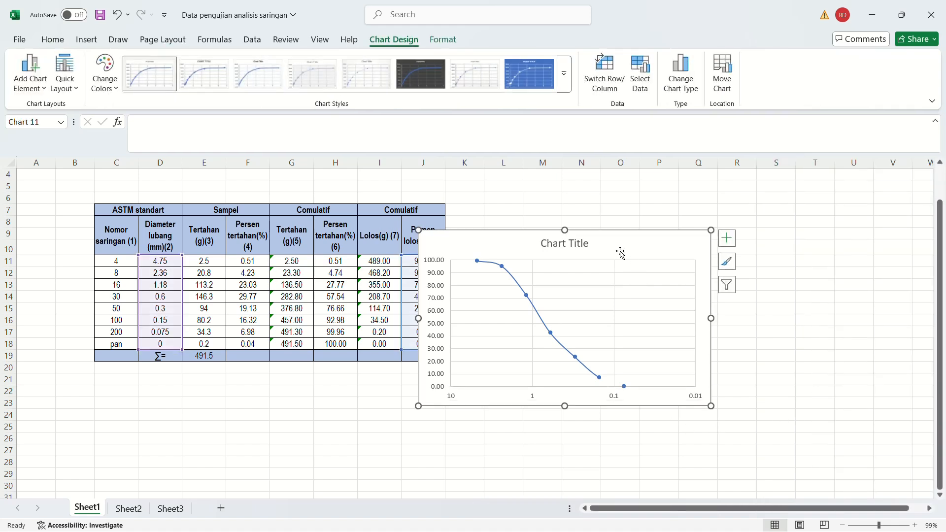
{"action": "left_click_drag", "start_coordinate": [621, 253], "coordinate": [697, 249]}
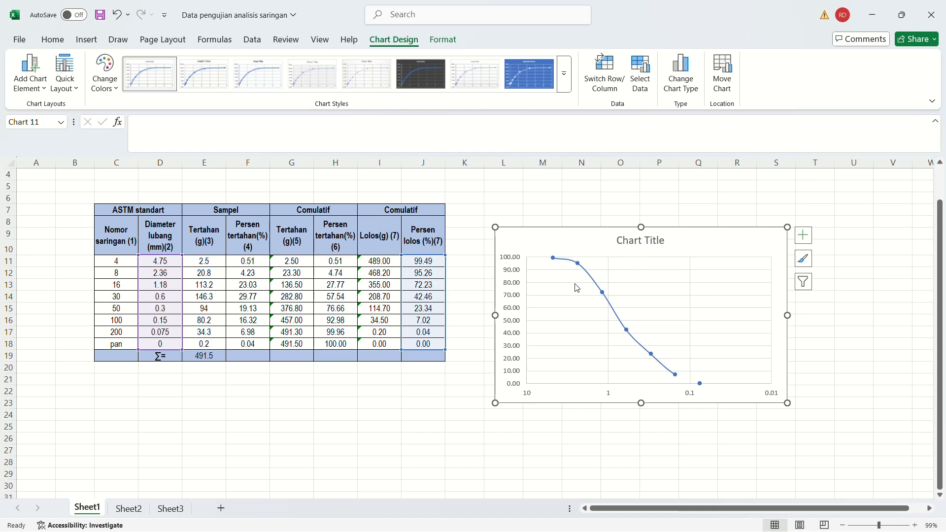
Apply the quick layout with axis titles, minor gridlines and a legend but no chart title, and delete the legend.
{"action": "left_click", "coordinate": [60, 87]}
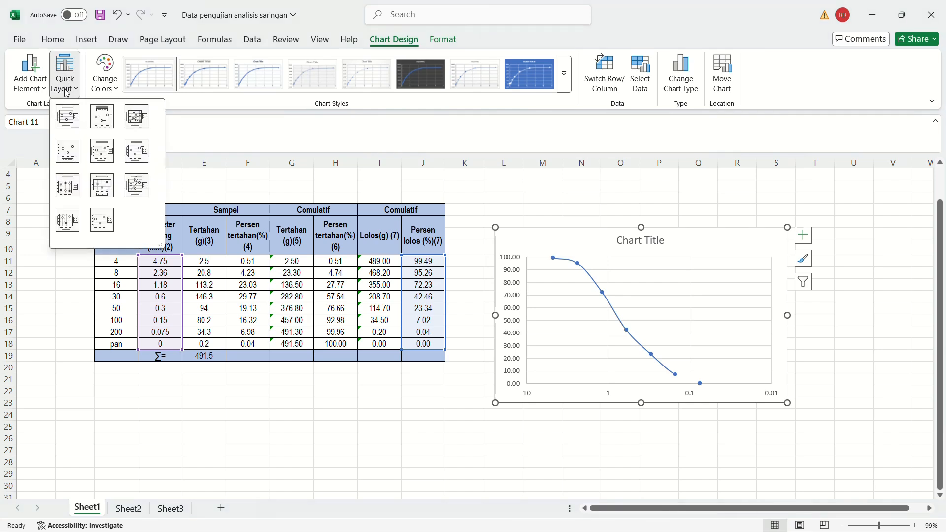
{"action": "left_click", "coordinate": [64, 226]}
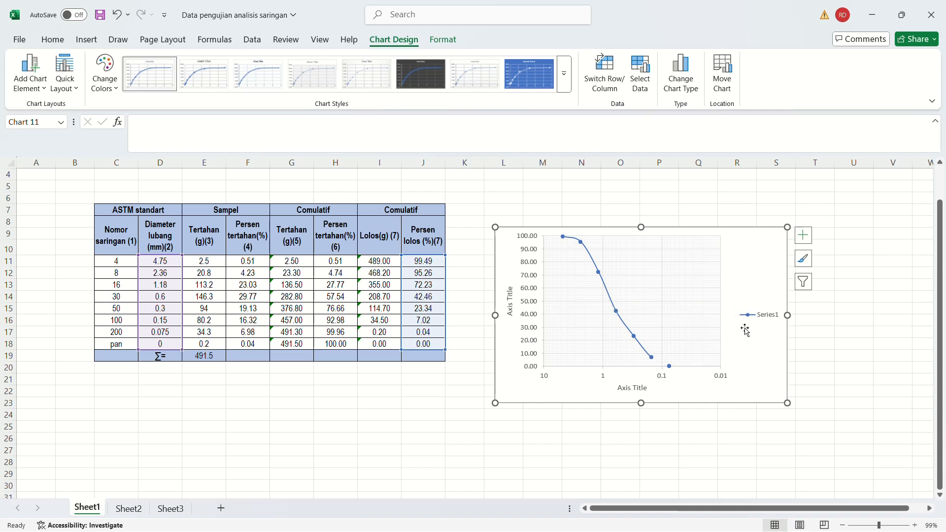
{"action": "left_click", "coordinate": [764, 318]}
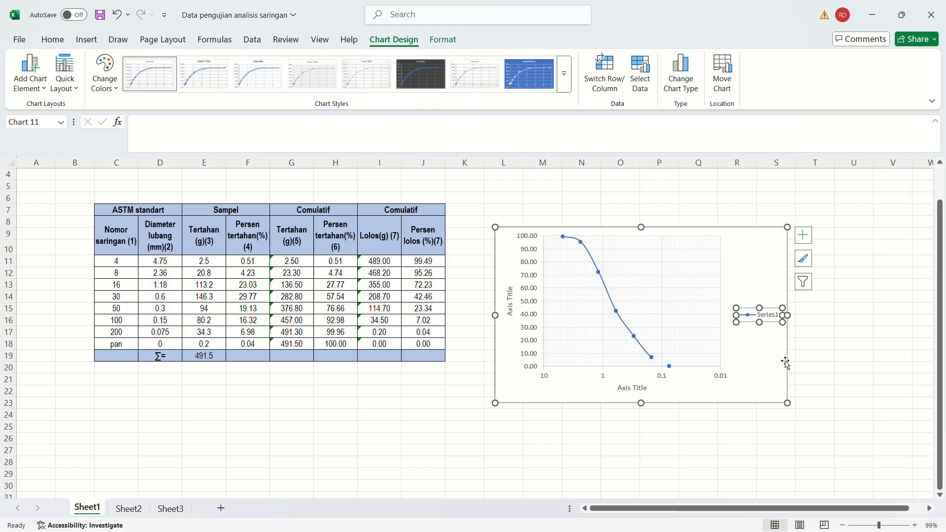
{"action": "key", "text": "Delete"}
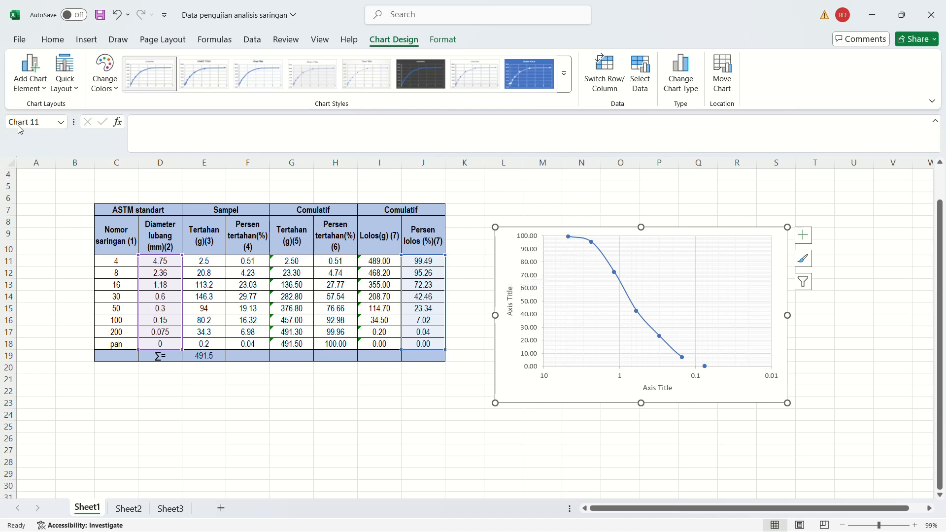
Add a title above the chart reading "Kurva Distribusi Ukuran Butir".
{"action": "left_click", "coordinate": [28, 92]}
{"action": "mouse_move", "coordinate": [49, 149]}
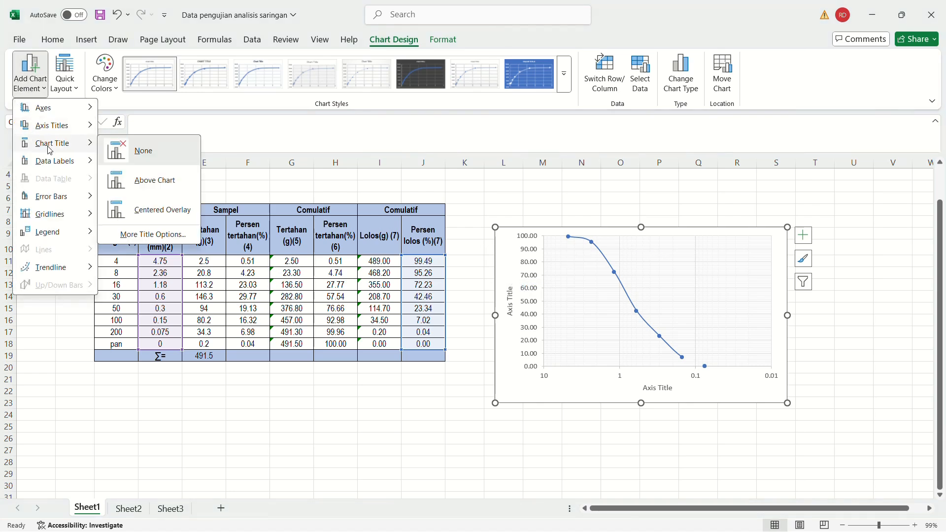
{"action": "left_click", "coordinate": [151, 188]}
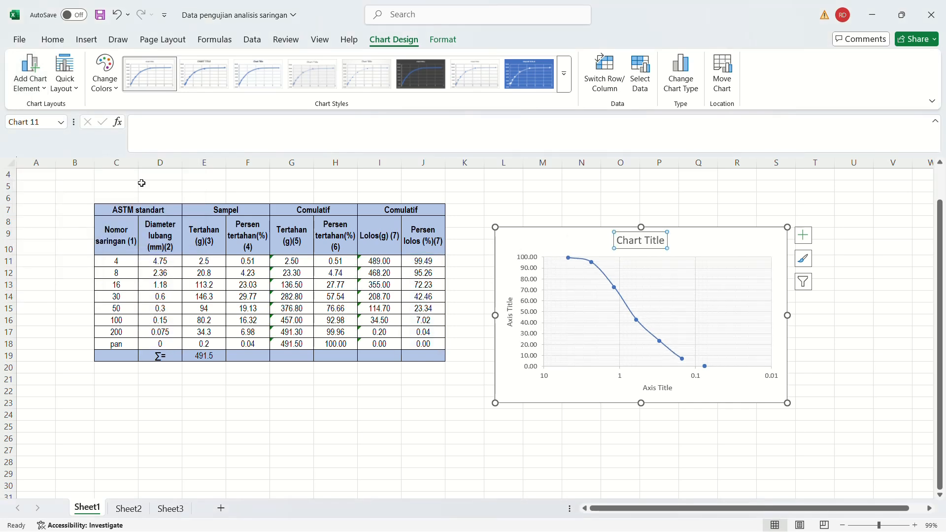
{"action": "left_click", "coordinate": [650, 242]}
{"action": "triple_click", "coordinate": [664, 241]}
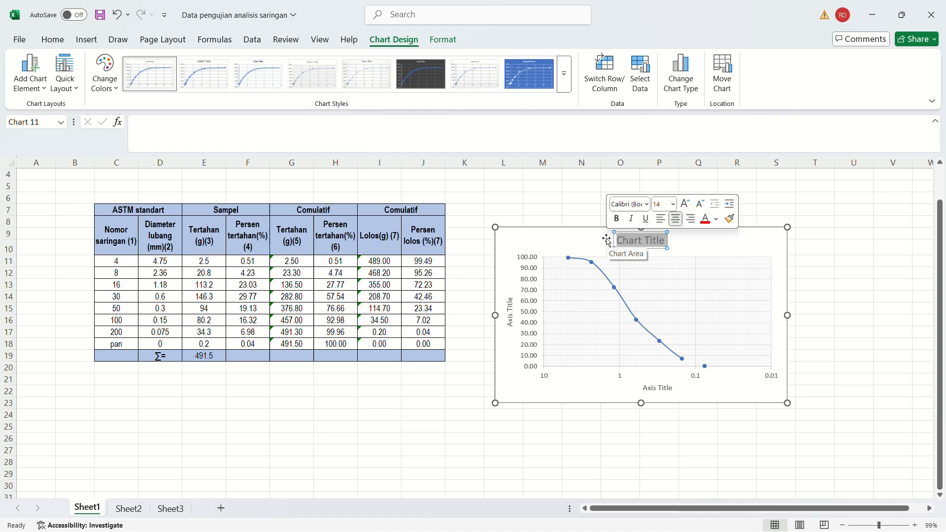
{"action": "type", "text": "Kur"}
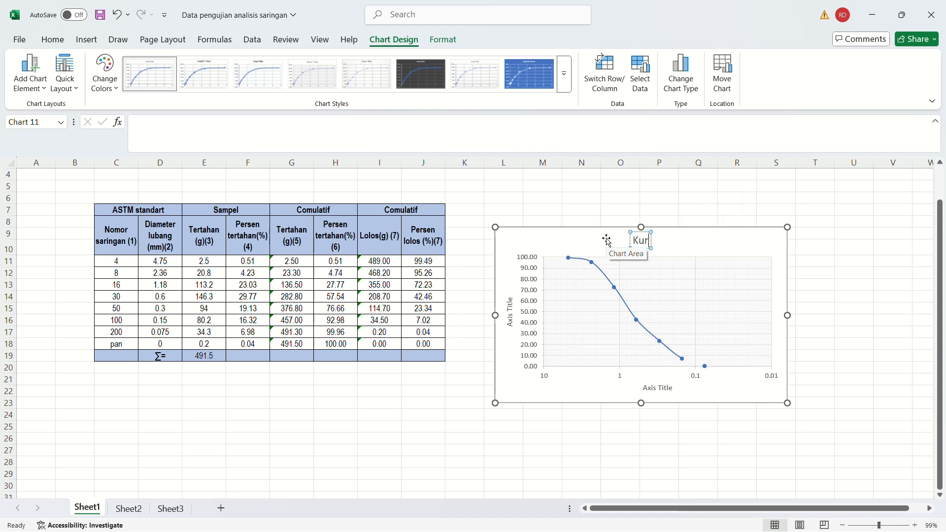
{"action": "type", "text": "va Dis"}
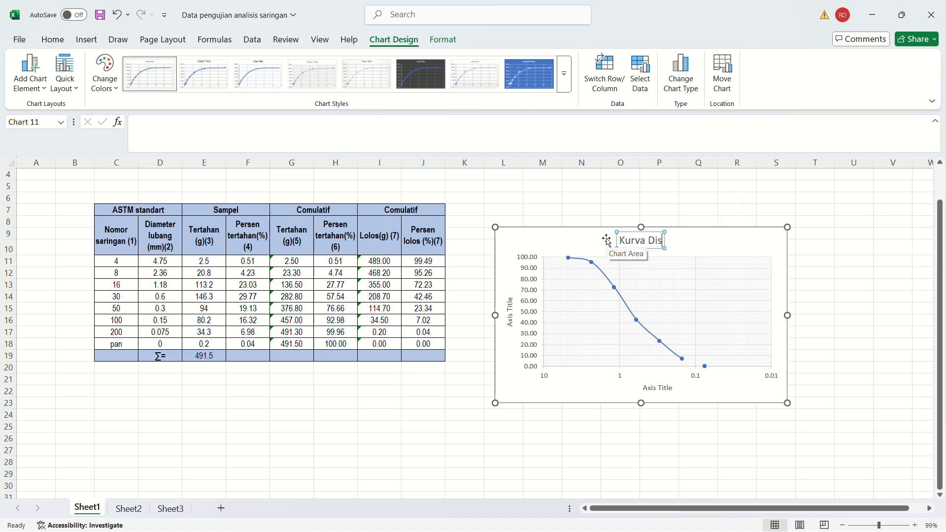
{"action": "type", "text": "tribusi Ukur"}
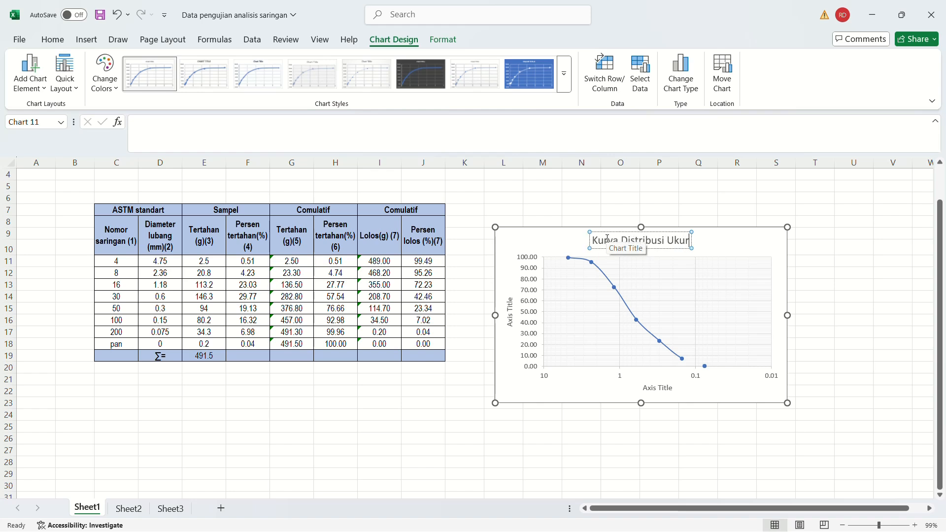
{"action": "type", "text": "an Butir"}
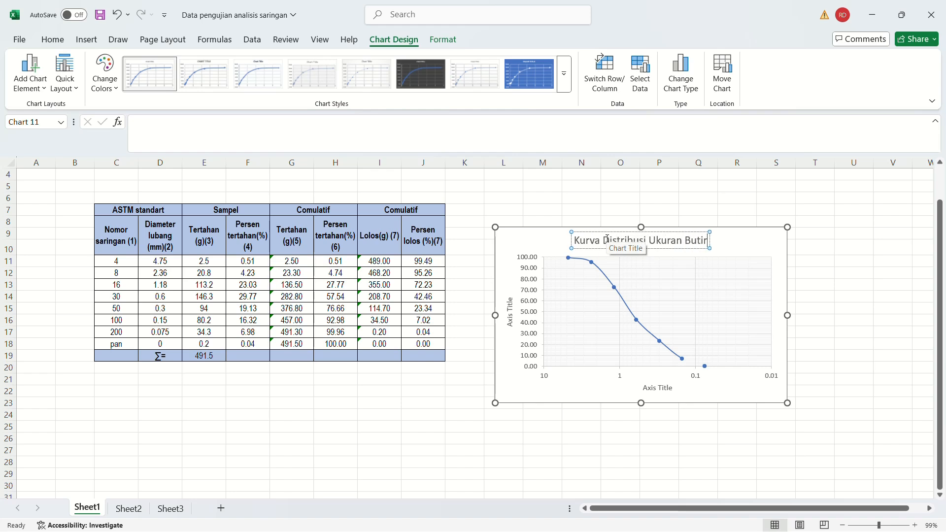
Replace the vertical axis title's placeholder text with "% lolos".
{"action": "left_click", "coordinate": [511, 321]}
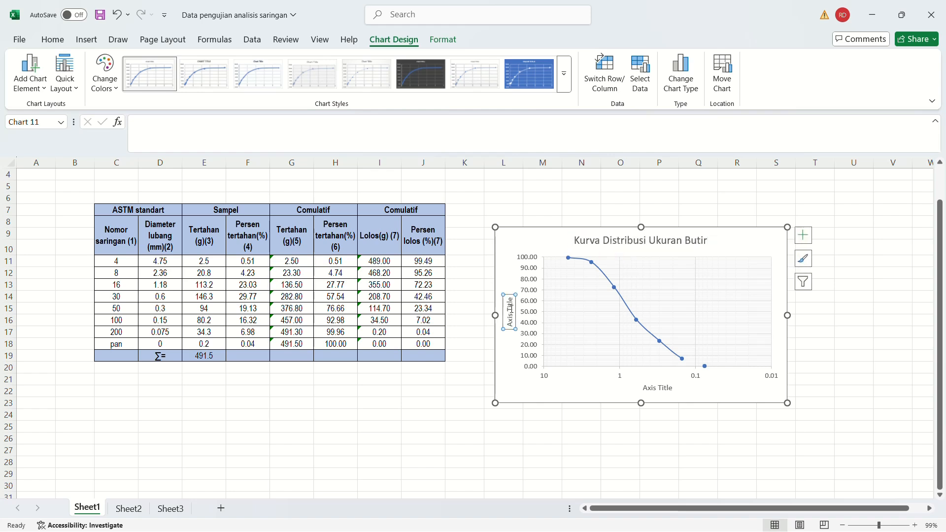
{"action": "left_click_drag", "start_coordinate": [511, 322], "coordinate": [513, 329]}
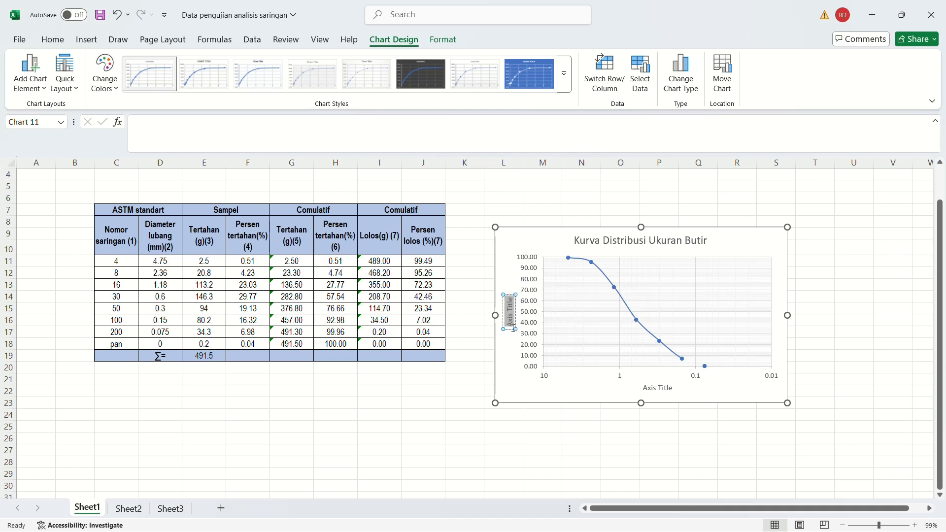
{"action": "type", "text": "% lolos"}
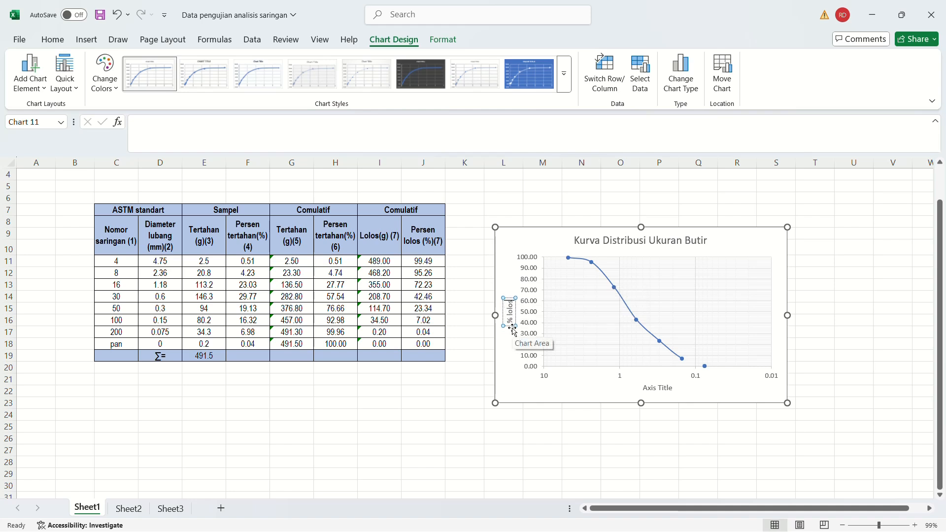
Replace the horizontal axis title's placeholder text with "Diameter lubang".
{"action": "left_click", "coordinate": [661, 388]}
{"action": "left_click", "coordinate": [661, 388]}
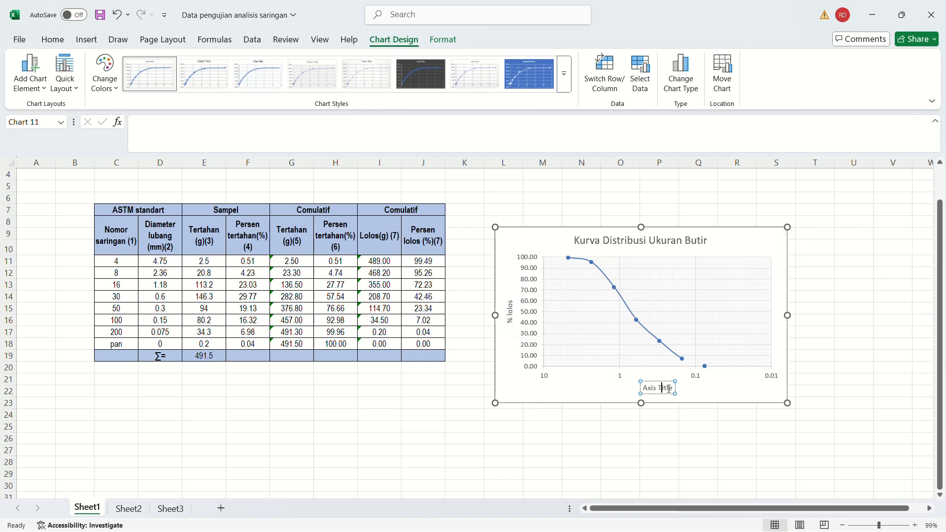
{"action": "triple_click", "coordinate": [661, 389]}
{"action": "type", "text": "Di"}
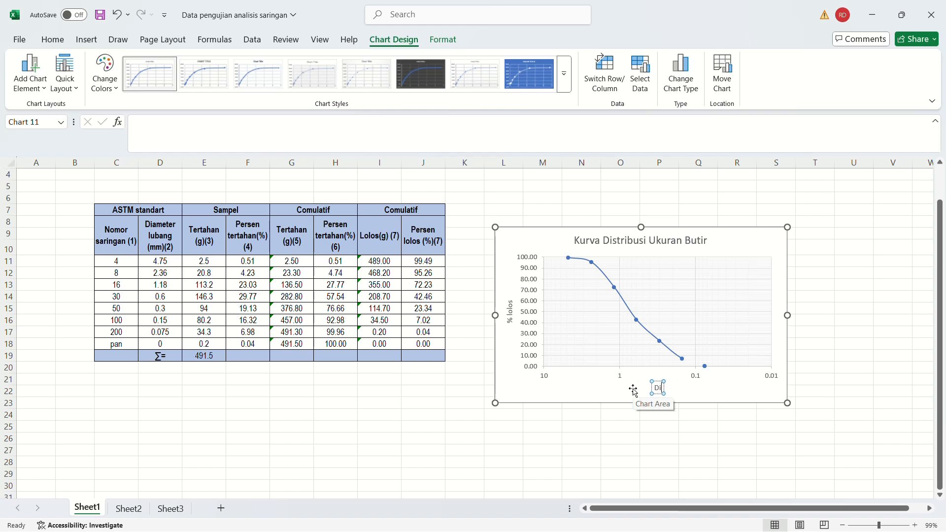
{"action": "type", "text": "ameter lubang"}
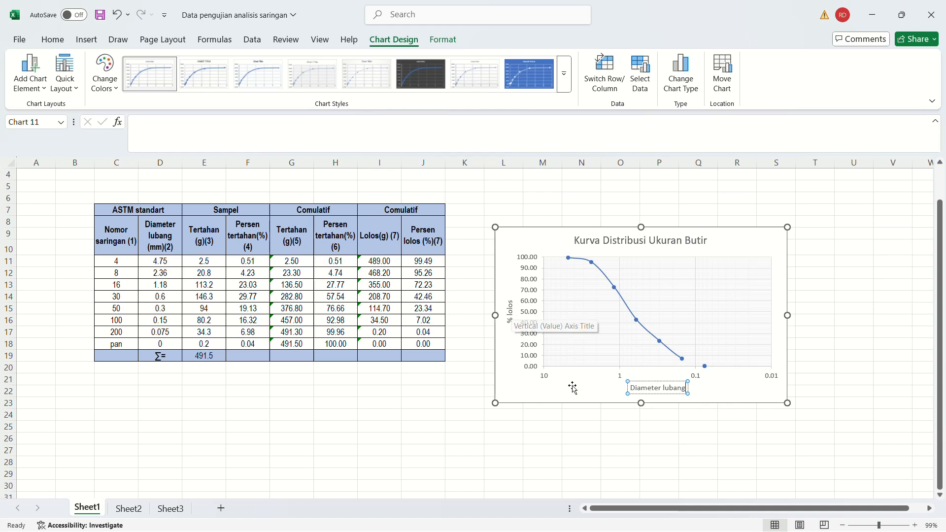
Capitalize the vertical axis title to read "% Lolos" and close the title formatting options.
{"action": "double_click", "coordinate": [513, 320]}
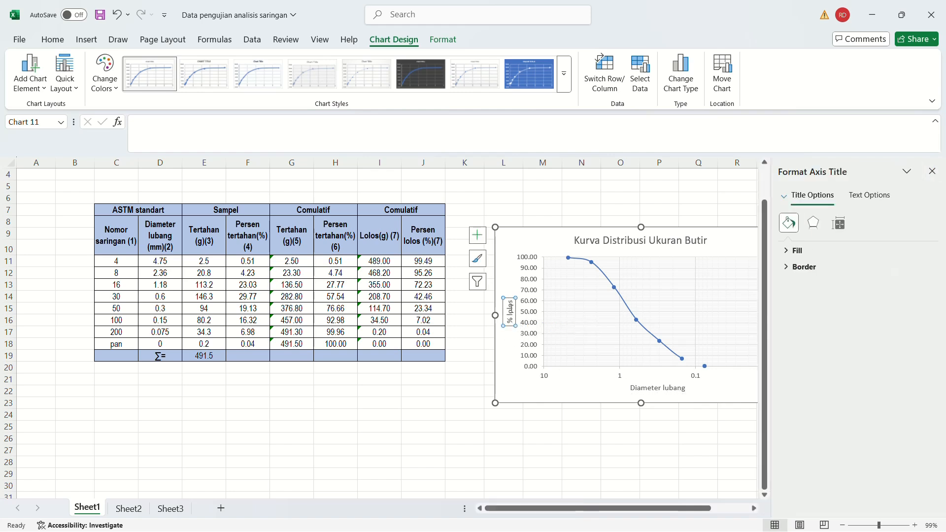
{"action": "left_click", "coordinate": [510, 311]}
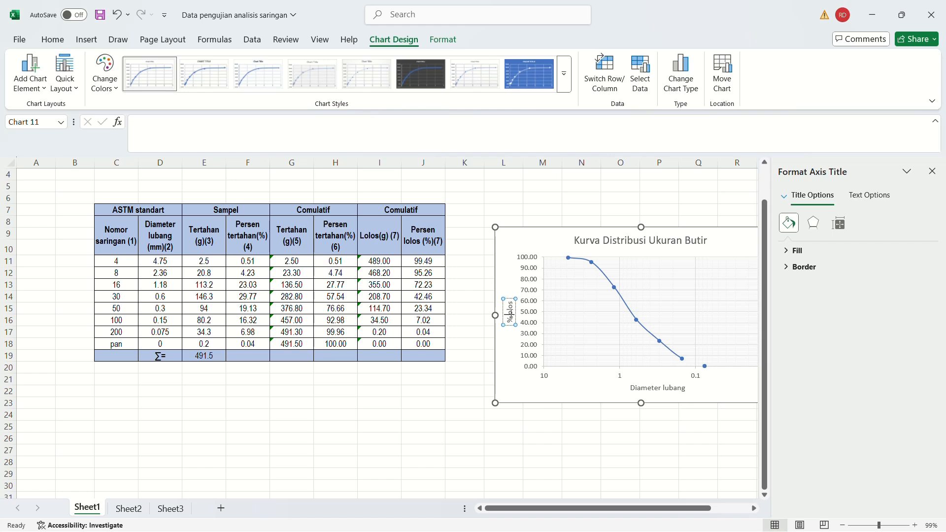
{"action": "left_click", "coordinate": [591, 463]}
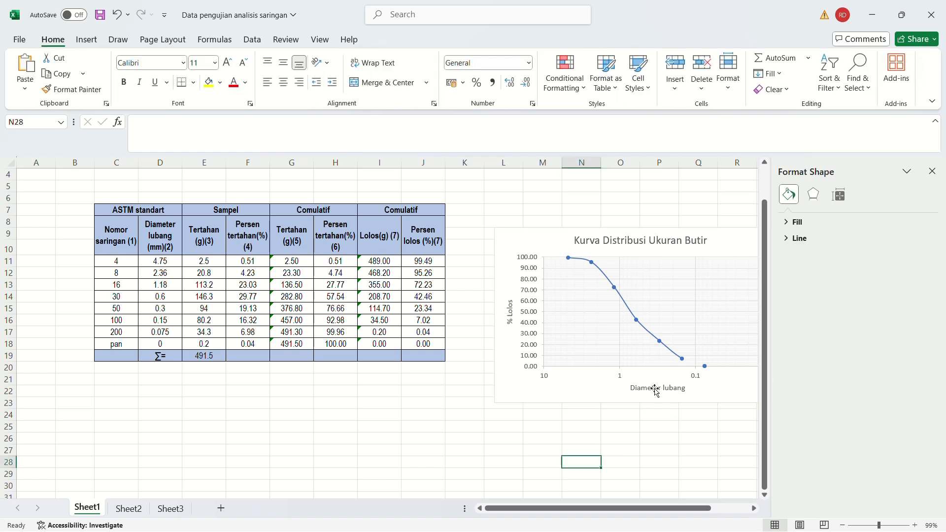
{"action": "left_click", "coordinate": [932, 171]}
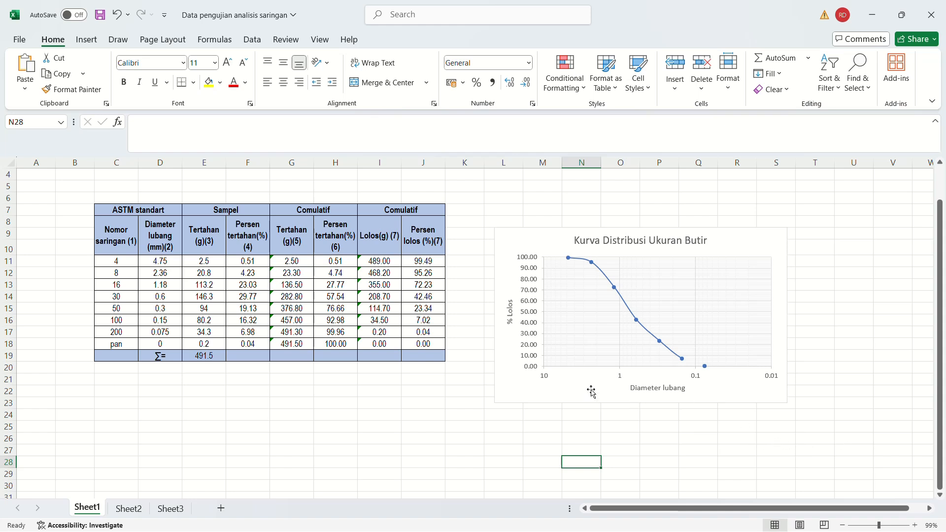
Insert an elbow connector in the chart with its starting point at 10% on the vertical axis.
{"action": "left_click", "coordinate": [522, 240]}
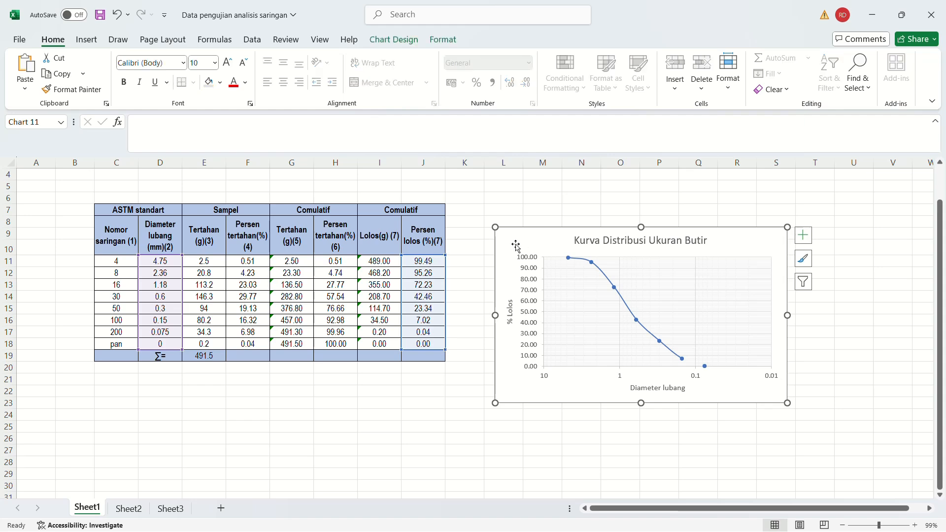
{"action": "left_click", "coordinate": [83, 43]}
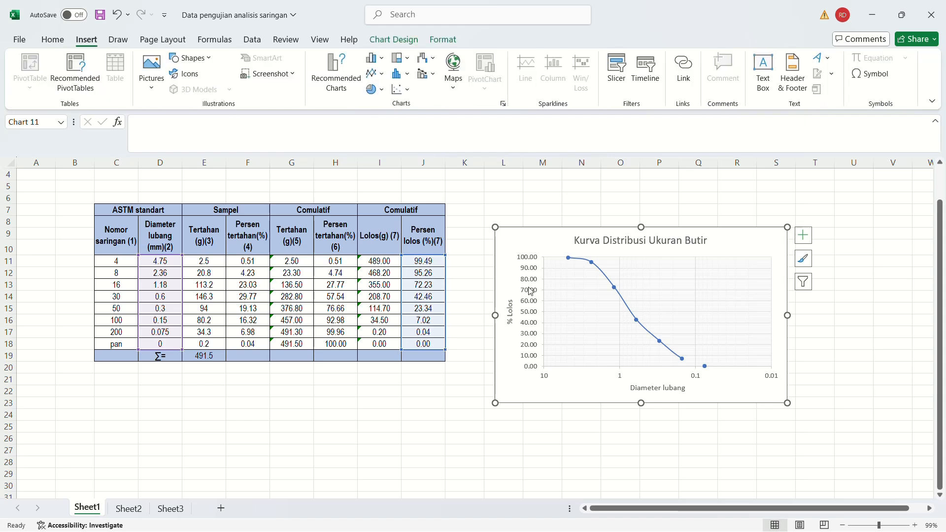
{"action": "left_click", "coordinate": [890, 525]}
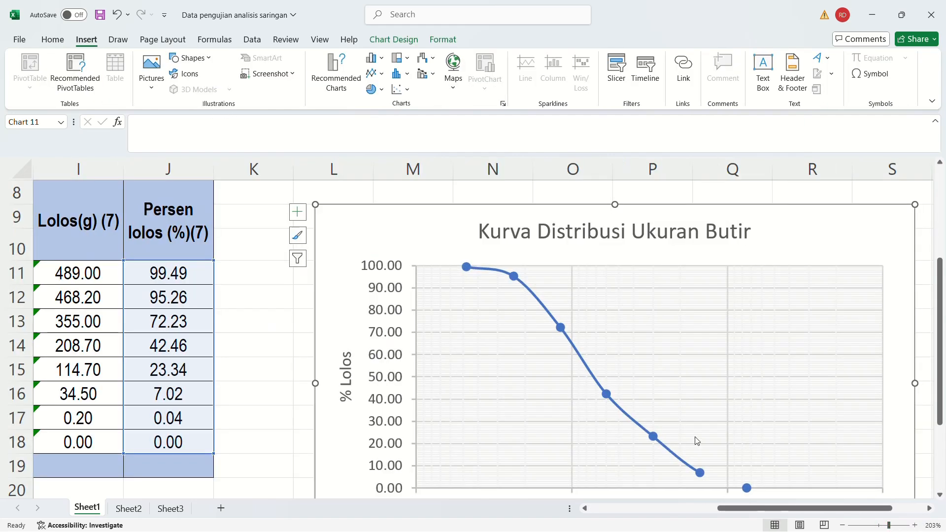
{"action": "scroll", "coordinate": [659, 238], "scroll_direction": "down", "scroll_amount": 2}
{"action": "scroll", "coordinate": [664, 307], "scroll_direction": "up", "scroll_amount": 1}
{"action": "left_click_drag", "start_coordinate": [749, 508], "coordinate": [773, 508]}
{"action": "scroll", "coordinate": [509, 369], "scroll_direction": "up", "scroll_amount": 1}
{"action": "scroll", "coordinate": [397, 324], "scroll_direction": "down", "scroll_amount": 1}
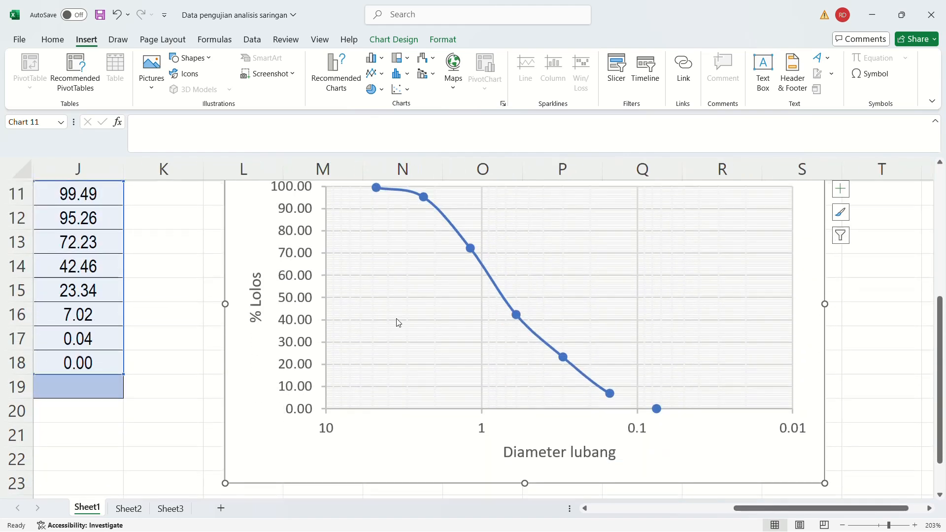
{"action": "left_click", "coordinate": [189, 58]}
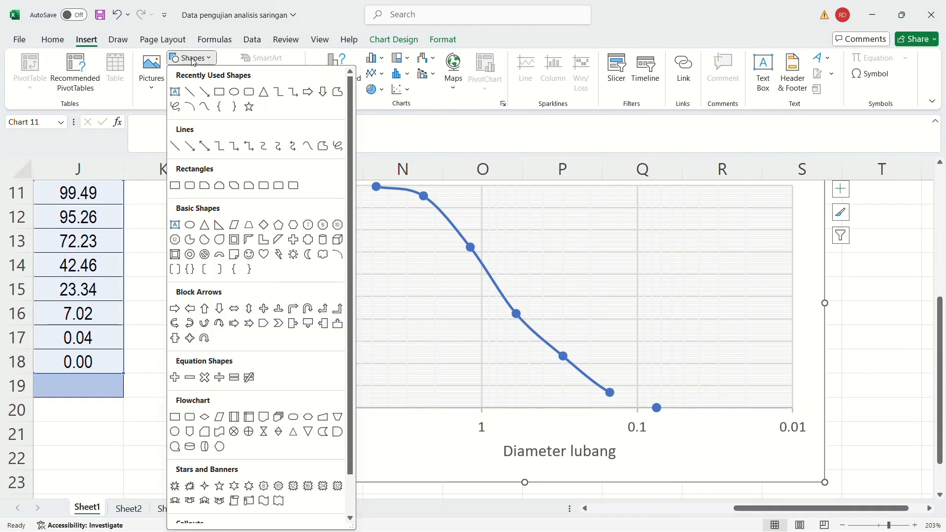
{"action": "left_click", "coordinate": [230, 147]}
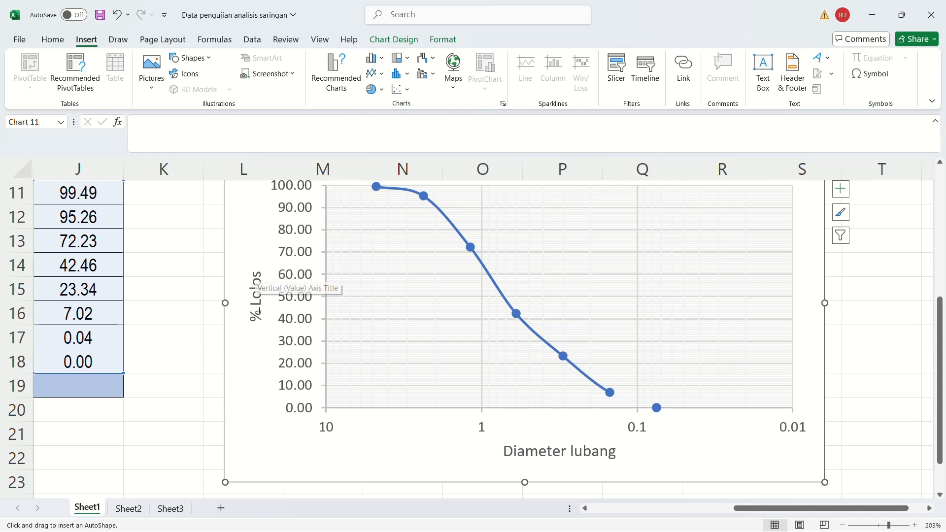
{"action": "left_click", "coordinate": [326, 388]}
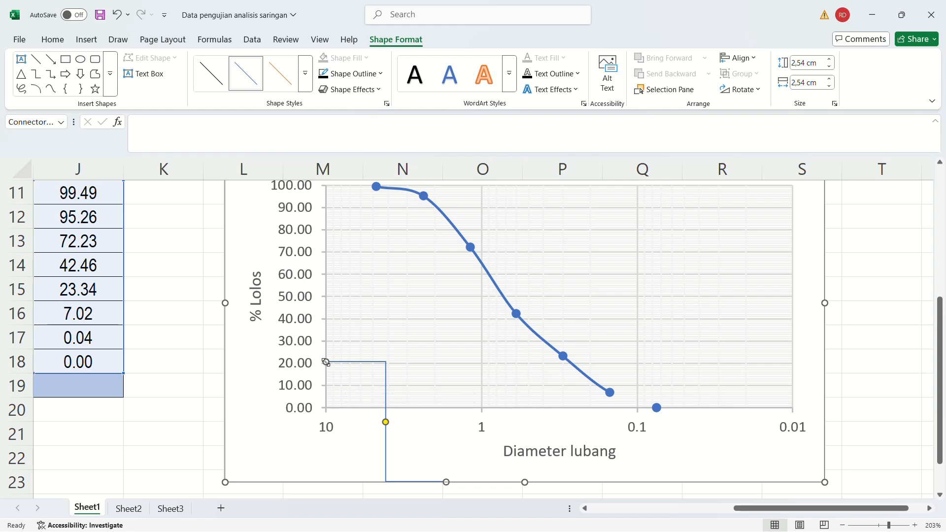
{"action": "left_click_drag", "start_coordinate": [325, 362], "coordinate": [327, 386]}
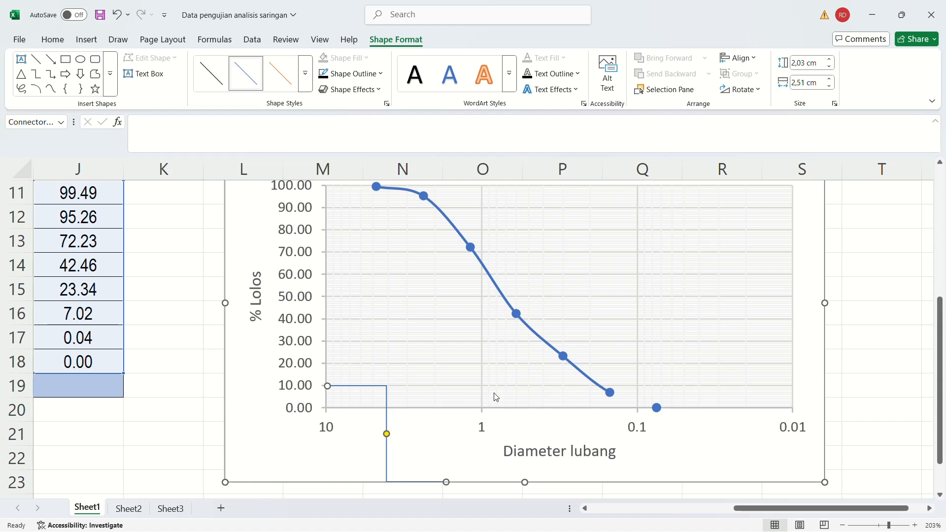
Stretch the 10% connector horizontally to the curve and make its bend fall straight down to the horizontal axis.
{"action": "mouse_move", "coordinate": [598, 390]}
{"action": "left_click_drag", "start_coordinate": [446, 481], "coordinate": [599, 408]}
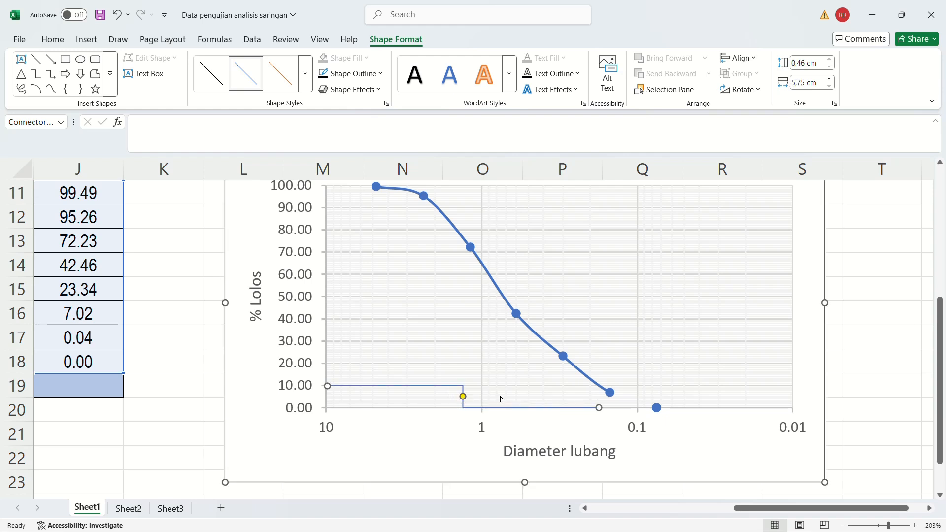
{"action": "left_click_drag", "start_coordinate": [462, 396], "coordinate": [598, 400]}
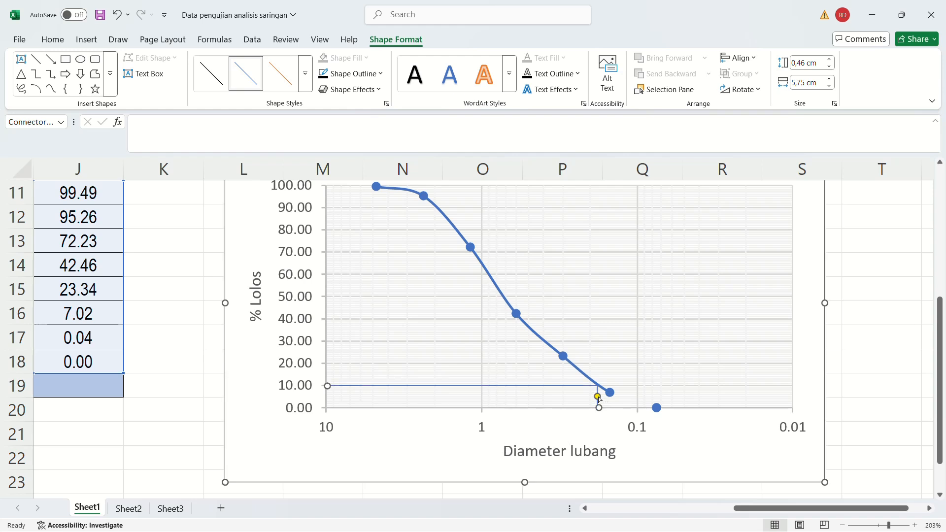
{"action": "left_click", "coordinate": [602, 433]}
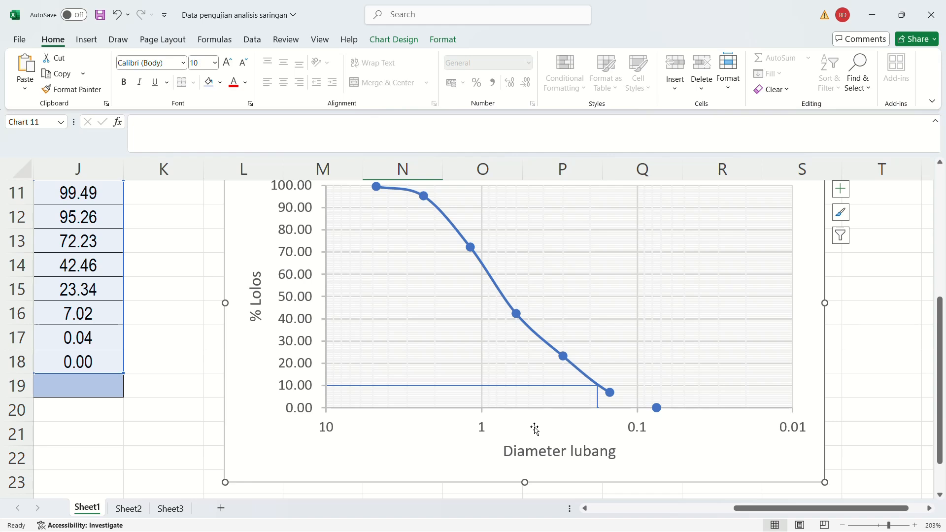
Draw a second elbow connector from 30% on the vertical axis to the curve and straight down to the horizontal axis.
{"action": "left_click", "coordinate": [86, 40]}
{"action": "left_click", "coordinate": [190, 58]}
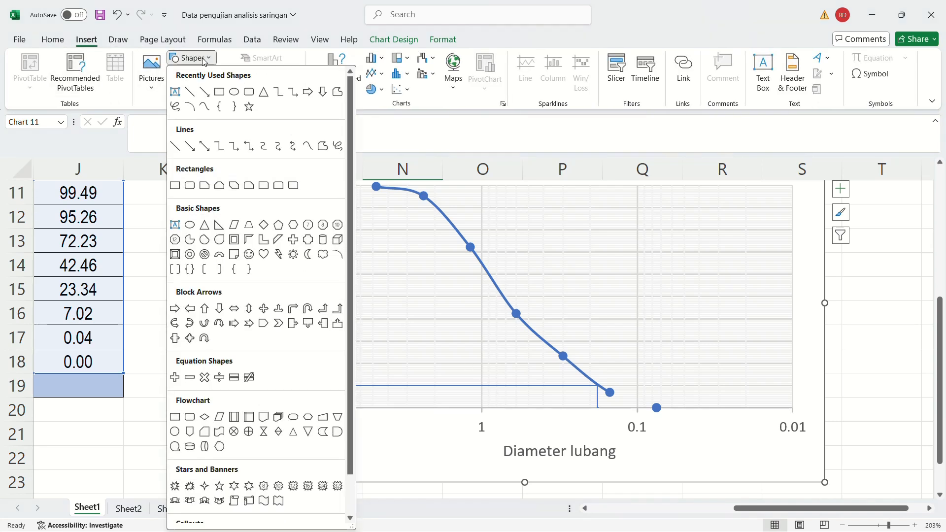
{"action": "left_click", "coordinate": [217, 148]}
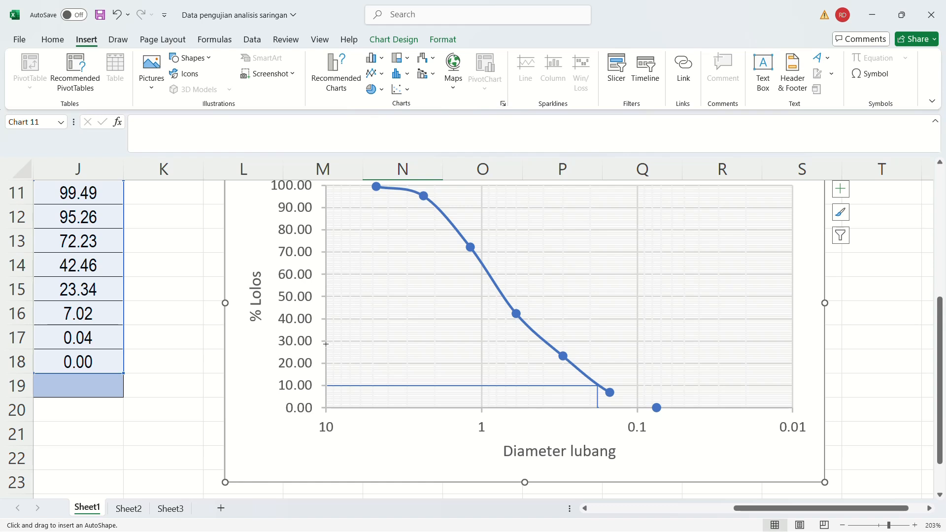
{"action": "mouse_move", "coordinate": [326, 343]}
{"action": "left_mouse_down"}
{"action": "mouse_move", "coordinate": [348, 391]}
{"action": "mouse_move", "coordinate": [446, 461]}
{"action": "left_mouse_up"}
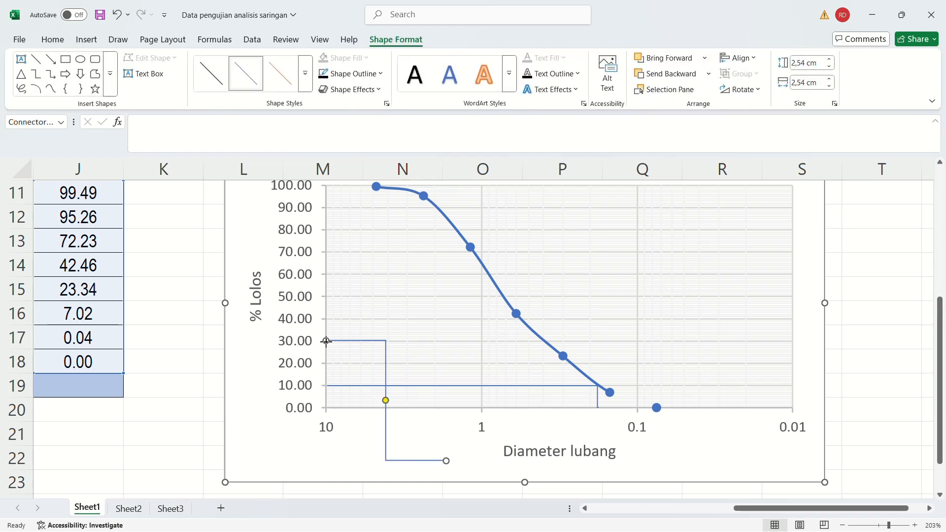
{"action": "left_click_drag", "start_coordinate": [326, 340], "coordinate": [325, 341]}
{"action": "left_click", "coordinate": [546, 369]}
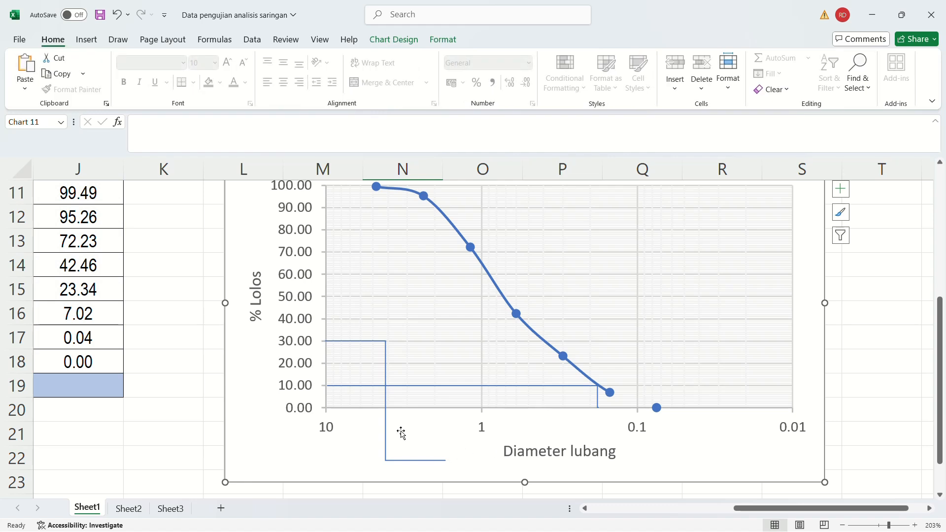
{"action": "left_click", "coordinate": [385, 372]}
{"action": "left_click_drag", "start_coordinate": [446, 461], "coordinate": [544, 408]}
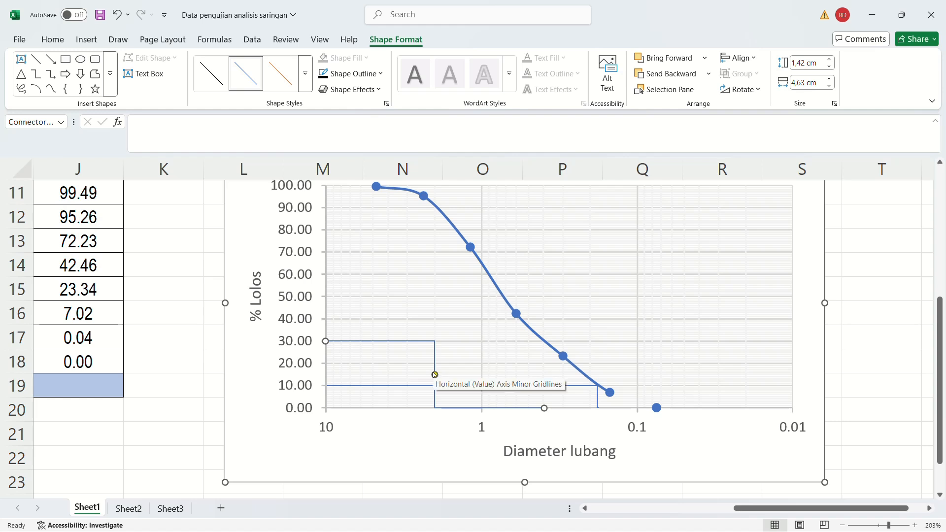
{"action": "left_click_drag", "start_coordinate": [435, 375], "coordinate": [544, 379]}
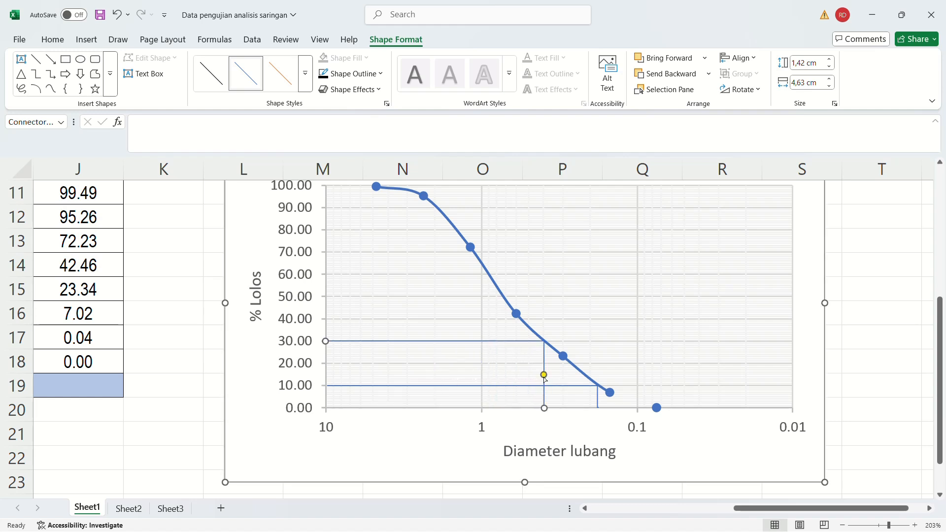
Draw a third elbow connector from 60% on the vertical axis to the curve and straight down to the horizontal axis.
{"action": "left_click", "coordinate": [87, 39]}
{"action": "left_click", "coordinate": [189, 57]}
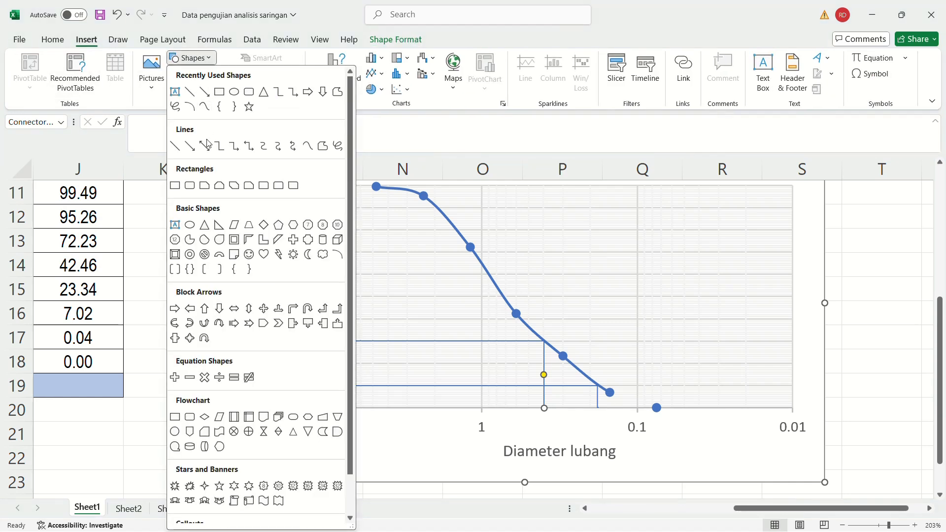
{"action": "left_click", "coordinate": [215, 153]}
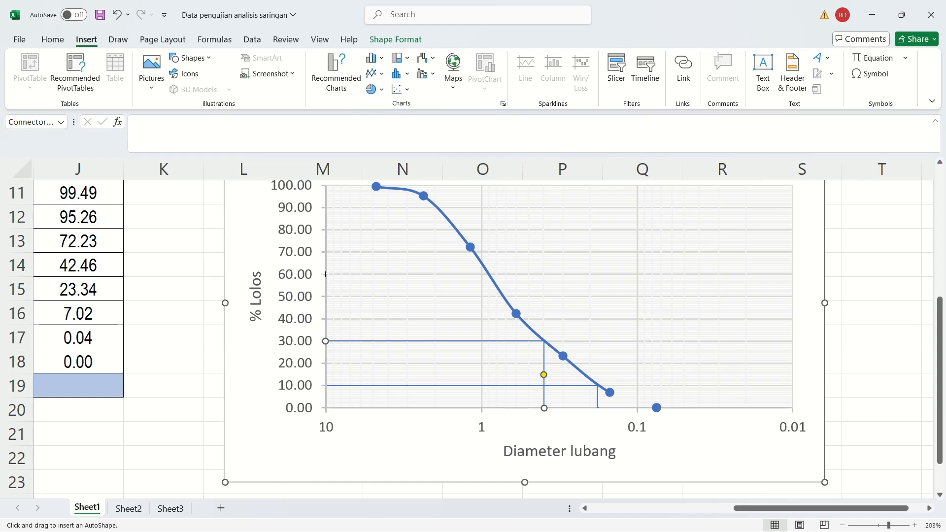
{"action": "left_click_drag", "start_coordinate": [327, 274], "coordinate": [445, 395]}
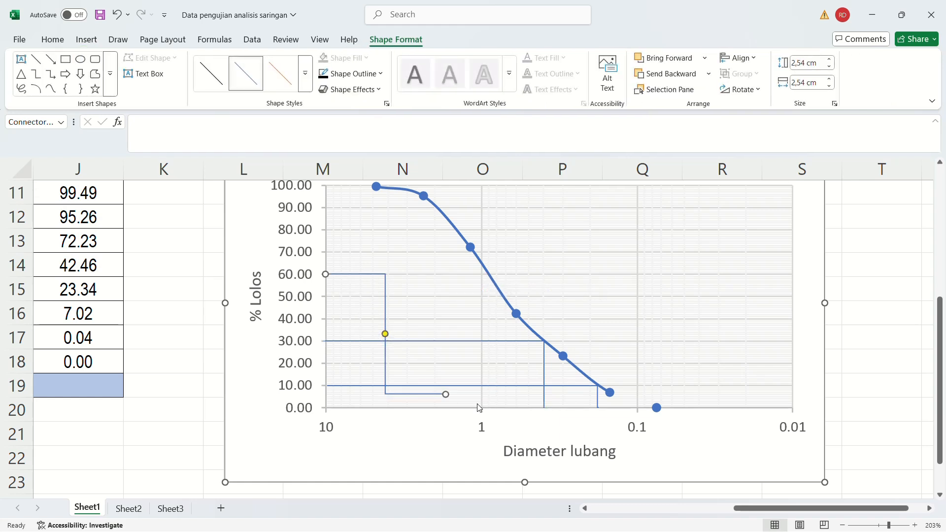
{"action": "left_click_drag", "start_coordinate": [445, 395], "coordinate": [490, 408]}
{"action": "left_click_drag", "start_coordinate": [407, 341], "coordinate": [489, 347]}
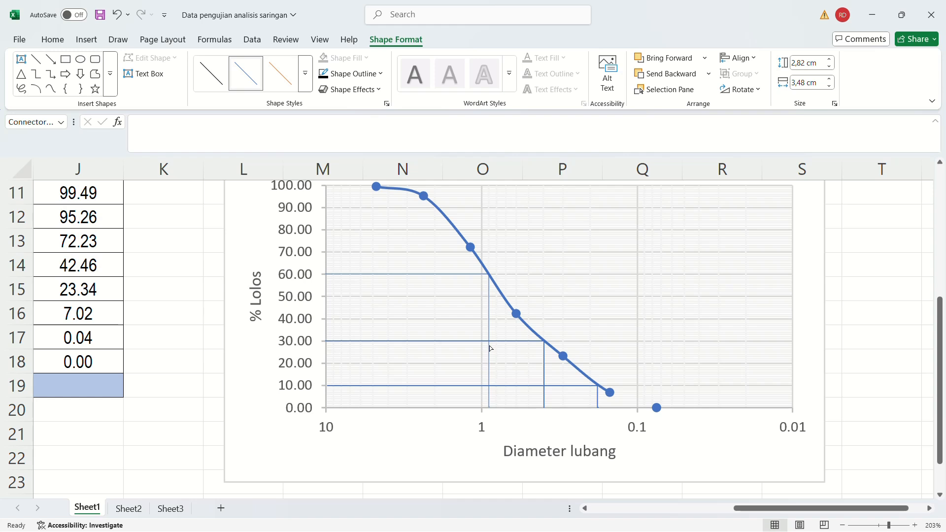
{"action": "left_click_drag", "start_coordinate": [489, 348], "coordinate": [489, 346]}
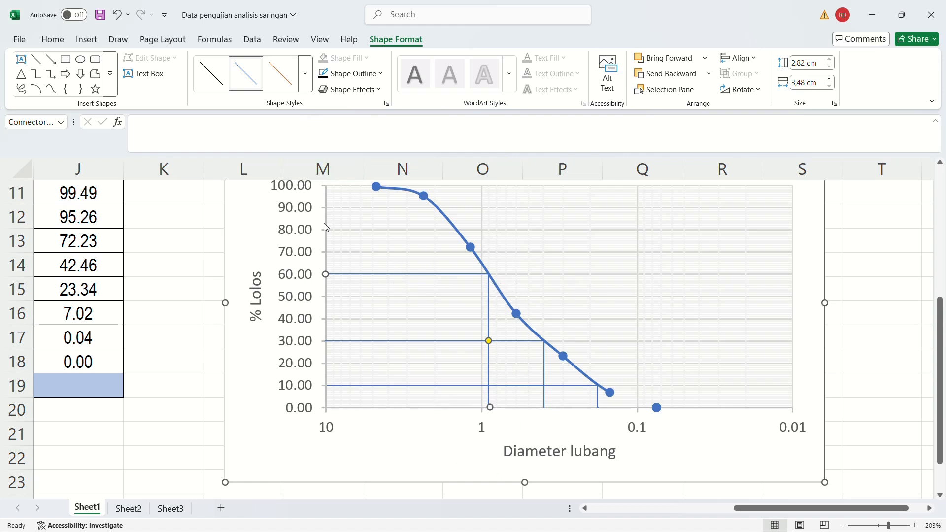
Apply the medium-weight black theme line style to the 60% connector.
{"action": "left_click", "coordinate": [306, 73]}
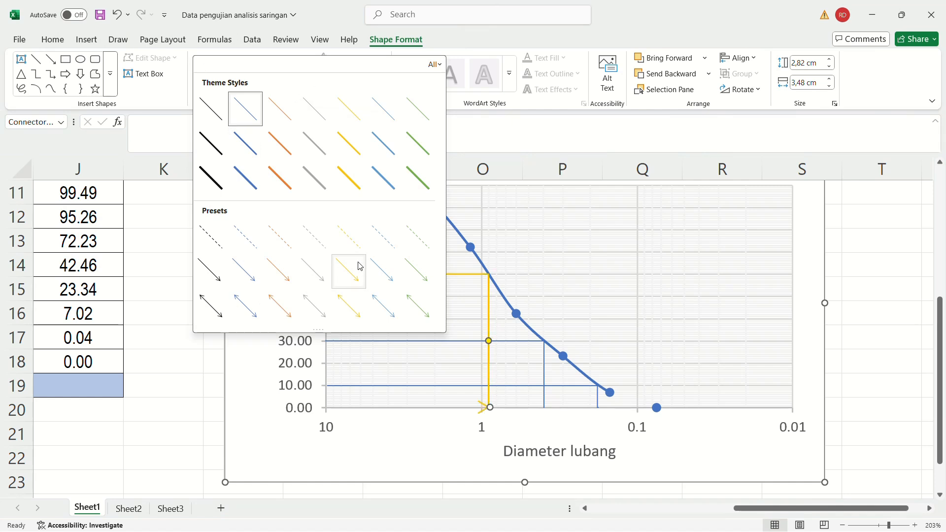
{"action": "left_click", "coordinate": [211, 177]}
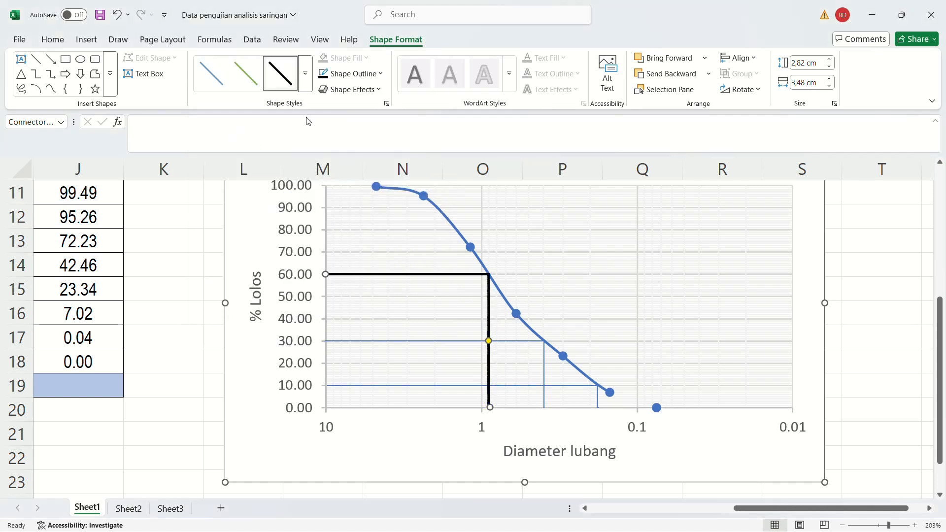
{"action": "left_click", "coordinate": [305, 73]}
{"action": "left_click", "coordinate": [211, 142]}
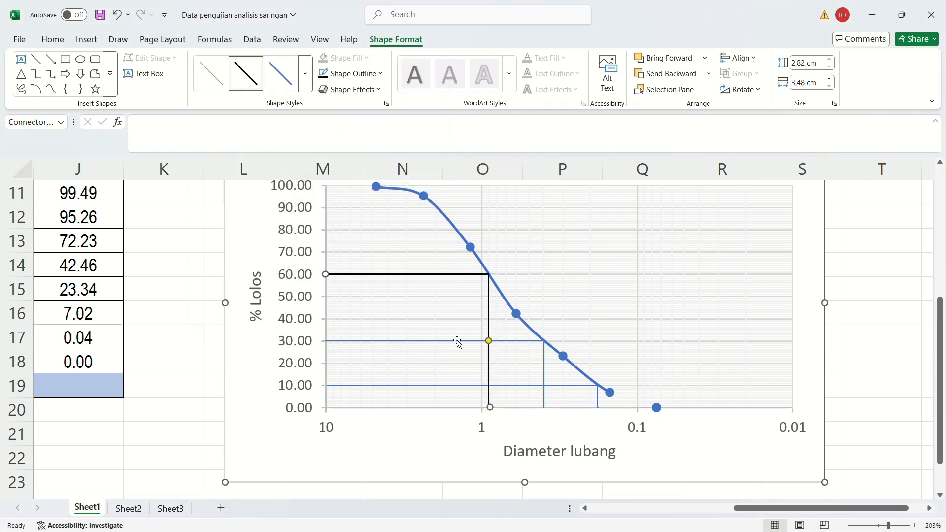
Apply the thin black theme line style to the 60% connector and the thin orange one to the 30% connector.
{"action": "left_click", "coordinate": [305, 73]}
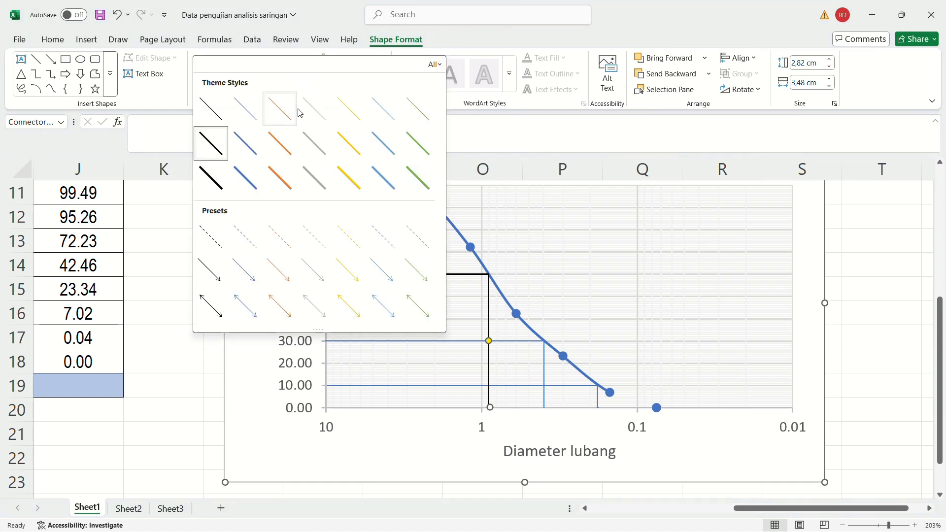
{"action": "left_click", "coordinate": [212, 111]}
{"action": "left_click", "coordinate": [403, 341]}
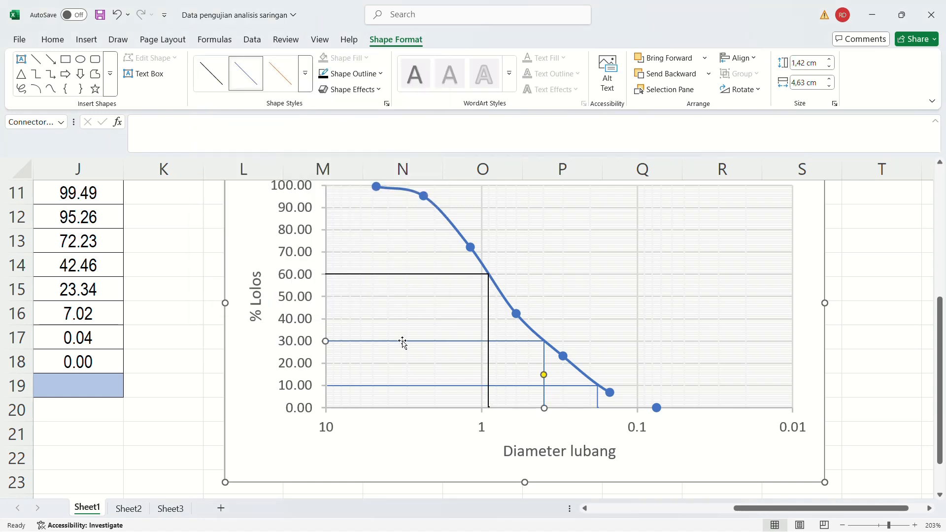
{"action": "left_click", "coordinate": [305, 78]}
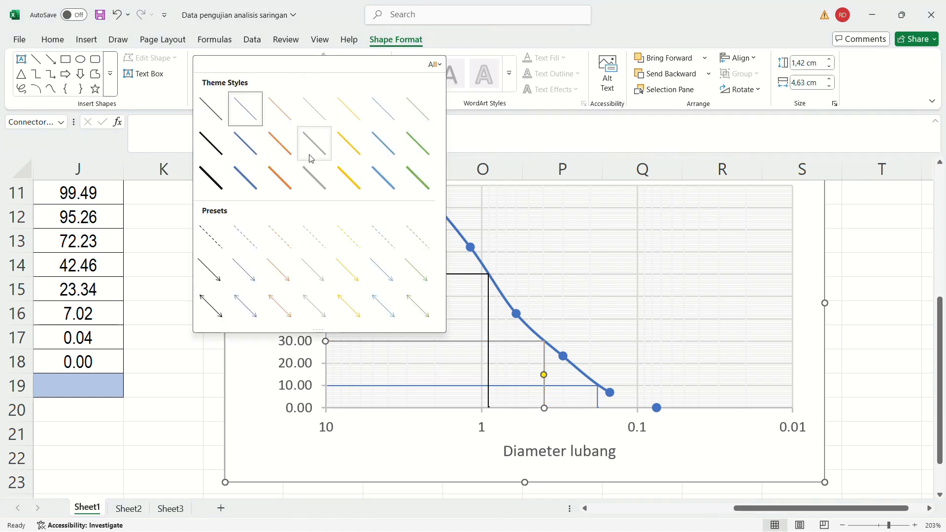
{"action": "left_click", "coordinate": [280, 108]}
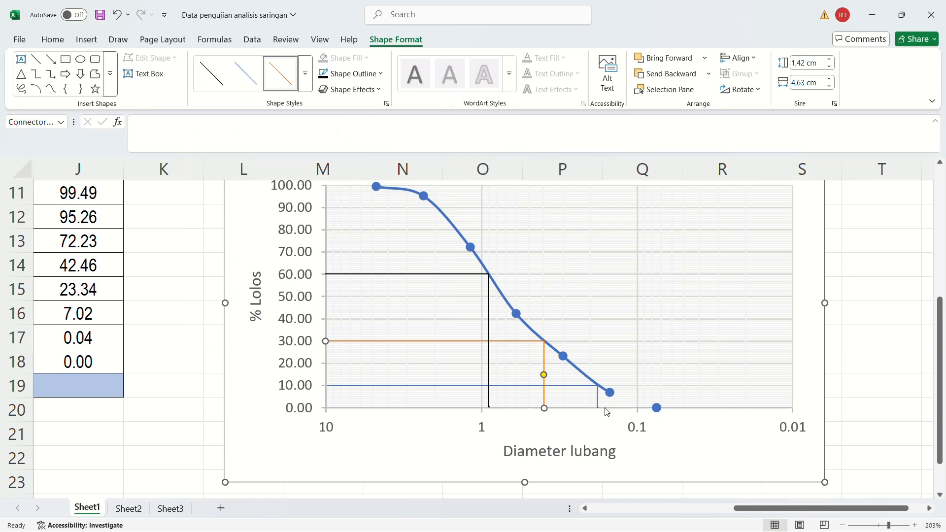
Apply the thin green theme line style to the 10% connector.
{"action": "left_click", "coordinate": [579, 389]}
{"action": "left_click", "coordinate": [305, 73]}
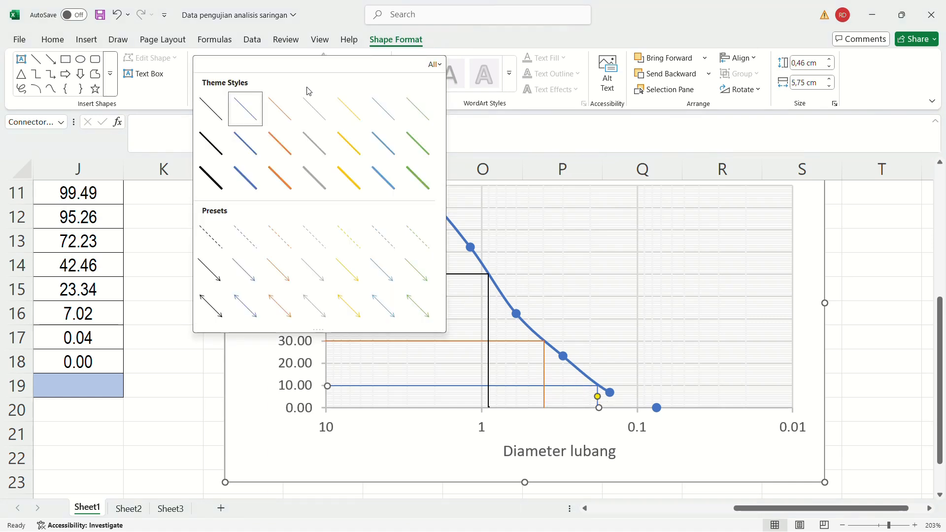
{"action": "left_click", "coordinate": [417, 109]}
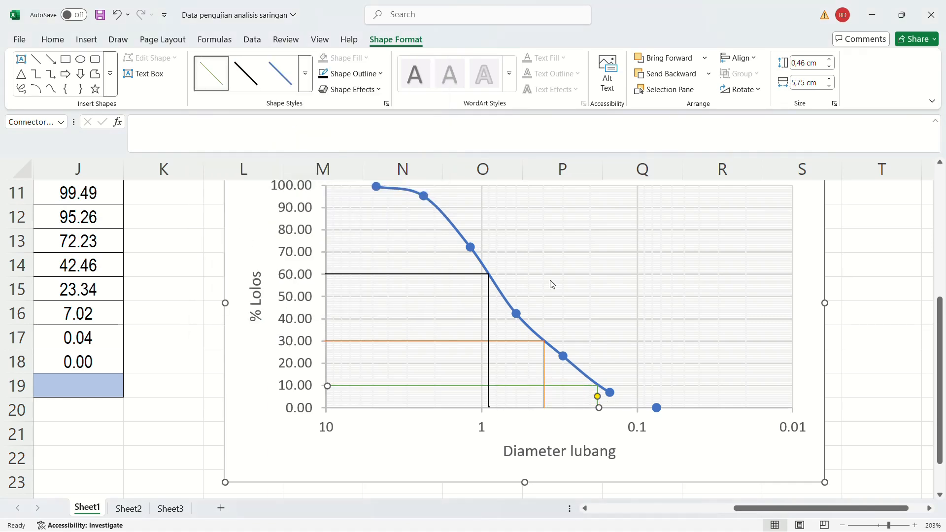
{"action": "left_click", "coordinate": [708, 458]}
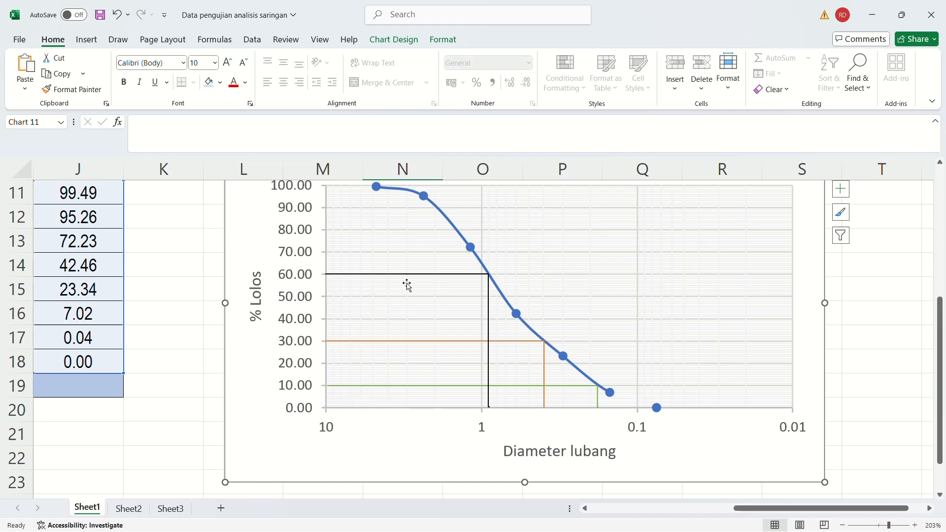
{"action": "scroll", "coordinate": [648, 309], "scroll_direction": "up", "scroll_amount": 1}
{"action": "scroll", "coordinate": [642, 300], "scroll_direction": "down", "scroll_amount": 1}
{"action": "scroll", "coordinate": [489, 316], "scroll_direction": "down", "scroll_amount": 1}
{"action": "scroll", "coordinate": [489, 318], "scroll_direction": "up", "scroll_amount": 2}
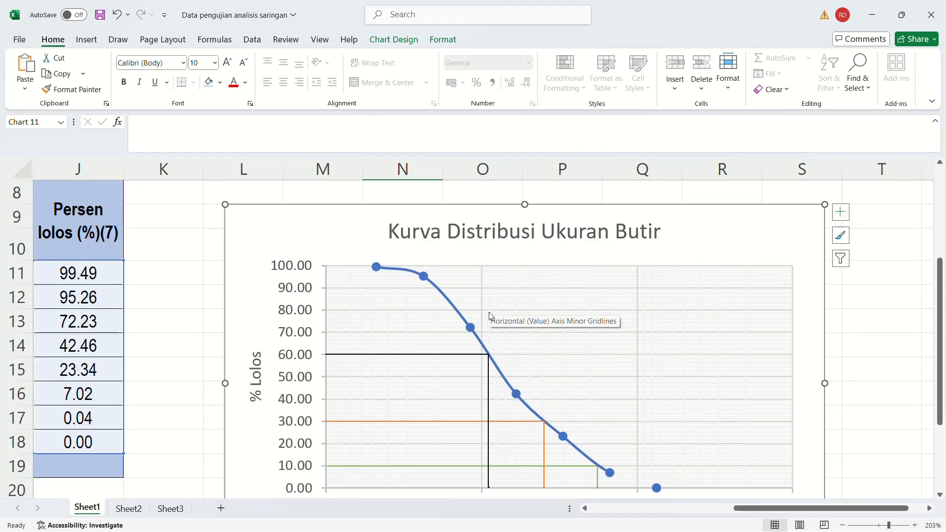
{"action": "scroll", "coordinate": [487, 309], "scroll_direction": "down", "scroll_amount": 1}
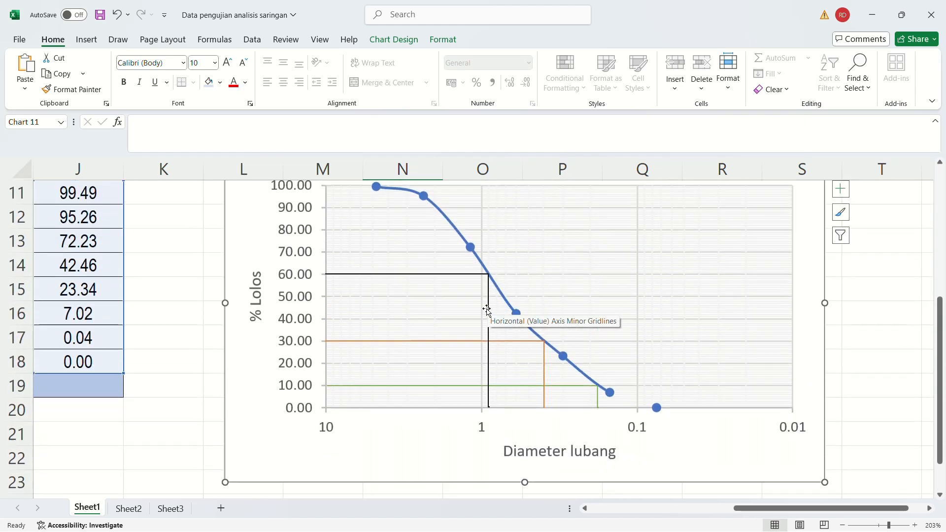
{"action": "left_click", "coordinate": [87, 40]}
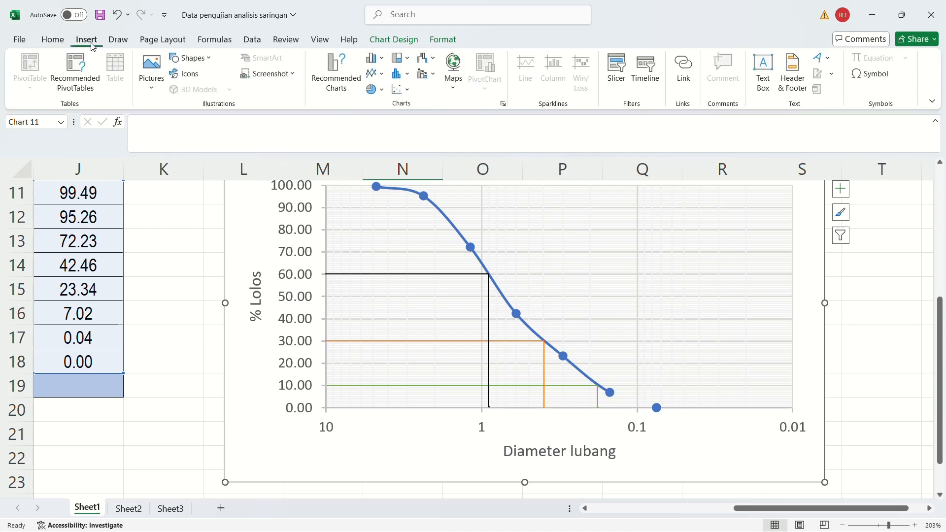
{"action": "left_click", "coordinate": [763, 72]}
{"action": "left_click_drag", "start_coordinate": [592, 272], "coordinate": [713, 393]}
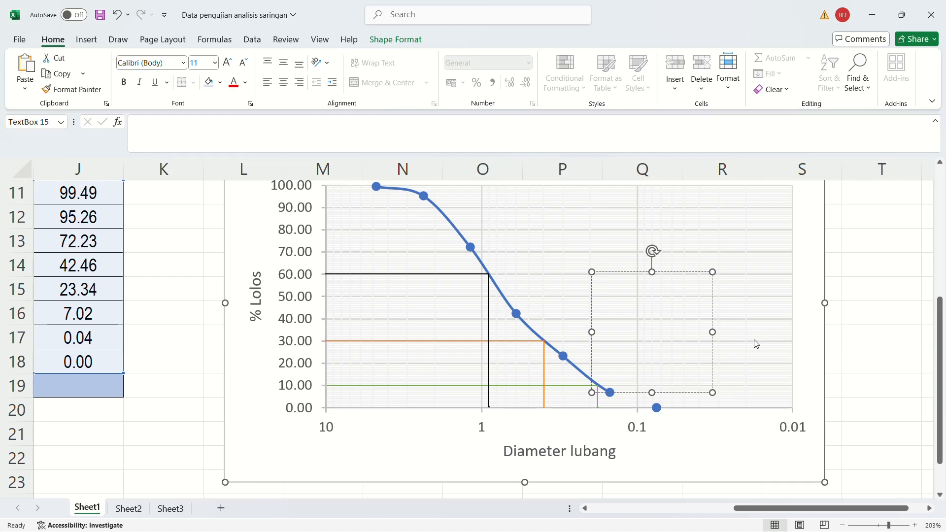
{"action": "left_click_drag", "start_coordinate": [651, 393], "coordinate": [648, 315]}
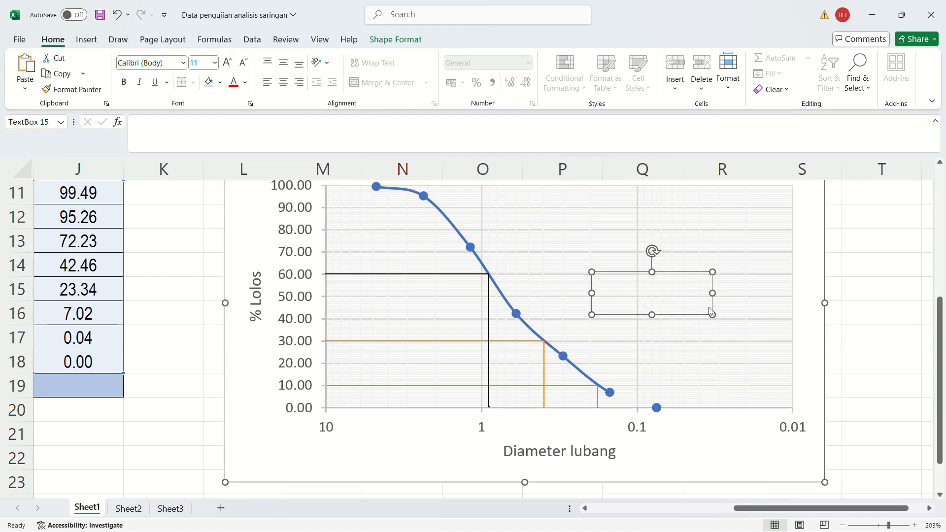
{"action": "left_click_drag", "start_coordinate": [716, 294], "coordinate": [640, 295]}
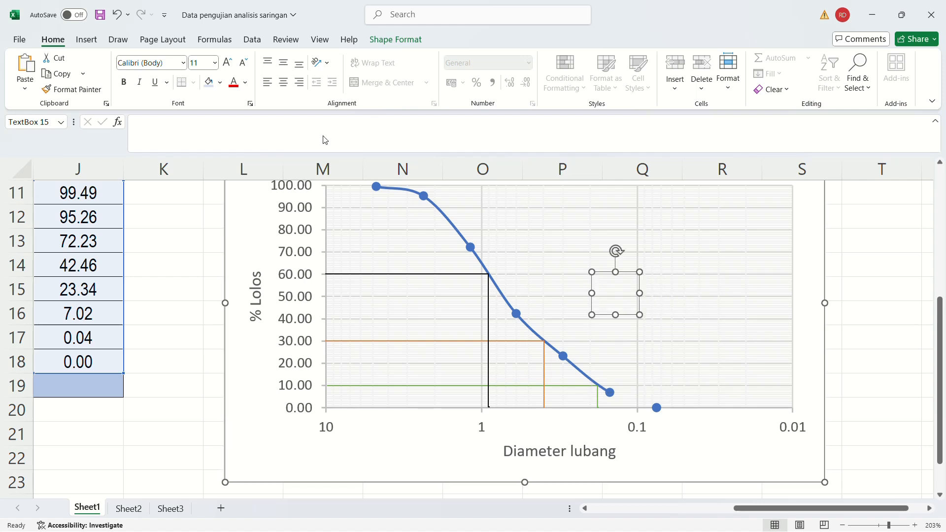
{"action": "left_click", "coordinate": [626, 297]}
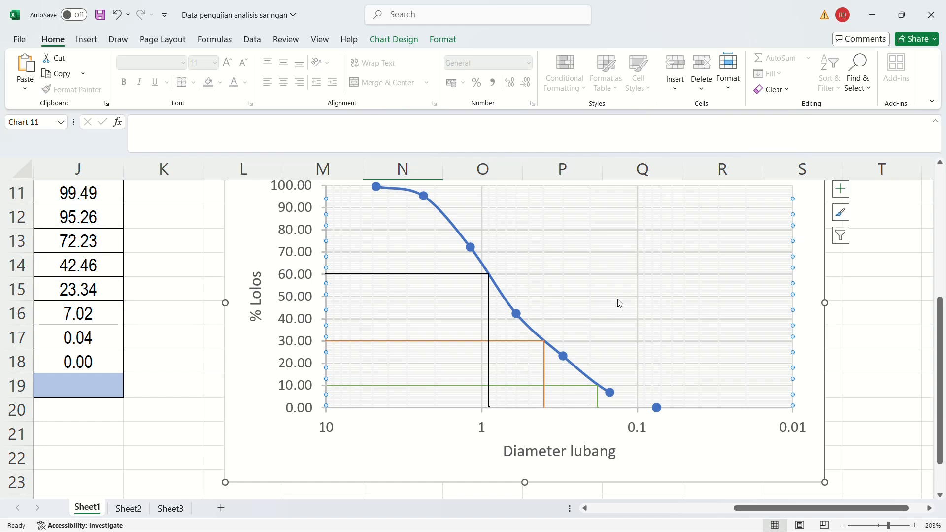
{"action": "scroll", "coordinate": [625, 308], "scroll_direction": "down", "scroll_amount": 1}
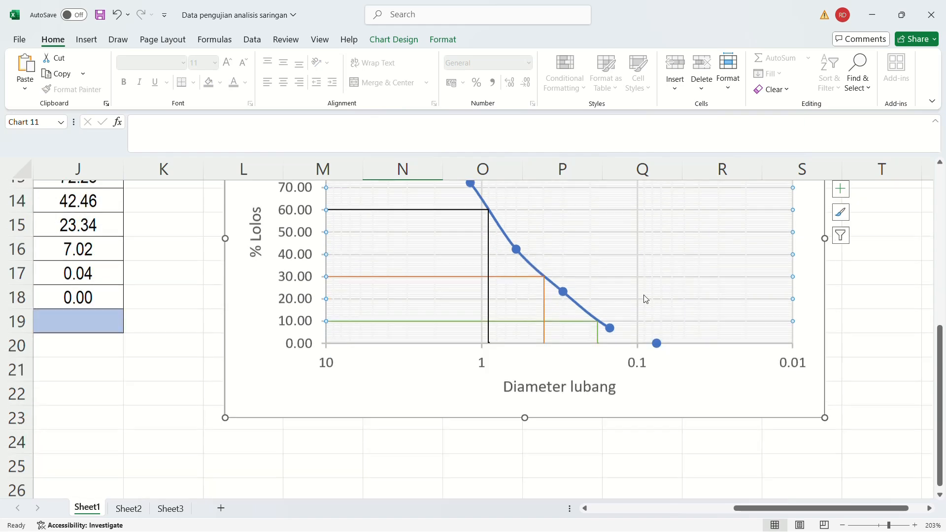
{"action": "left_click", "coordinate": [579, 202]}
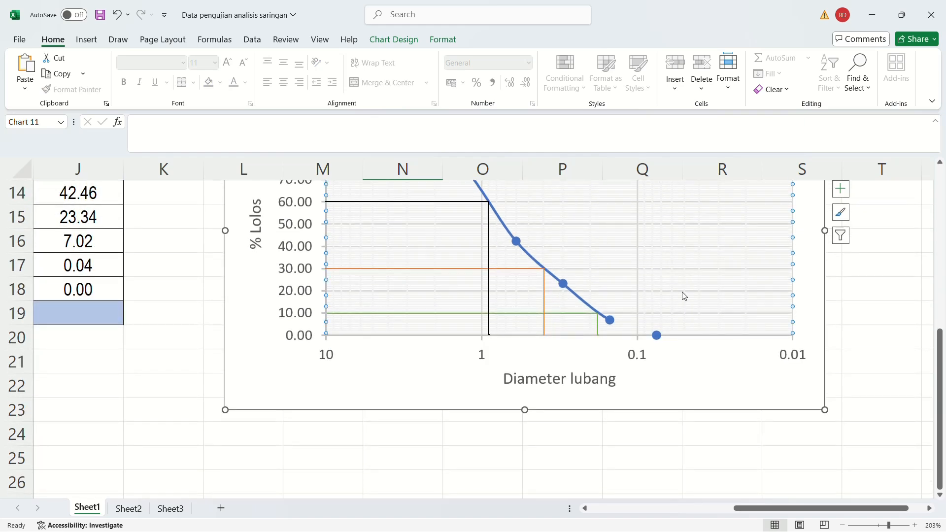
{"action": "scroll", "coordinate": [683, 296], "scroll_direction": "up", "scroll_amount": 2}
{"action": "scroll", "coordinate": [625, 304], "scroll_direction": "down", "scroll_amount": 2}
{"action": "scroll", "coordinate": [652, 350], "scroll_direction": "down", "scroll_amount": 2}
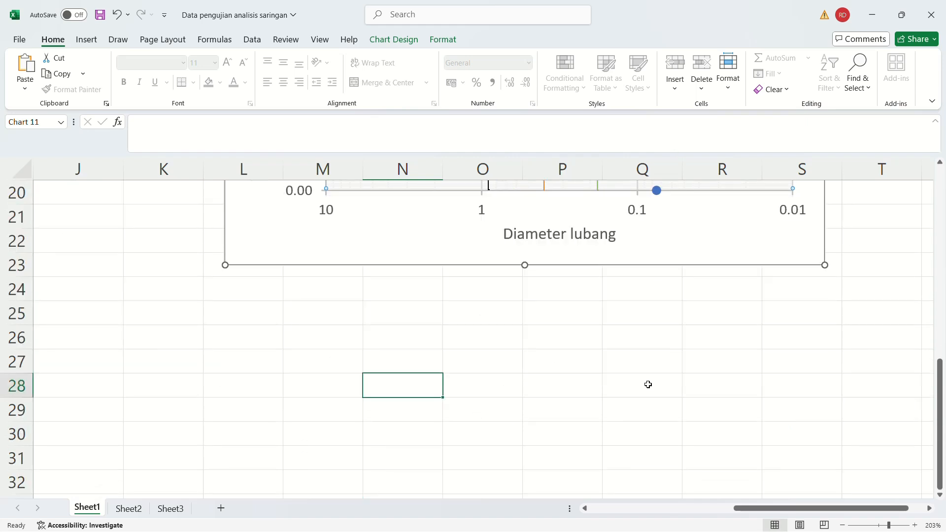
{"action": "scroll", "coordinate": [648, 384], "scroll_direction": "up", "scroll_amount": 4}
Insert a text box in the empty plot area to the right of the curve and enter D10 in it.
{"action": "left_click", "coordinate": [86, 40]}
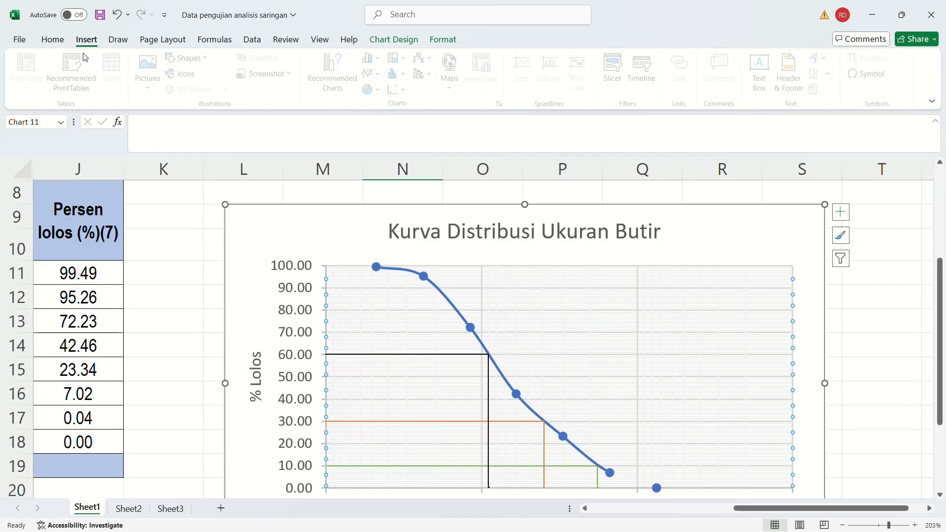
{"action": "left_click", "coordinate": [763, 71]}
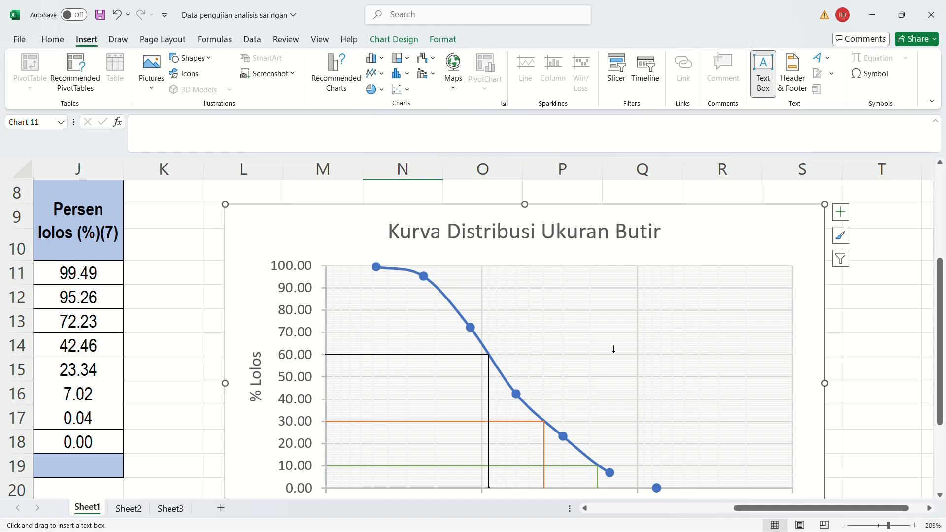
{"action": "left_click_drag", "start_coordinate": [613, 350], "coordinate": [734, 472]}
{"action": "type", "text": "D"}
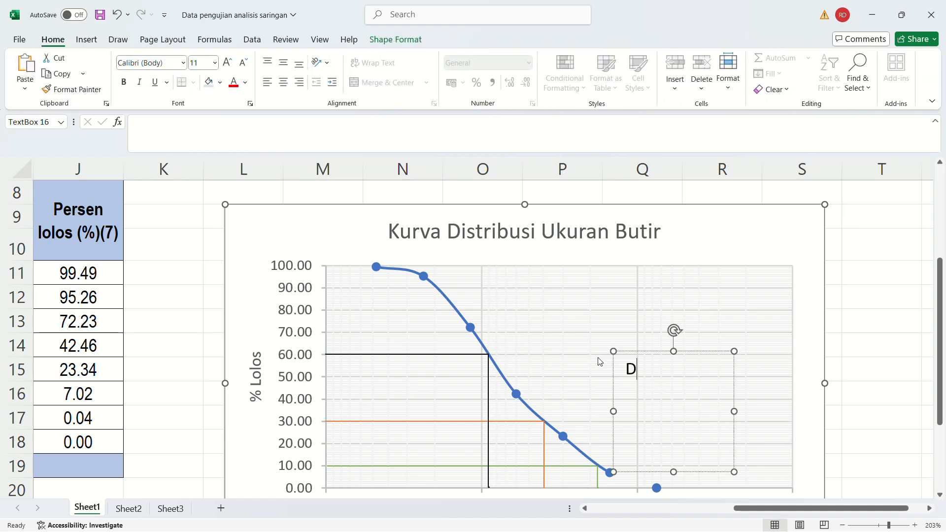
{"action": "type", "text": "10"}
Set the D10 label's font size to 8.
{"action": "left_click", "coordinate": [660, 369]}
{"action": "left_click", "coordinate": [655, 368]}
{"action": "left_click", "coordinate": [661, 372]}
{"action": "left_click", "coordinate": [646, 369]}
{"action": "double_click", "coordinate": [654, 369]}
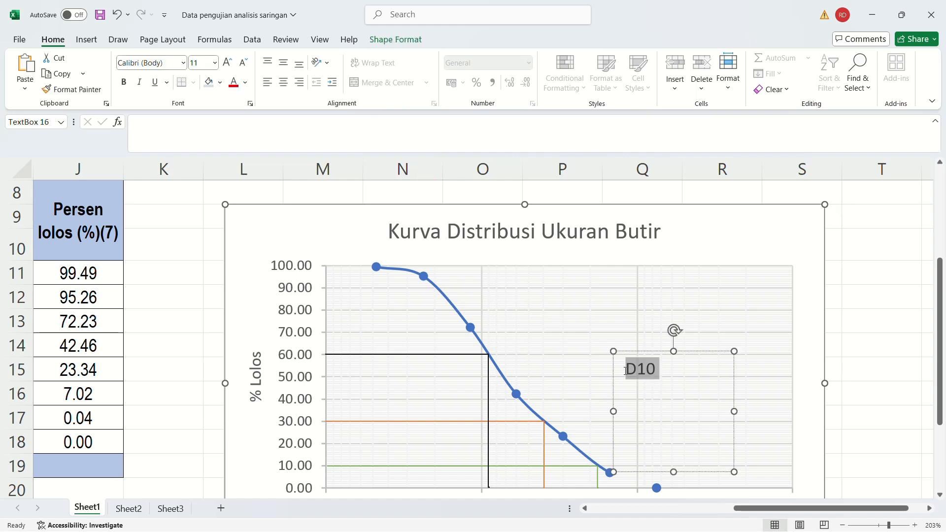
{"action": "left_click", "coordinate": [215, 63]}
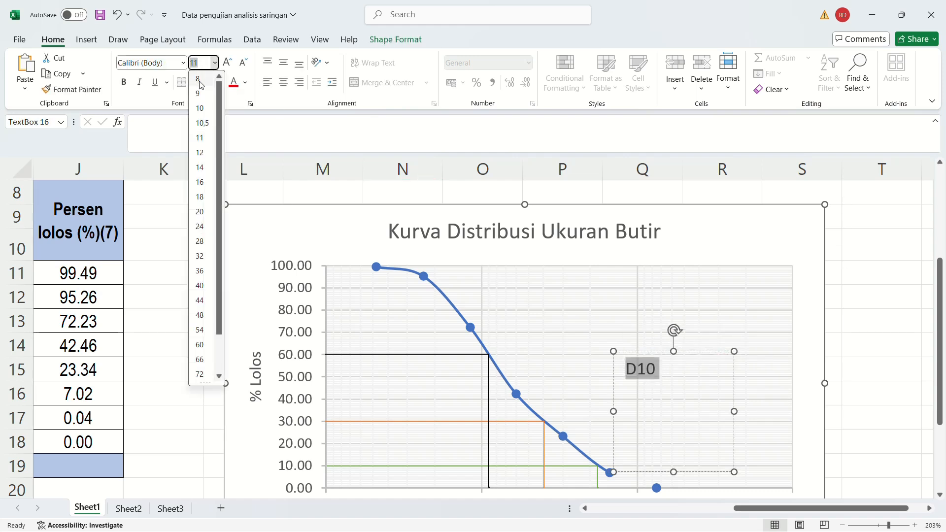
{"action": "left_click", "coordinate": [199, 77]}
Shrink the text box closely around the D10 label and centre its text.
{"action": "left_click_drag", "start_coordinate": [734, 472], "coordinate": [624, 363]}
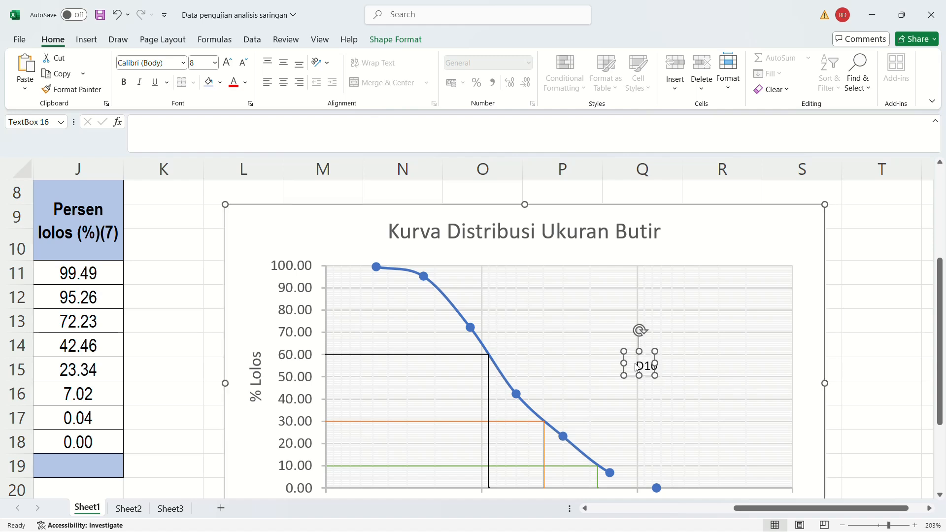
{"action": "left_click", "coordinate": [637, 366]}
{"action": "left_click", "coordinate": [625, 373]}
{"action": "left_click", "coordinate": [636, 366]}
{"action": "left_click", "coordinate": [283, 82]}
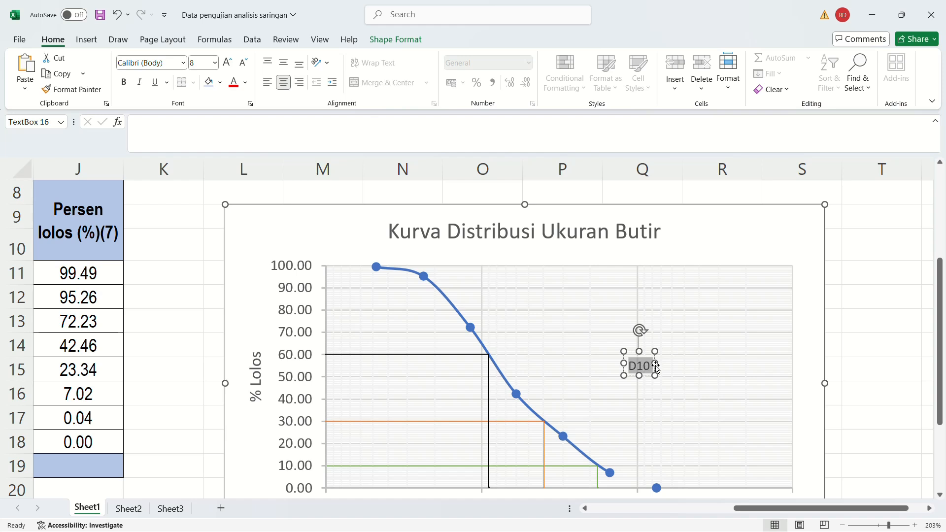
Tighten the D10 text box further to about 0.58 cm wide and 0.47 cm high.
{"action": "left_click_drag", "start_coordinate": [653, 363], "coordinate": [637, 352]}
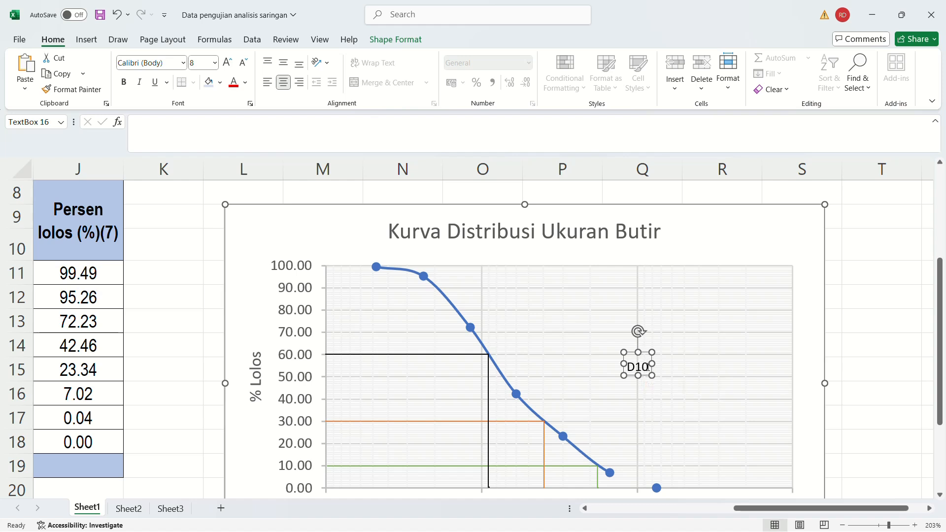
{"action": "left_click_drag", "start_coordinate": [628, 366], "coordinate": [627, 367]}
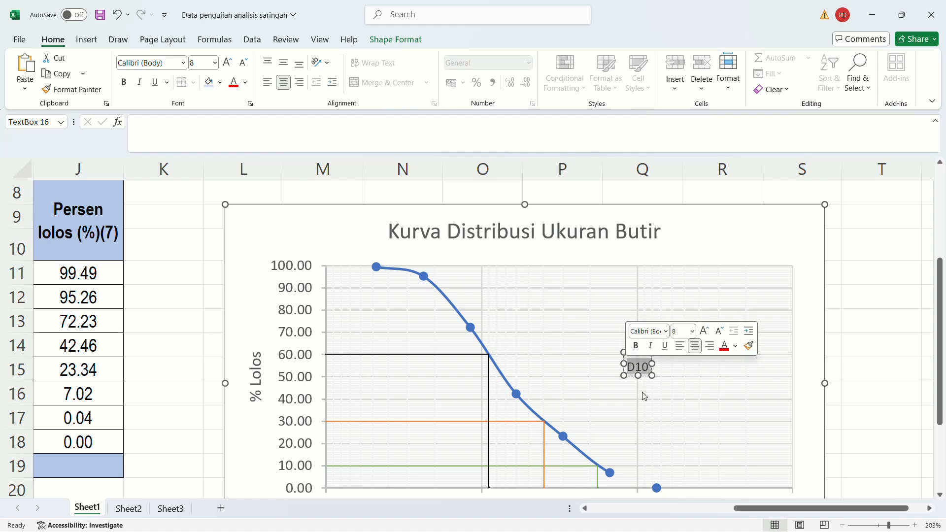
{"action": "left_click", "coordinate": [641, 358]}
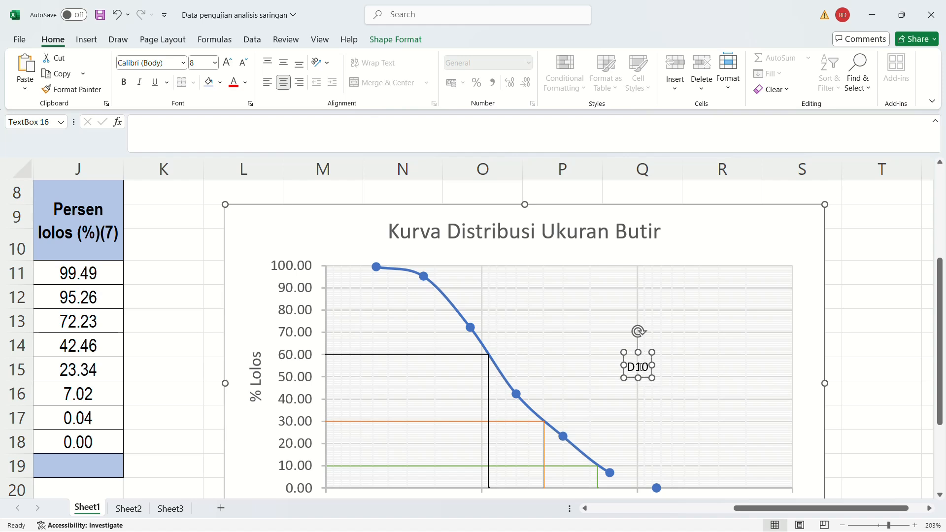
{"action": "left_click_drag", "start_coordinate": [638, 352], "coordinate": [637, 355]}
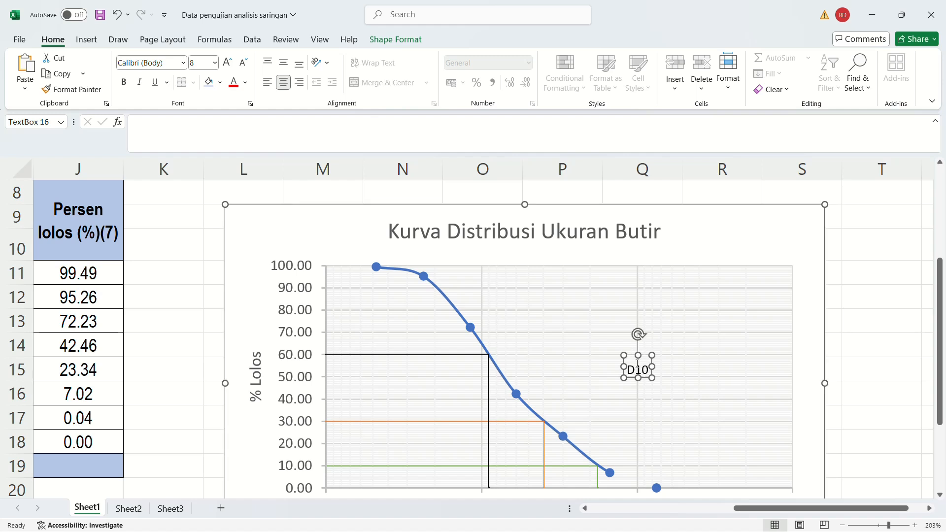
Give the D10 text box a light blue fill with a black outline.
{"action": "left_click", "coordinate": [394, 40]}
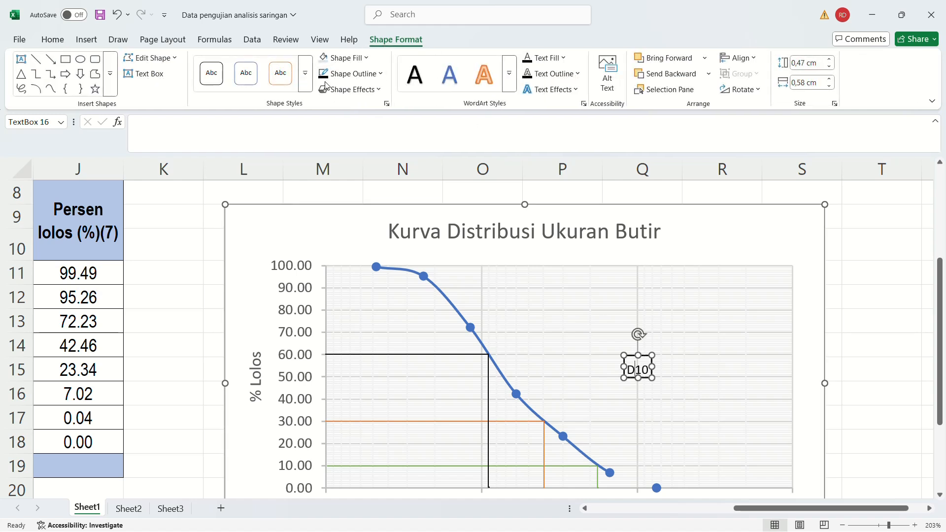
{"action": "left_click", "coordinate": [363, 61]}
{"action": "left_click", "coordinate": [854, 328]}
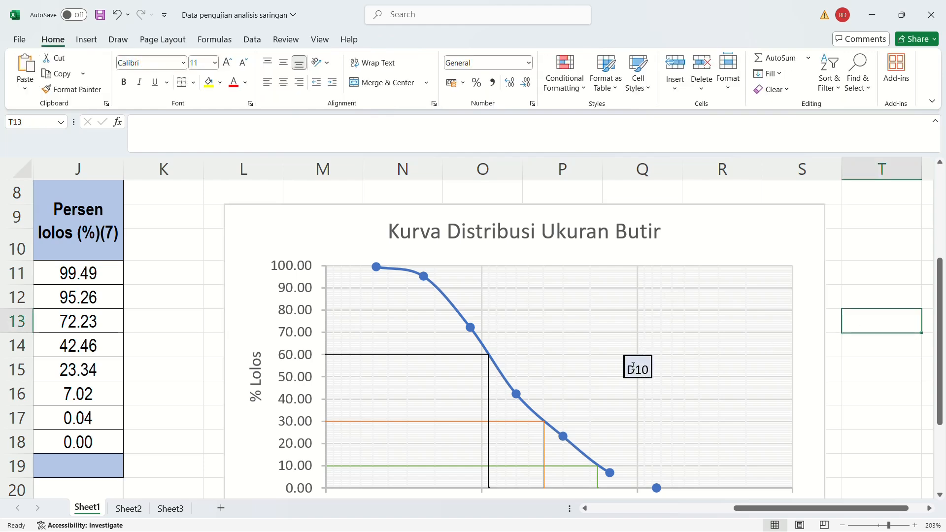
Reduce the D10 text box's outline weight to ¼ pt.
{"action": "left_click", "coordinate": [648, 374]}
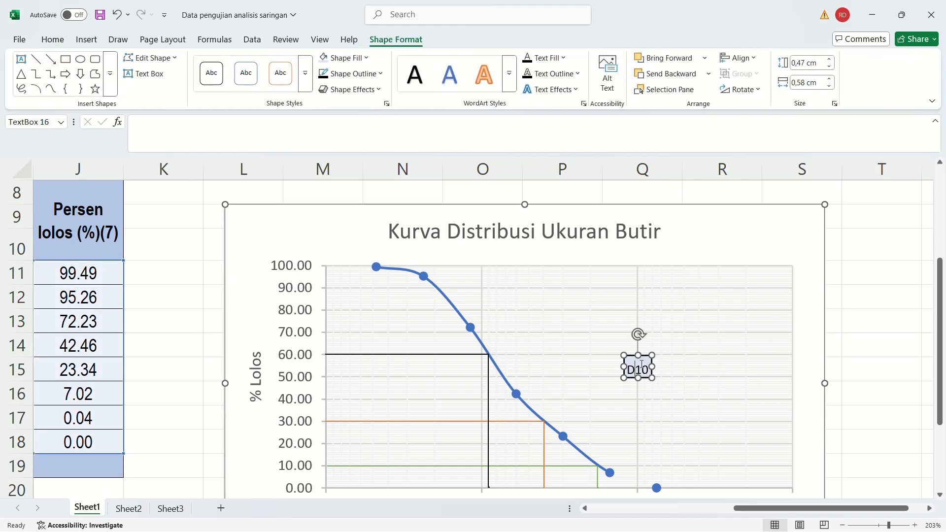
{"action": "left_click", "coordinate": [373, 75]}
{"action": "mouse_move", "coordinate": [392, 334]}
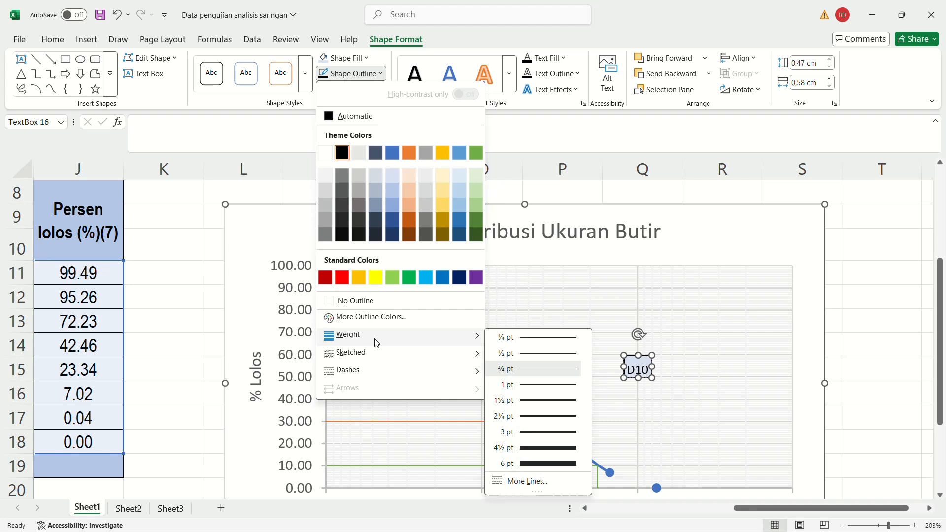
{"action": "left_click", "coordinate": [534, 344]}
{"action": "left_click", "coordinate": [866, 307]}
Move the D10 label beside the 10% connector's bend on the curve and paste a copy of it into the chart.
{"action": "left_click", "coordinate": [639, 369]}
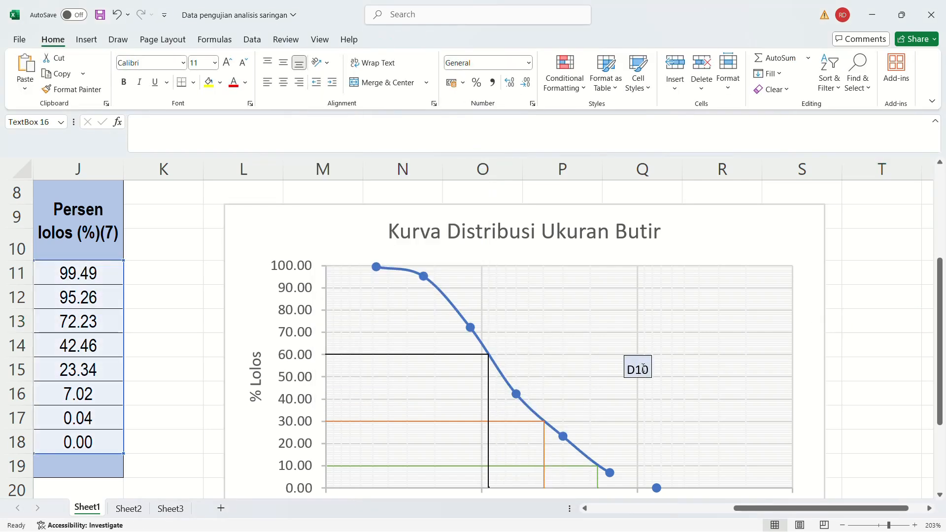
{"action": "left_click_drag", "start_coordinate": [632, 357], "coordinate": [609, 441]}
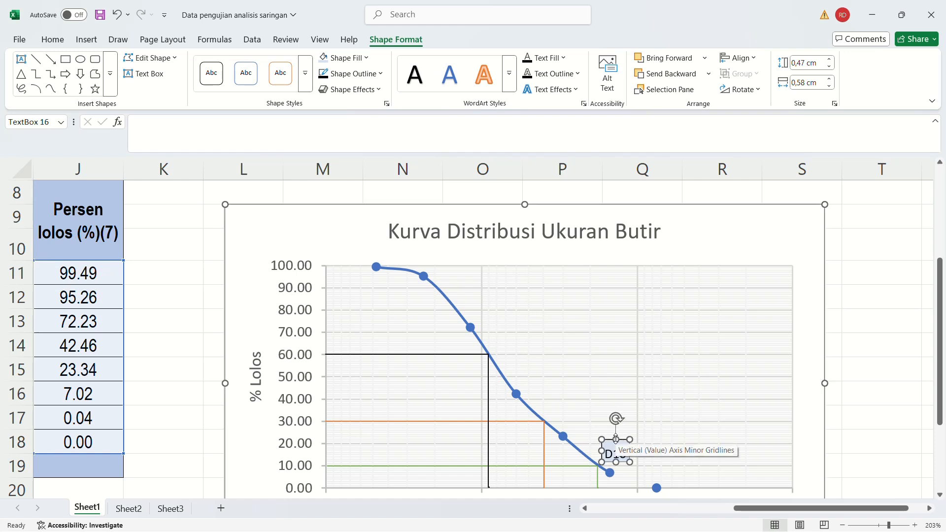
{"action": "key", "text": "ctrl+v"}
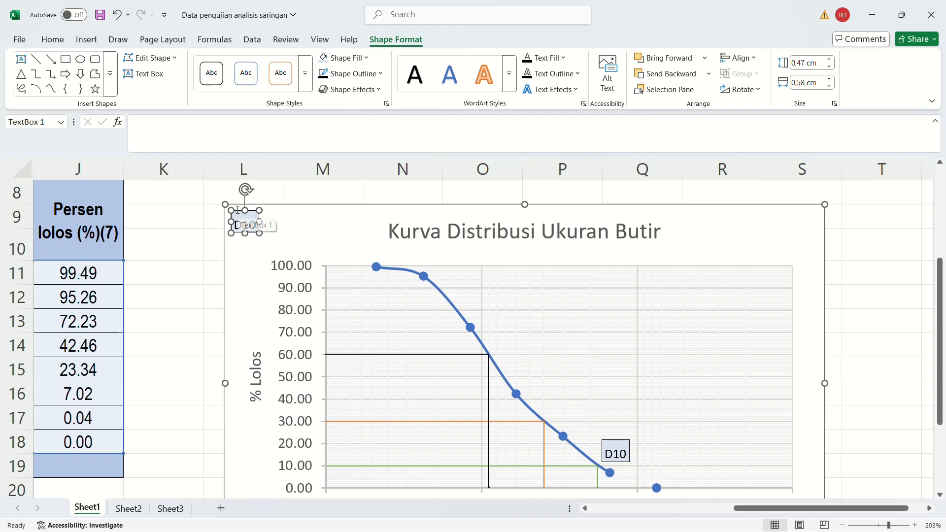
Place copies of the D10 label beside the 30% and 60% connectors' bends on the curve, and relabel the 60% copy D60.
{"action": "left_click_drag", "start_coordinate": [242, 224], "coordinate": [557, 396]}
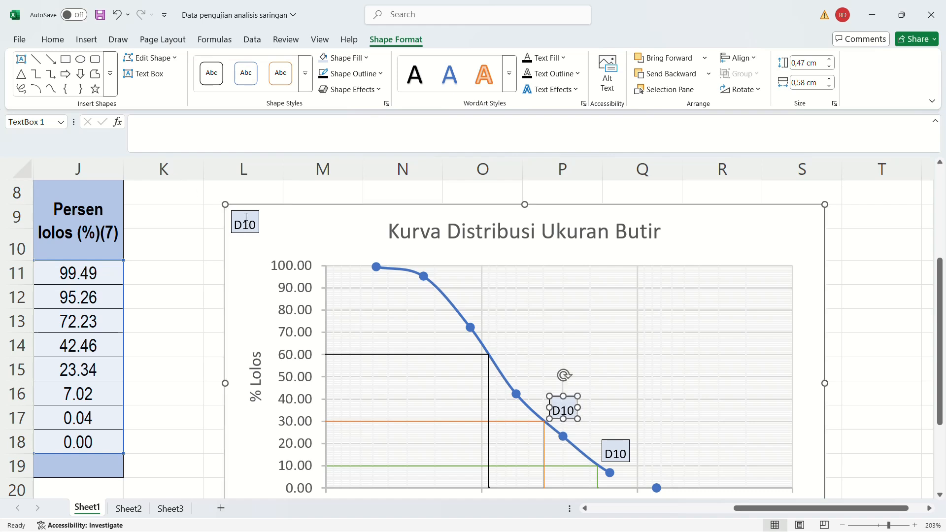
{"action": "left_click_drag", "start_coordinate": [246, 216], "coordinate": [500, 328]}
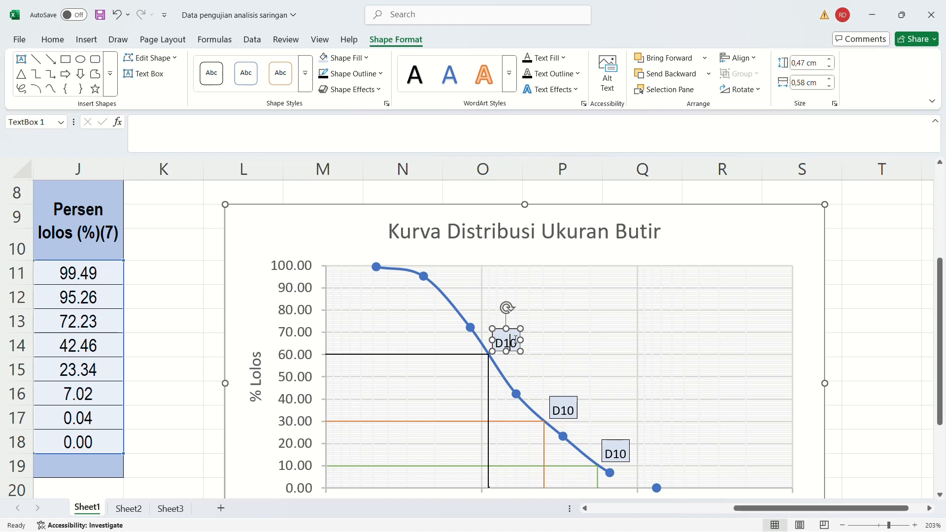
{"action": "key", "text": "BackSpace"}
{"action": "type", "text": "6"}
Change the text of the label beside the 30% connector's bend to D30 and deselect the chart.
{"action": "left_click", "coordinate": [567, 409]}
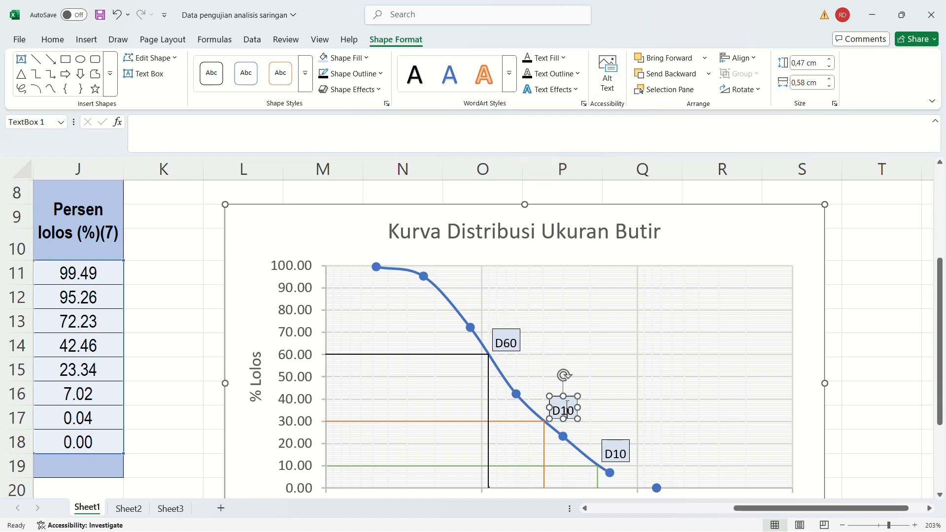
{"action": "key", "text": "BackSpace"}
{"action": "type", "text": "3"}
{"action": "scroll", "coordinate": [640, 370], "scroll_direction": "down", "scroll_amount": 2}
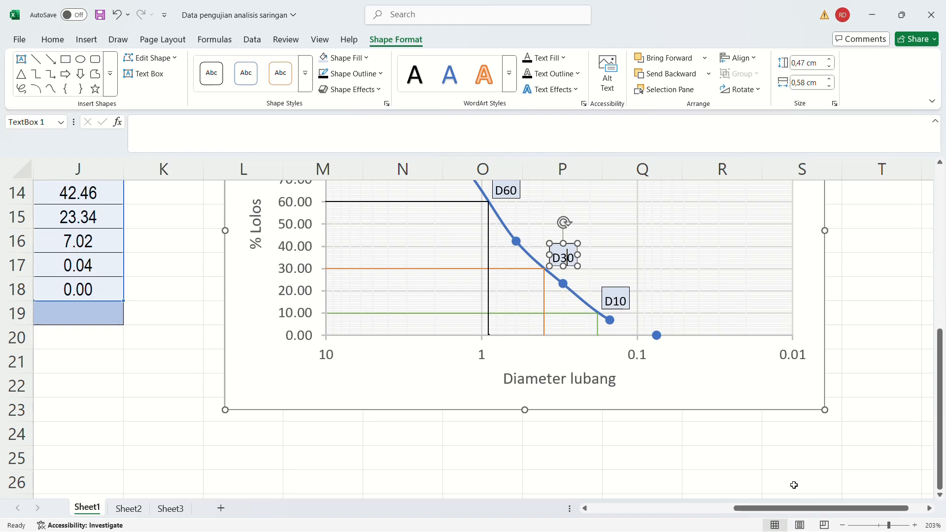
{"action": "left_click", "coordinate": [702, 437]}
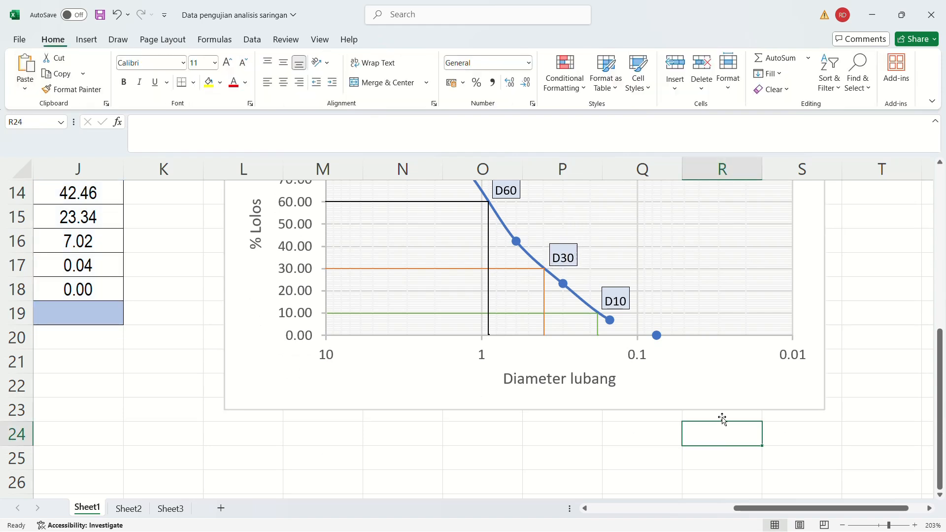
Examine the finished chart up close, checking where the D60, D30 and D10 lines meet the curve and the diameter axis.
{"action": "left_click", "coordinate": [879, 525]}
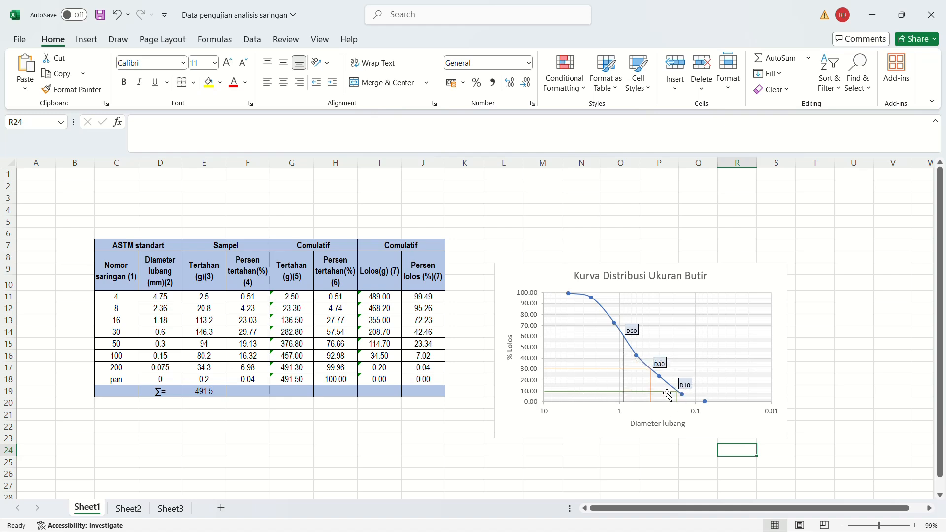
{"action": "left_click", "coordinate": [895, 526]}
{"action": "scroll", "coordinate": [825, 373], "scroll_direction": "up", "scroll_amount": 2}
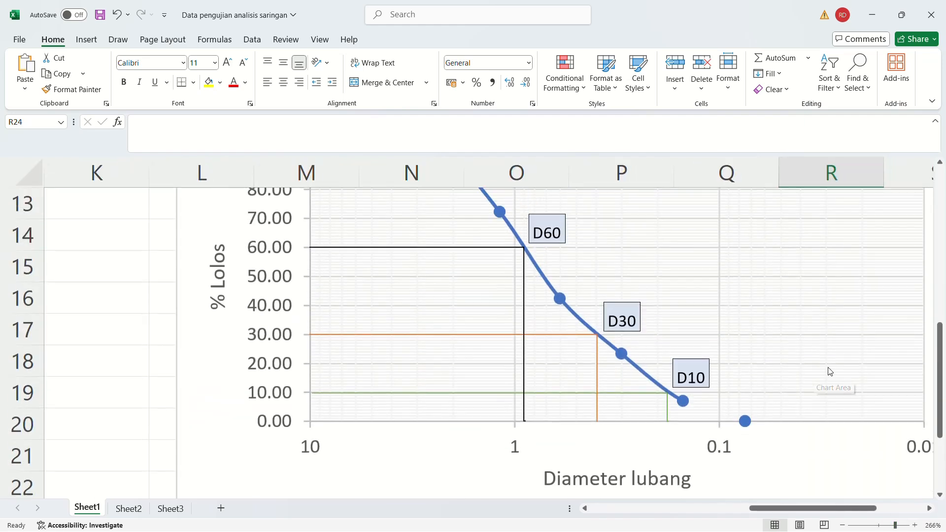
{"action": "scroll", "coordinate": [830, 372], "scroll_direction": "down", "scroll_amount": 1}
{"action": "scroll", "coordinate": [830, 372], "scroll_direction": "up", "scroll_amount": 1}
{"action": "scroll", "coordinate": [830, 372], "scroll_direction": "down", "scroll_amount": 1}
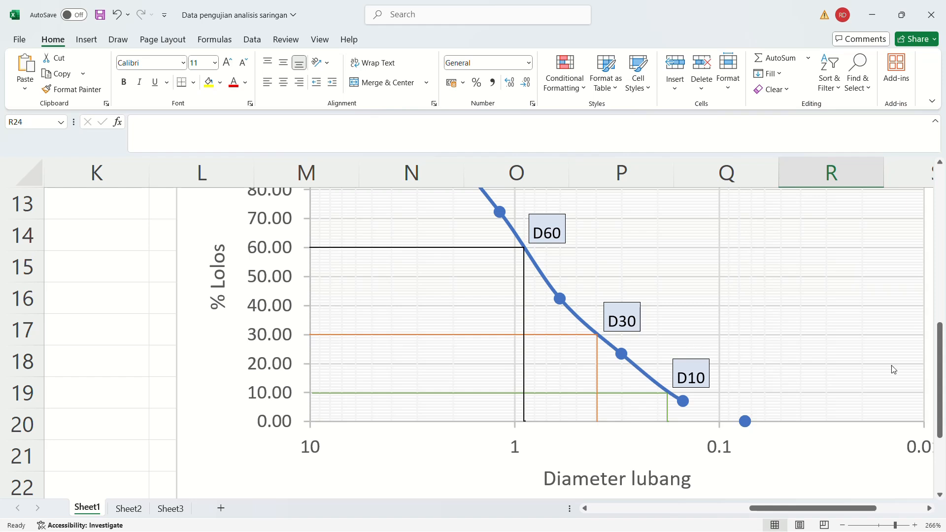
{"action": "scroll", "coordinate": [882, 364], "scroll_direction": "up", "scroll_amount": 1}
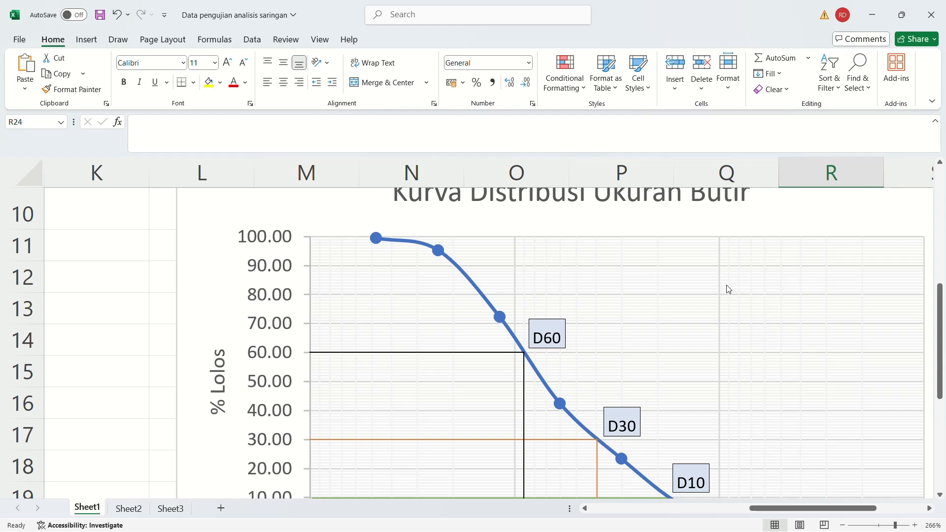
{"action": "scroll", "coordinate": [754, 294], "scroll_direction": "down", "scroll_amount": 1}
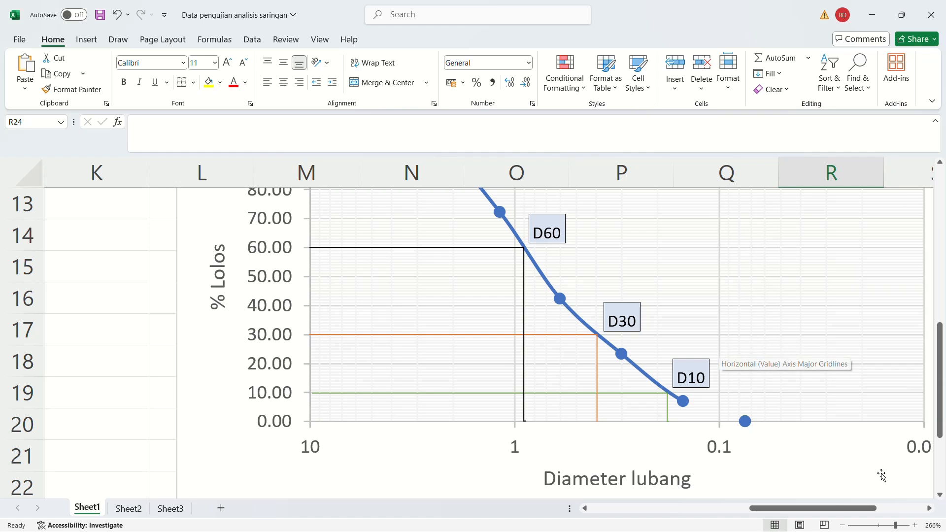
{"action": "mouse_move", "coordinate": [830, 508]}
{"action": "left_mouse_down"}
{"action": "mouse_move", "coordinate": [855, 515]}
{"action": "mouse_move", "coordinate": [843, 512]}
{"action": "left_mouse_up"}
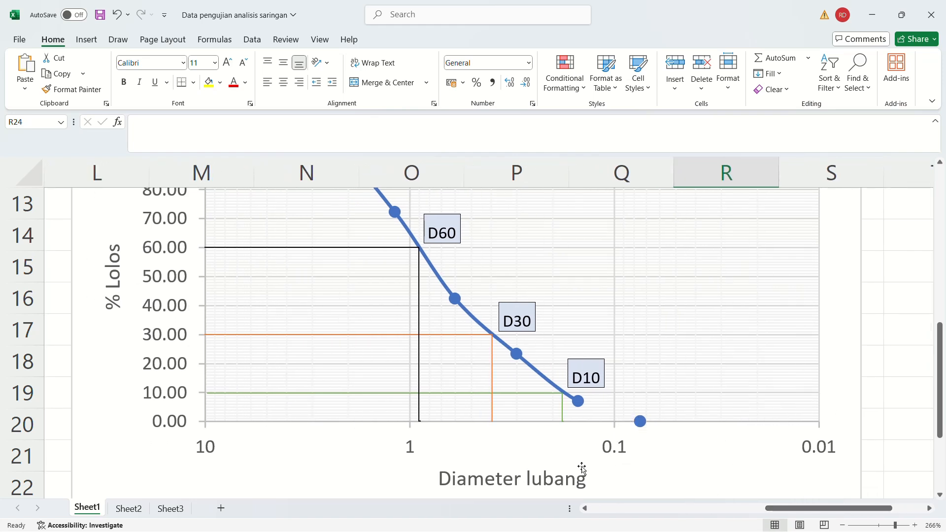
{"action": "left_click_drag", "start_coordinate": [771, 511], "coordinate": [756, 514]}
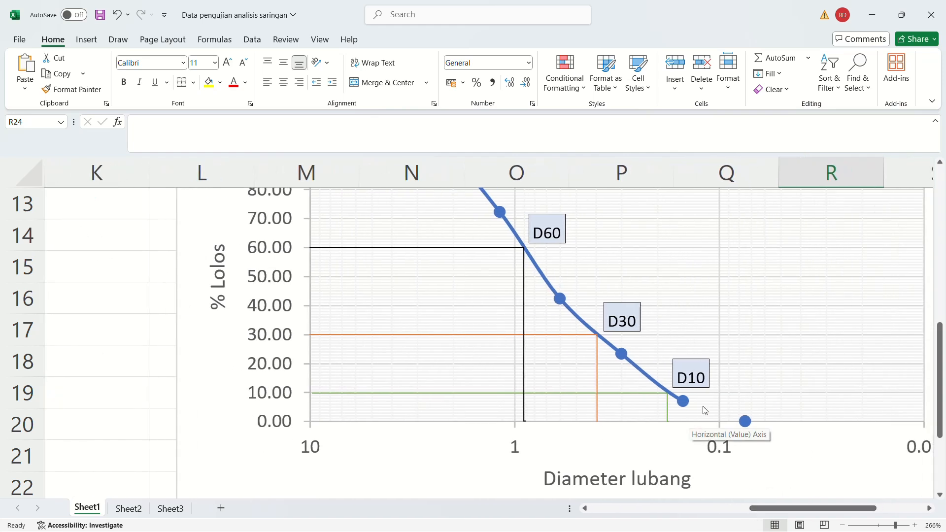
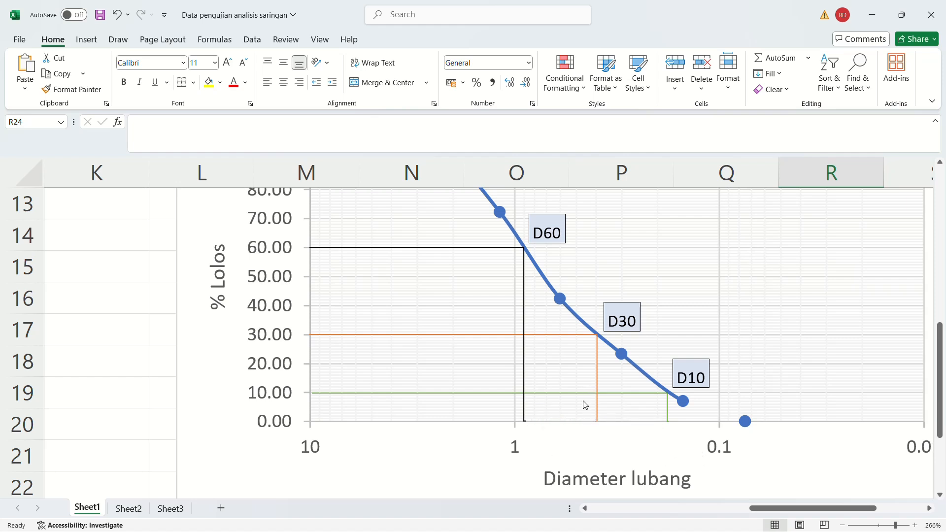
Switch to the Word practicum module and read the uniformity and gradation coefficient formulas below the grain-size distribution curve.
{"action": "left_click", "coordinate": [881, 526]}
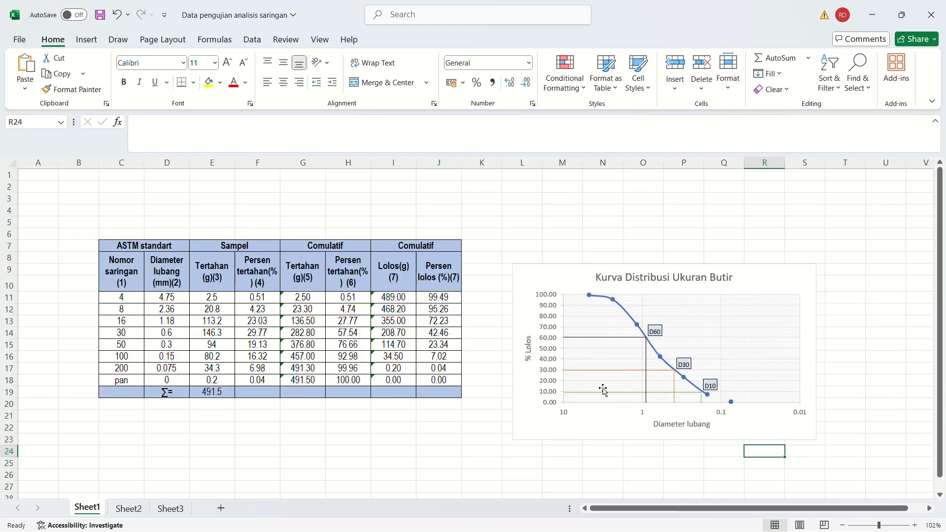
{"action": "scroll", "coordinate": [621, 394], "scroll_direction": "down", "scroll_amount": 1}
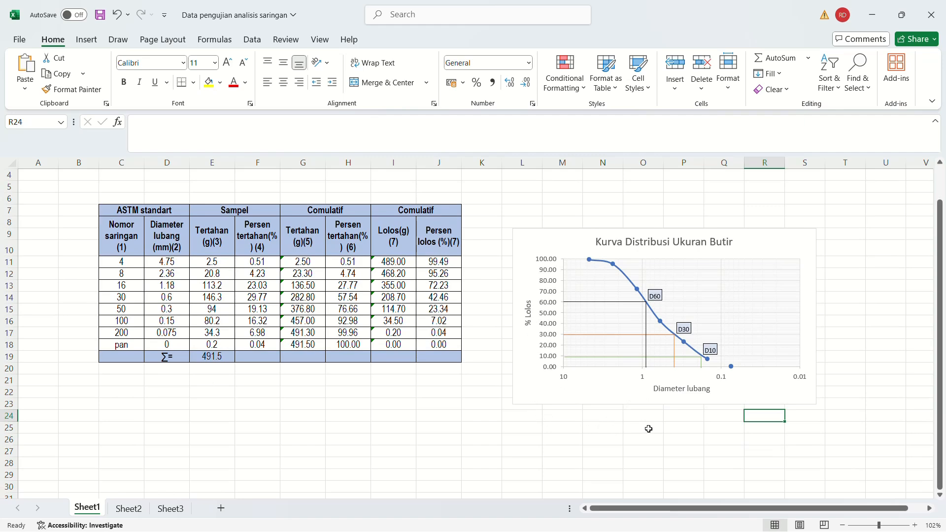
{"action": "mouse_move", "coordinate": [591, 530]}
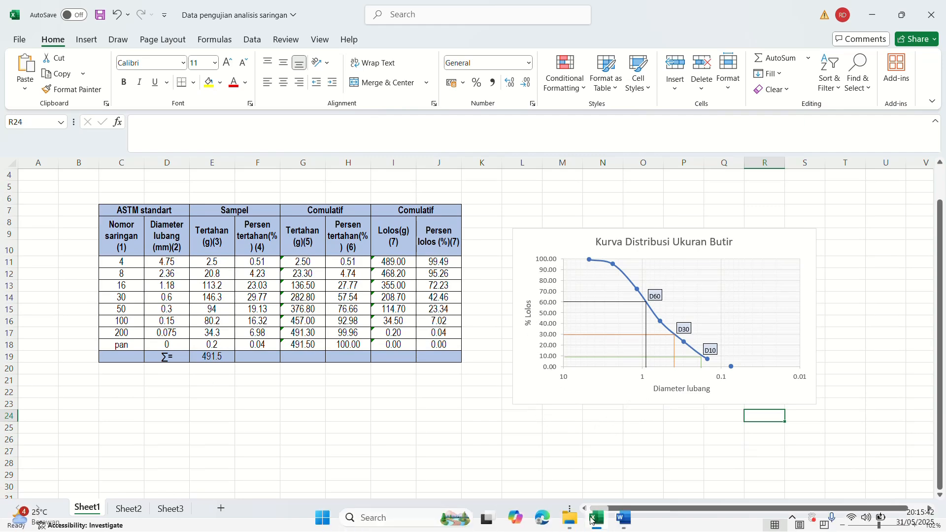
{"action": "left_click", "coordinate": [623, 520]}
{"action": "scroll", "coordinate": [355, 301], "scroll_direction": "down", "scroll_amount": 3}
{"action": "scroll", "coordinate": [357, 303], "scroll_direction": "up", "scroll_amount": 12}
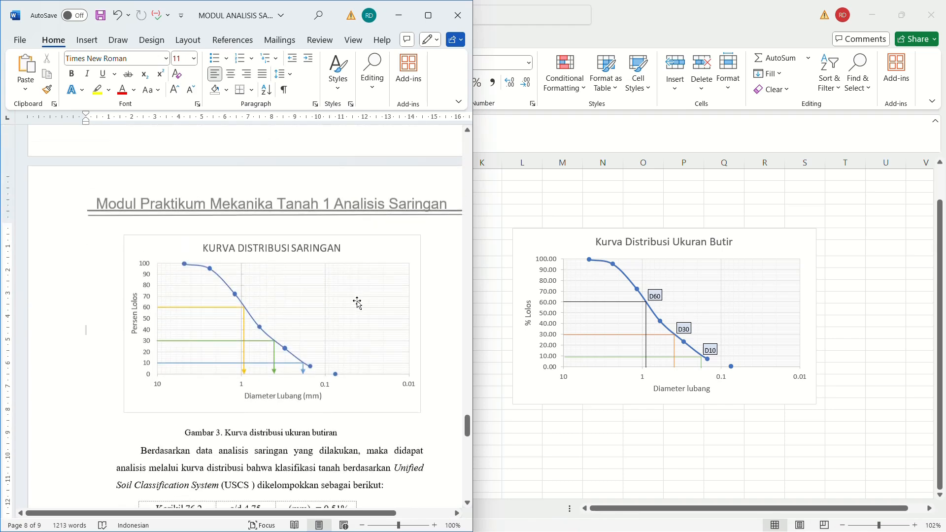
{"action": "scroll", "coordinate": [361, 305], "scroll_direction": "down", "scroll_amount": 15}
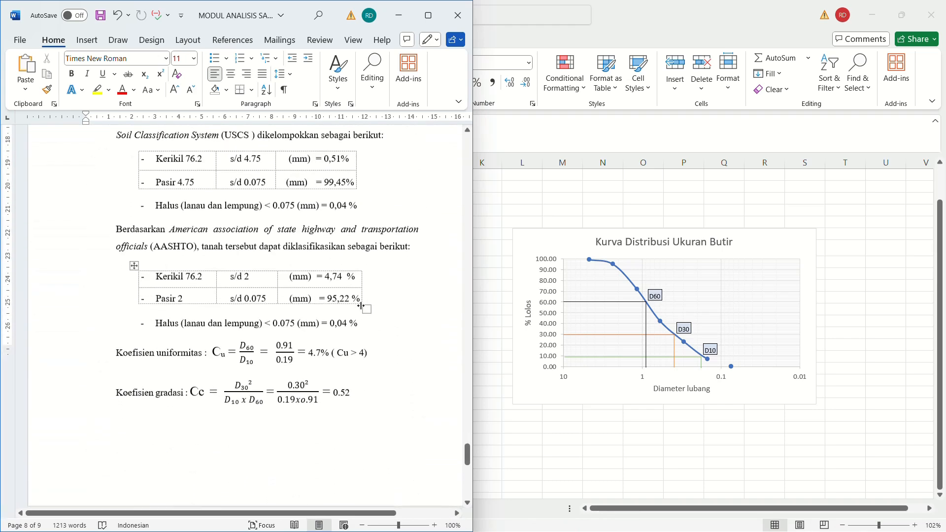
{"action": "left_click_drag", "start_coordinate": [117, 202], "coordinate": [204, 205]}
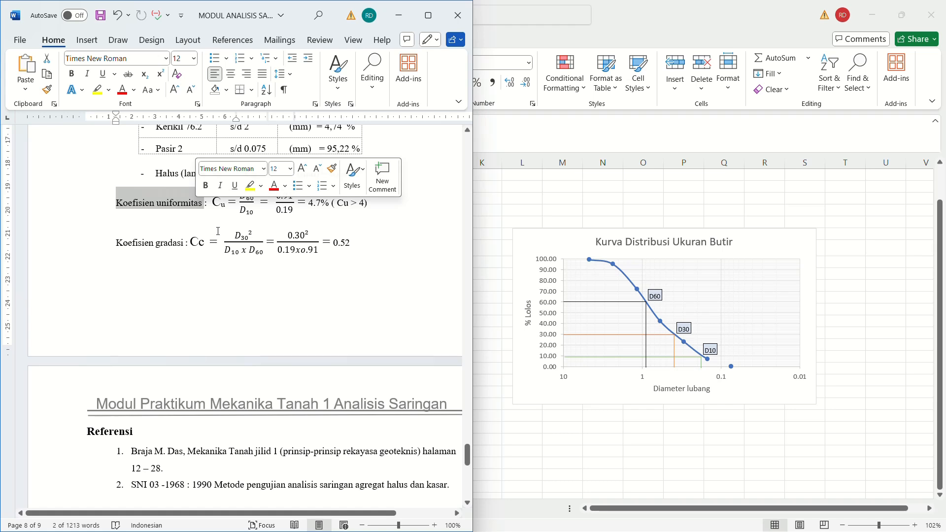
{"action": "left_click_drag", "start_coordinate": [115, 243], "coordinate": [204, 244]}
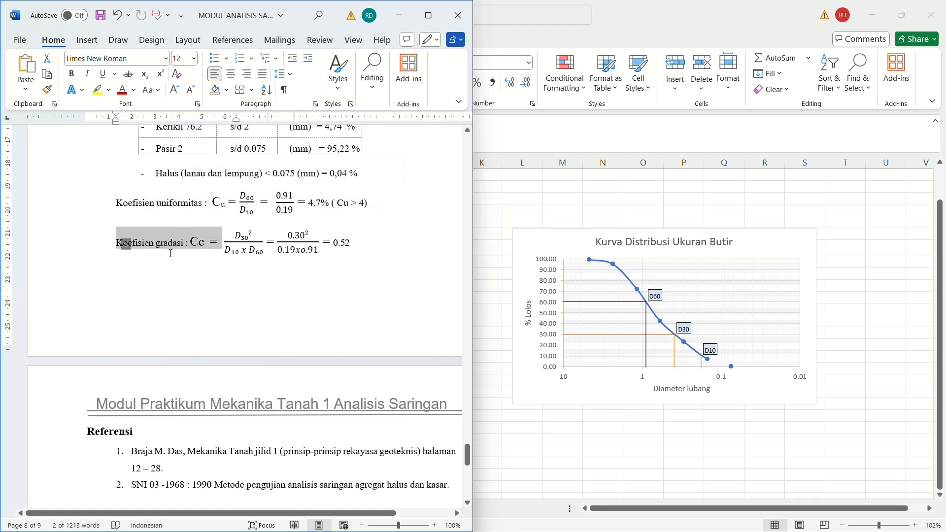
{"action": "left_click", "coordinate": [219, 281]}
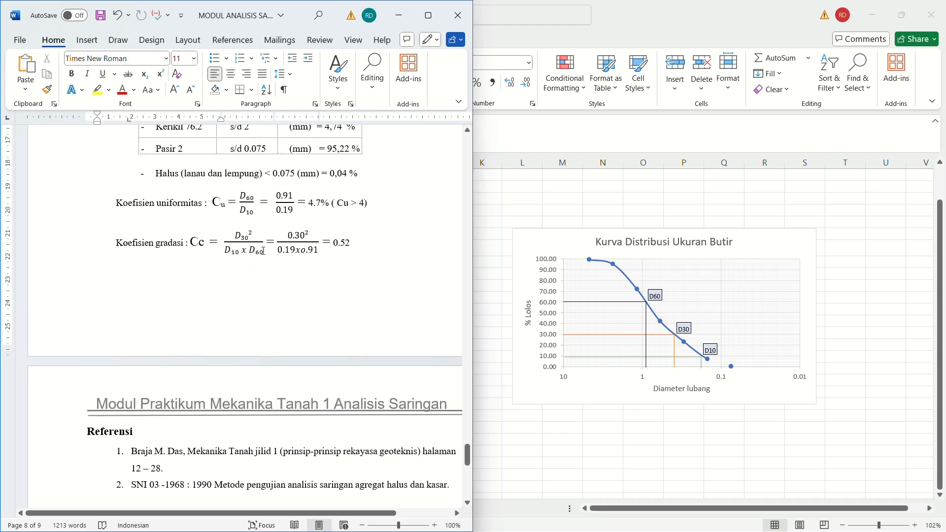
Examine the uniformity coefficient calculation from D60 and D10, comparing its result with the criterion in brackets.
{"action": "scroll", "coordinate": [369, 280], "scroll_direction": "up", "scroll_amount": 2}
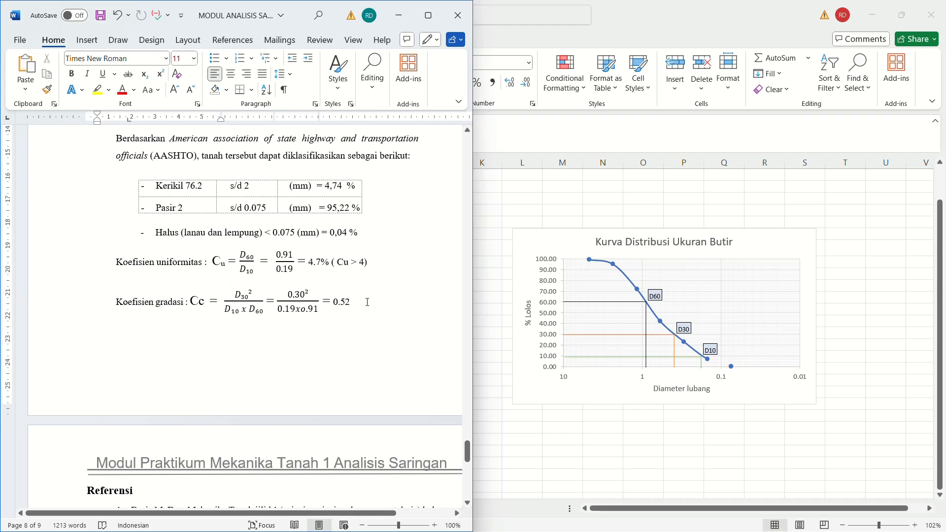
{"action": "scroll", "coordinate": [388, 289], "scroll_direction": "up", "scroll_amount": 1}
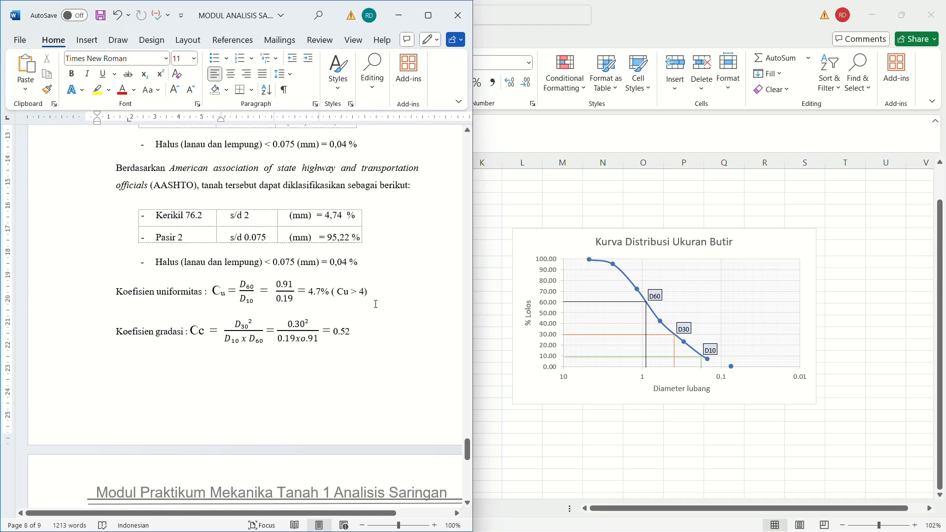
{"action": "scroll", "coordinate": [376, 304], "scroll_direction": "down", "scroll_amount": 1}
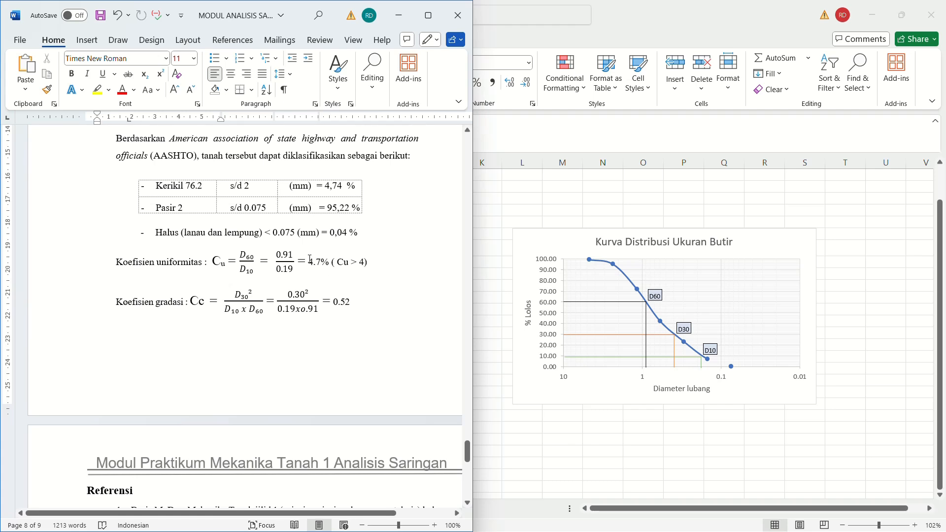
{"action": "left_click_drag", "start_coordinate": [309, 260], "coordinate": [321, 259]}
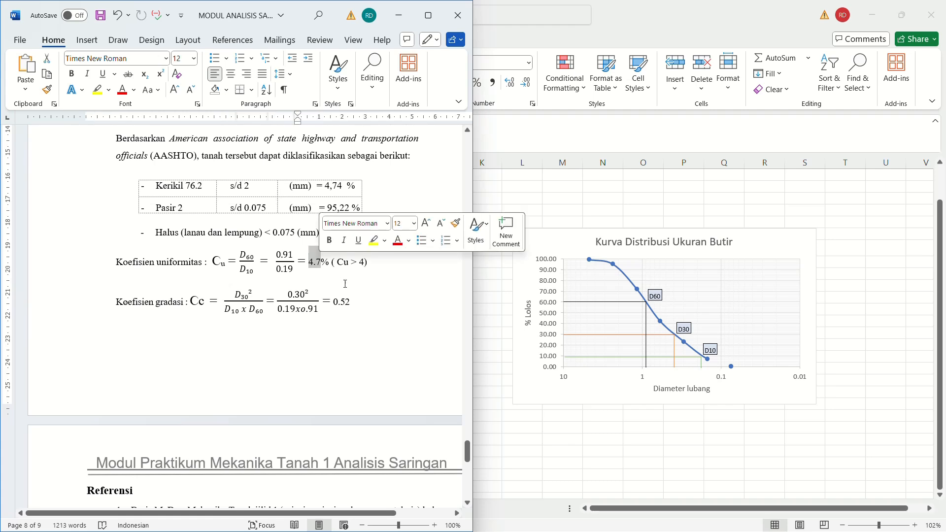
{"action": "left_click", "coordinate": [398, 293]}
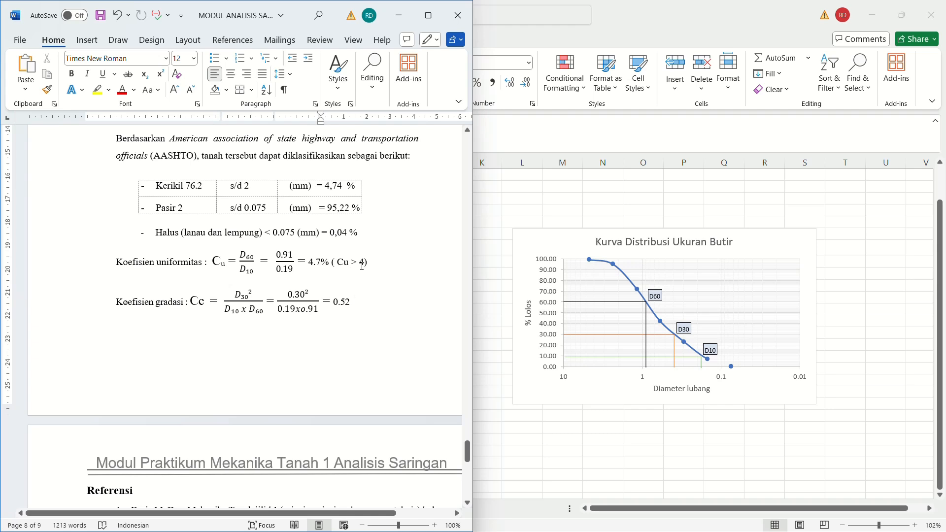
{"action": "left_click_drag", "start_coordinate": [309, 262], "coordinate": [321, 262]}
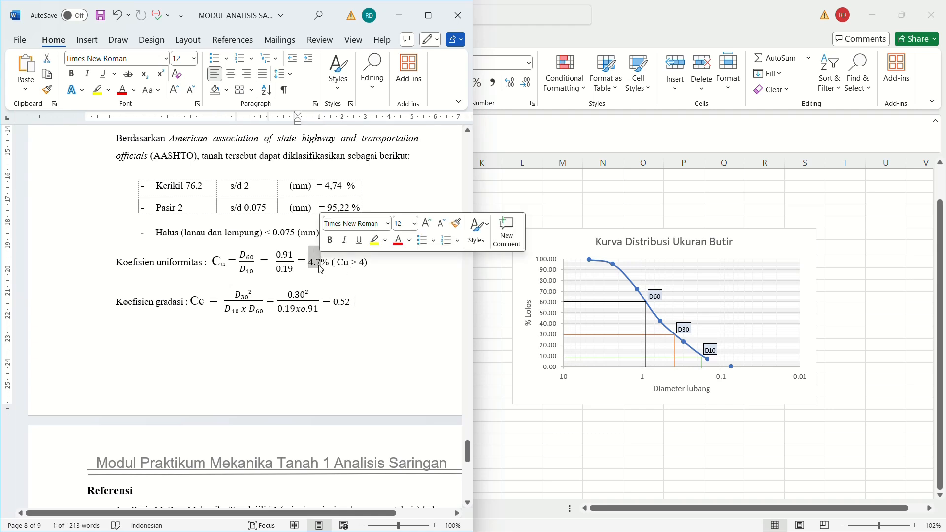
{"action": "left_click", "coordinate": [335, 296]}
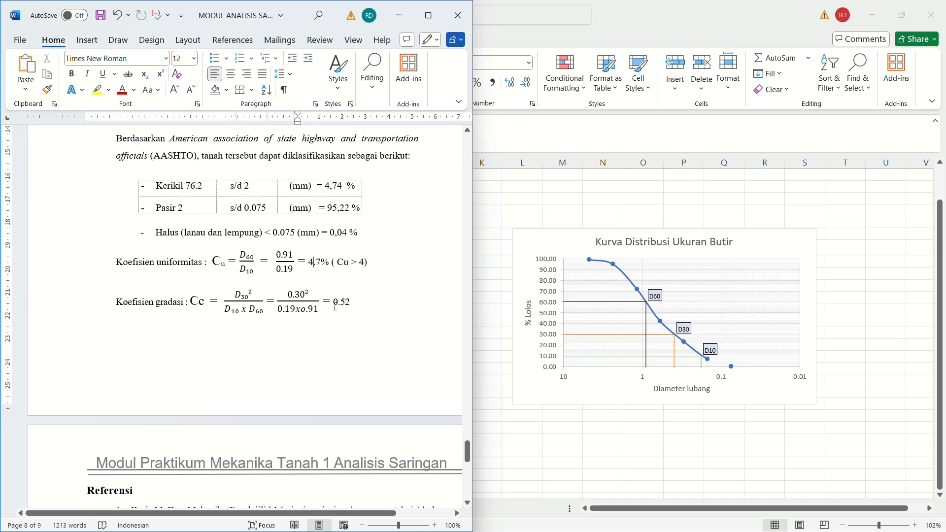
Examine the result of the gradation coefficient calculation from D30, D10 and D60.
{"action": "left_click_drag", "start_coordinate": [333, 301], "coordinate": [350, 302]}
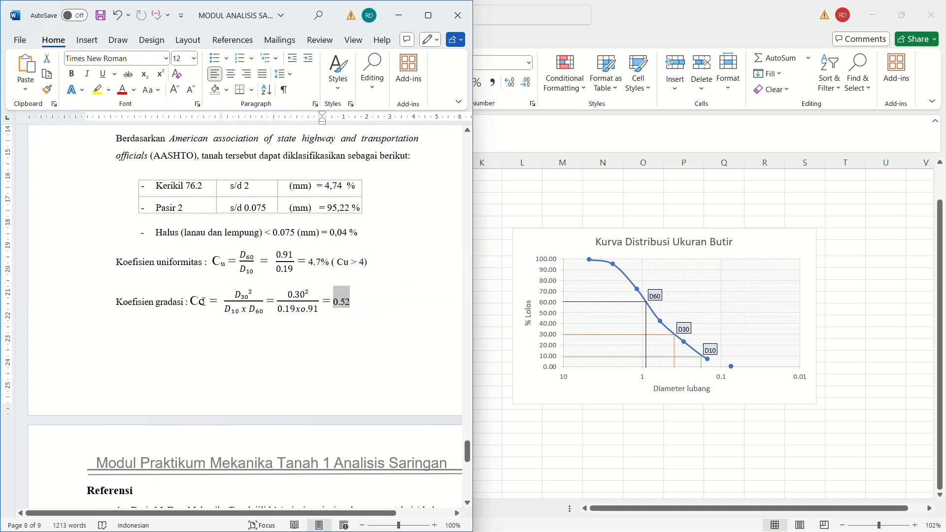
{"action": "left_click", "coordinate": [350, 340]}
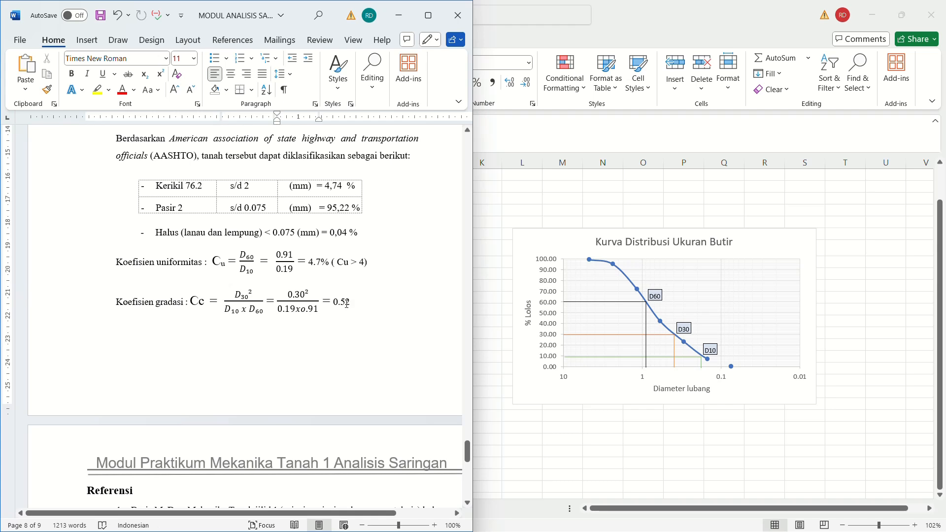
{"action": "left_click_drag", "start_coordinate": [352, 303], "coordinate": [333, 302]}
{"action": "left_click", "coordinate": [345, 311]}
{"action": "left_click", "coordinate": [349, 306]}
{"action": "left_click_drag", "start_coordinate": [335, 301], "coordinate": [345, 301]}
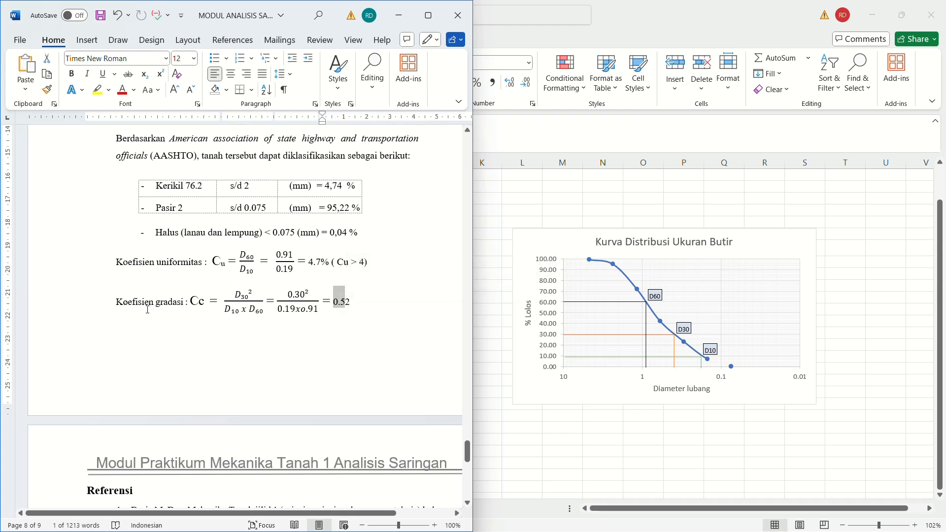
{"action": "left_click", "coordinate": [333, 353]}
Go back to Gambar 1 in the module and examine the types of grain-size distribution curve and their explanation.
{"action": "scroll", "coordinate": [333, 353], "scroll_direction": "down", "scroll_amount": 1}
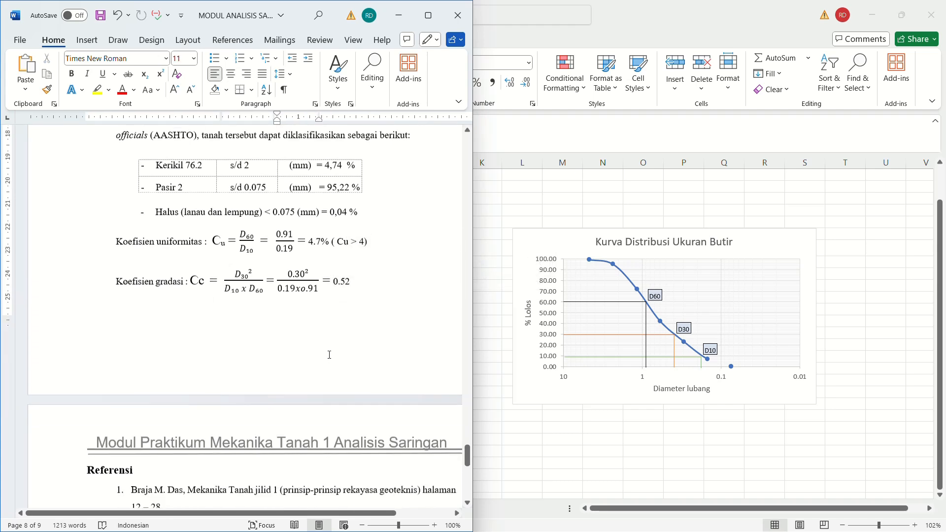
{"action": "scroll", "coordinate": [330, 355], "scroll_direction": "up", "scroll_amount": 3}
{"action": "scroll", "coordinate": [340, 353], "scroll_direction": "up", "scroll_amount": 1}
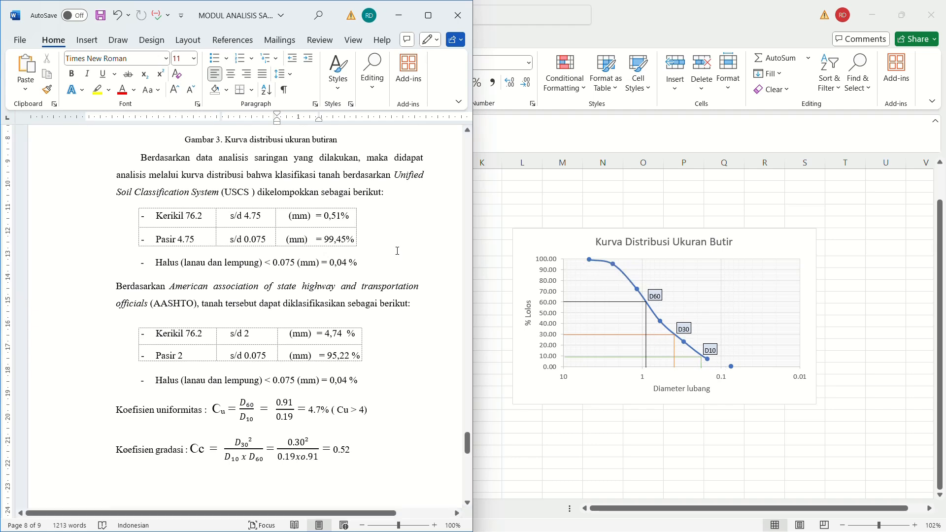
{"action": "scroll", "coordinate": [467, 433], "scroll_direction": "up", "scroll_amount": 3}
{"action": "left_click_drag", "start_coordinate": [468, 431], "coordinate": [477, 316]}
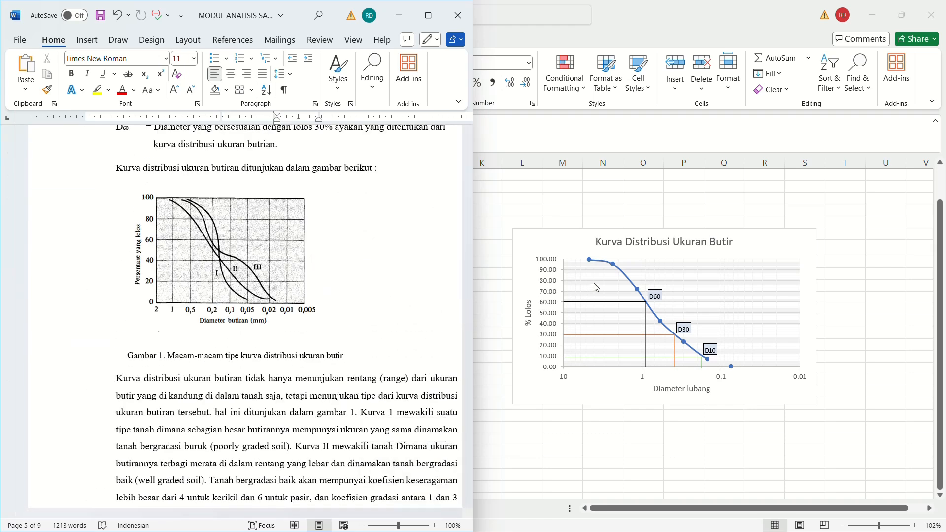
{"action": "scroll", "coordinate": [236, 299], "scroll_direction": "up", "scroll_amount": 1}
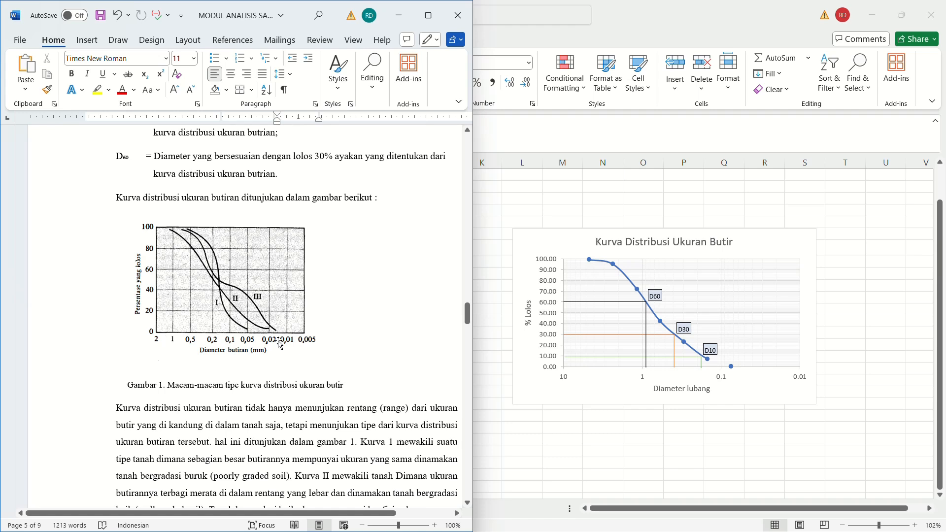
{"action": "scroll", "coordinate": [338, 319], "scroll_direction": "down", "scroll_amount": 3}
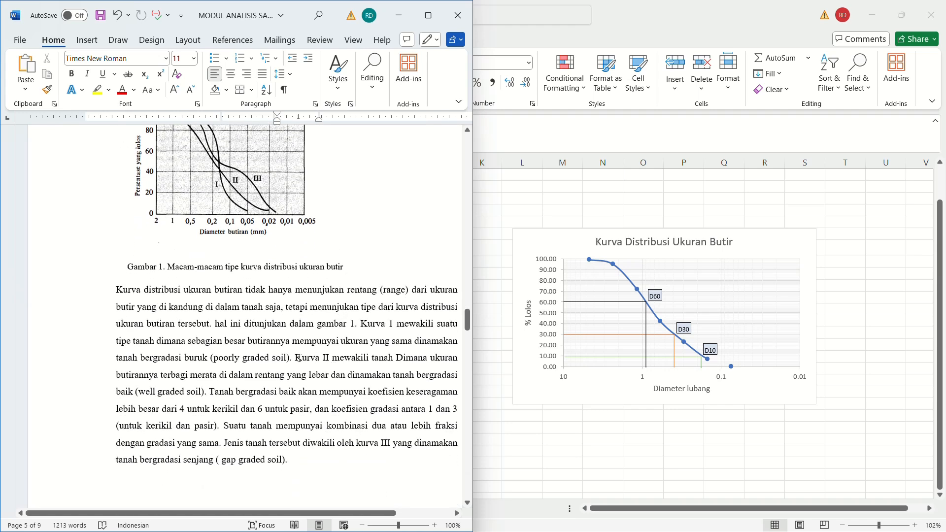
Read the passage on curve II and well graded soil, and compare it with the curves in Gambar 1.
{"action": "left_click_drag", "start_coordinate": [296, 357], "coordinate": [210, 399]}
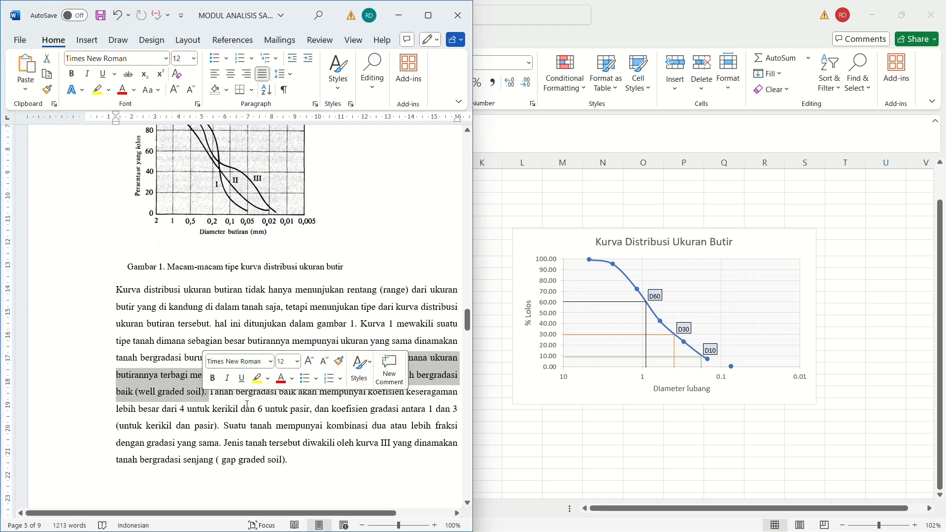
{"action": "left_click", "coordinate": [220, 411]}
{"action": "scroll", "coordinate": [228, 272], "scroll_direction": "up", "scroll_amount": 3}
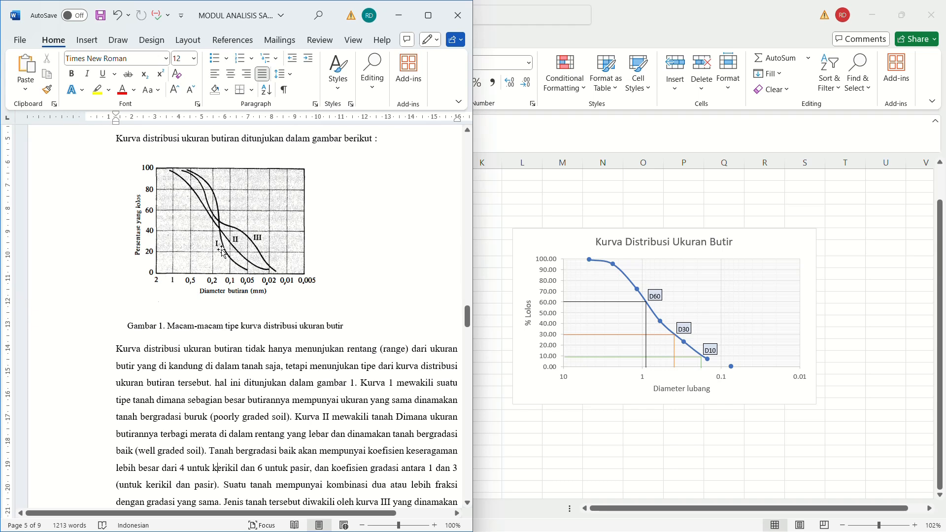
{"action": "scroll", "coordinate": [222, 250], "scroll_direction": "up", "scroll_amount": 1}
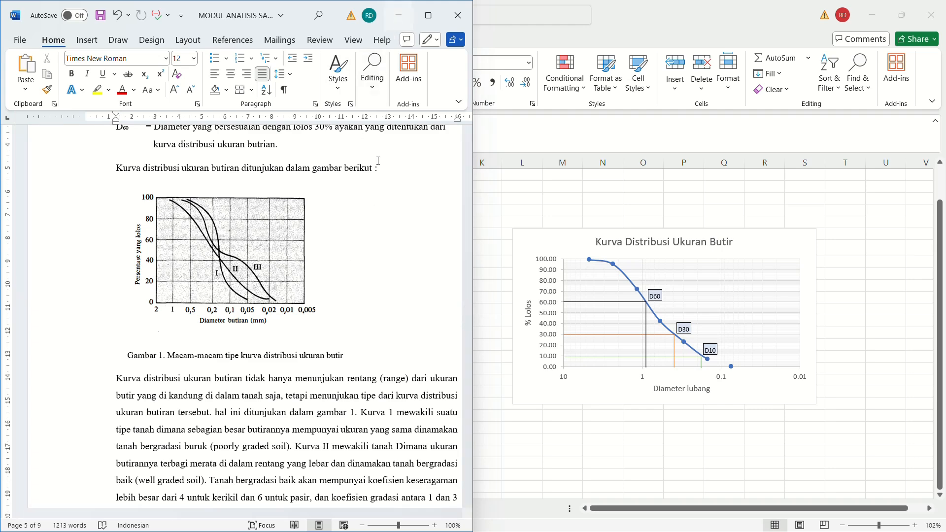
Return to the Excel workbook and review the sieve analysis table alongside the labelled distribution chart.
{"action": "key", "text": "alt+Tab"}
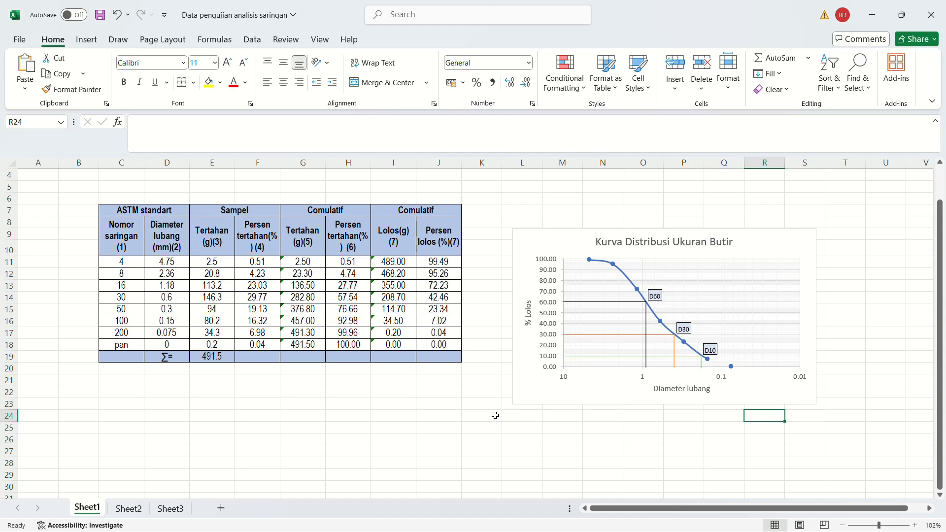
{"action": "scroll", "coordinate": [500, 410], "scroll_direction": "down", "scroll_amount": 1}
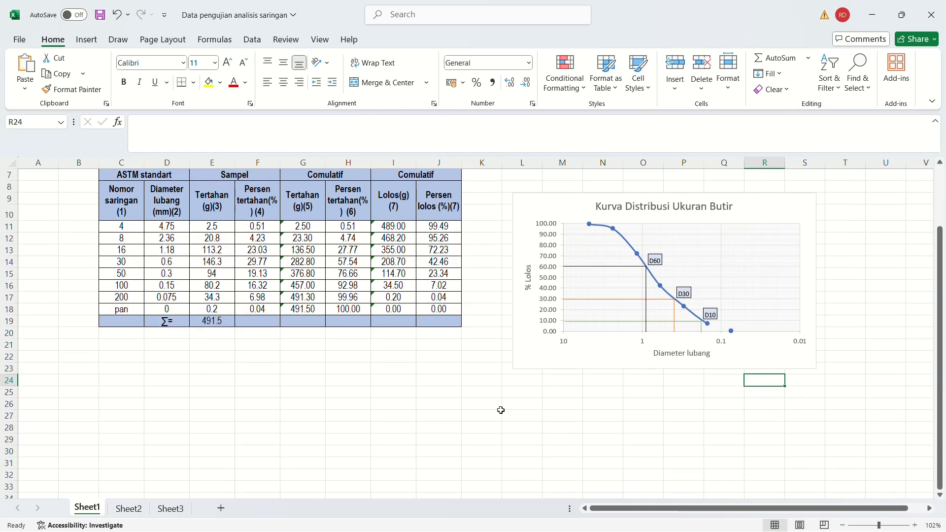
{"action": "left_click", "coordinate": [452, 402]}
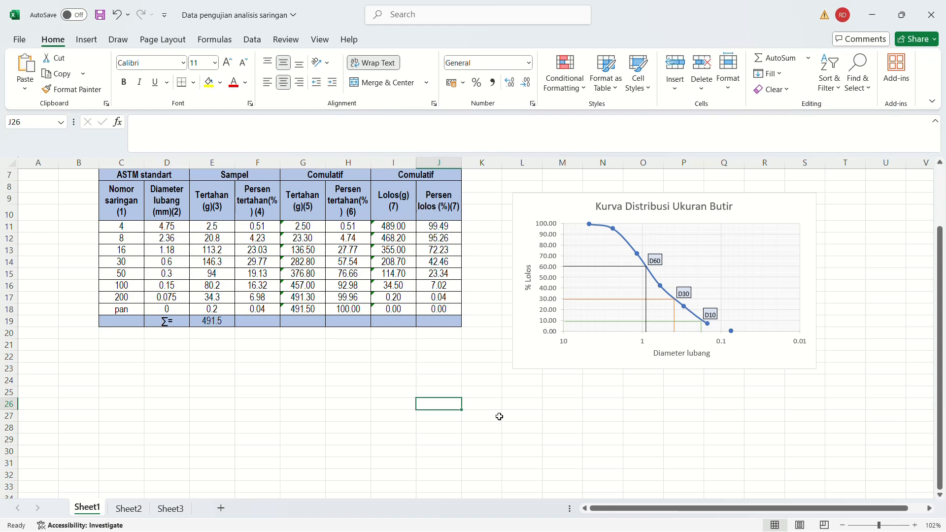
{"action": "scroll", "coordinate": [478, 407], "scroll_direction": "up", "scroll_amount": 2}
{"action": "scroll", "coordinate": [478, 407], "scroll_direction": "down", "scroll_amount": 1}
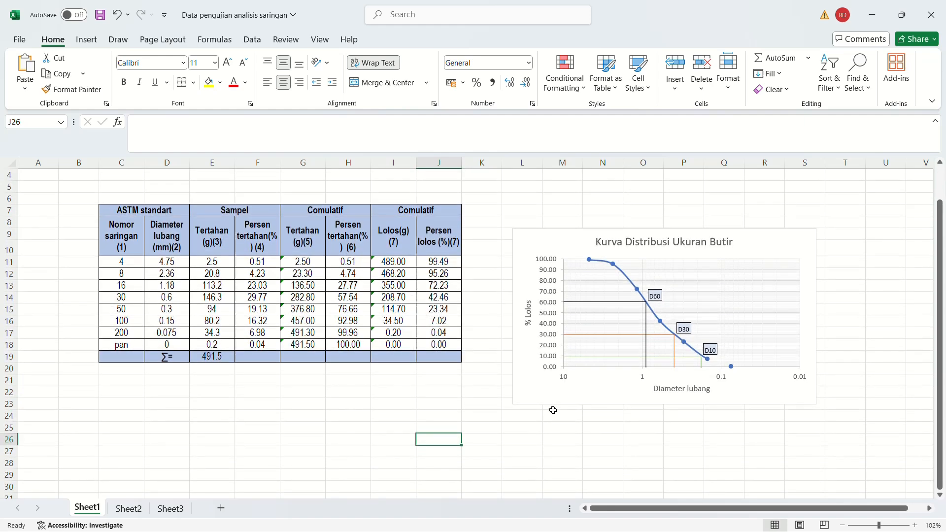
{"action": "scroll", "coordinate": [553, 410], "scroll_direction": "down", "scroll_amount": 1}
{"action": "scroll", "coordinate": [548, 407], "scroll_direction": "up", "scroll_amount": 1}
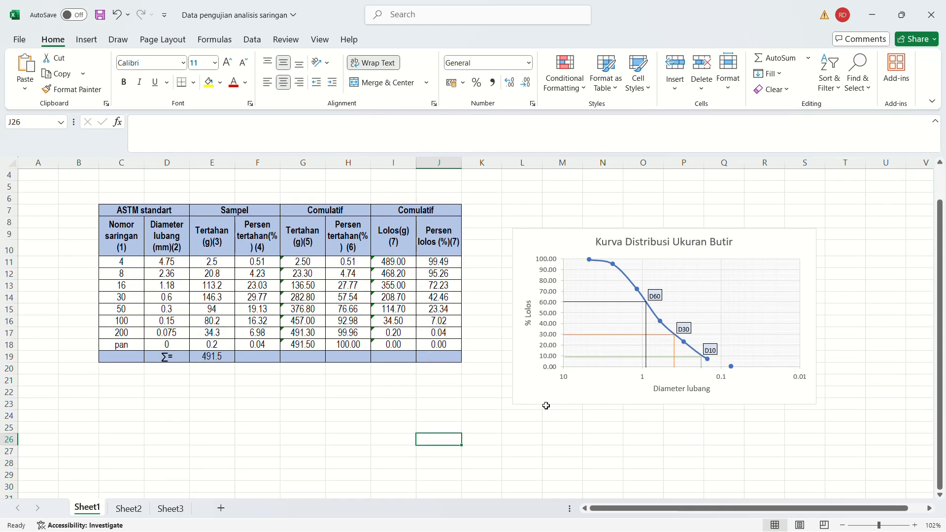